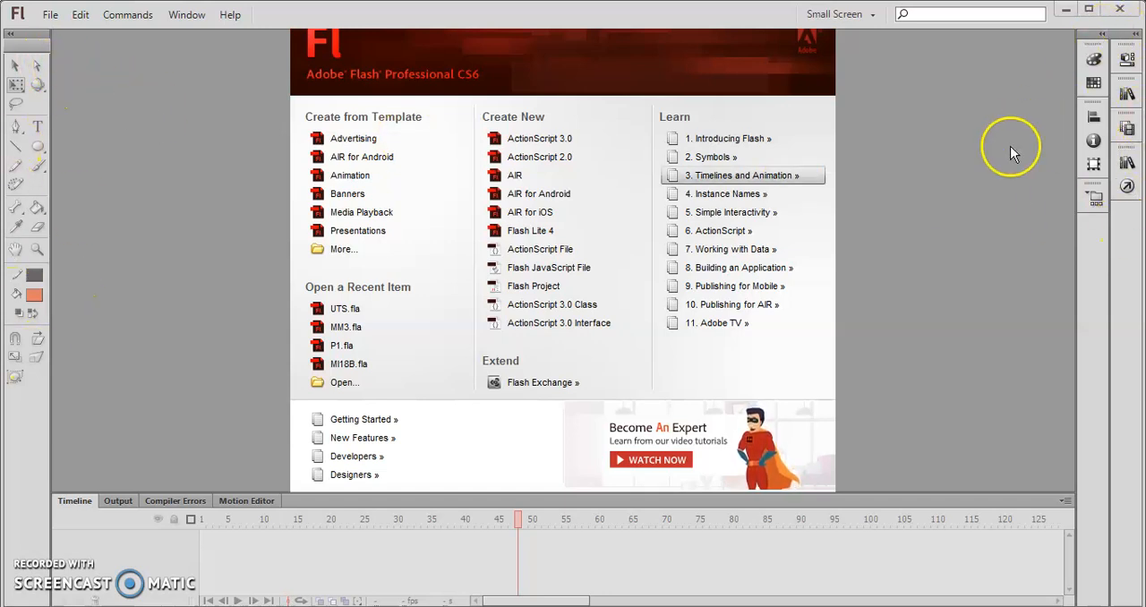
- Create a new ActionScript 2.0 document and set its stage size to 1920 x 1080 px
left_click(554, 161)
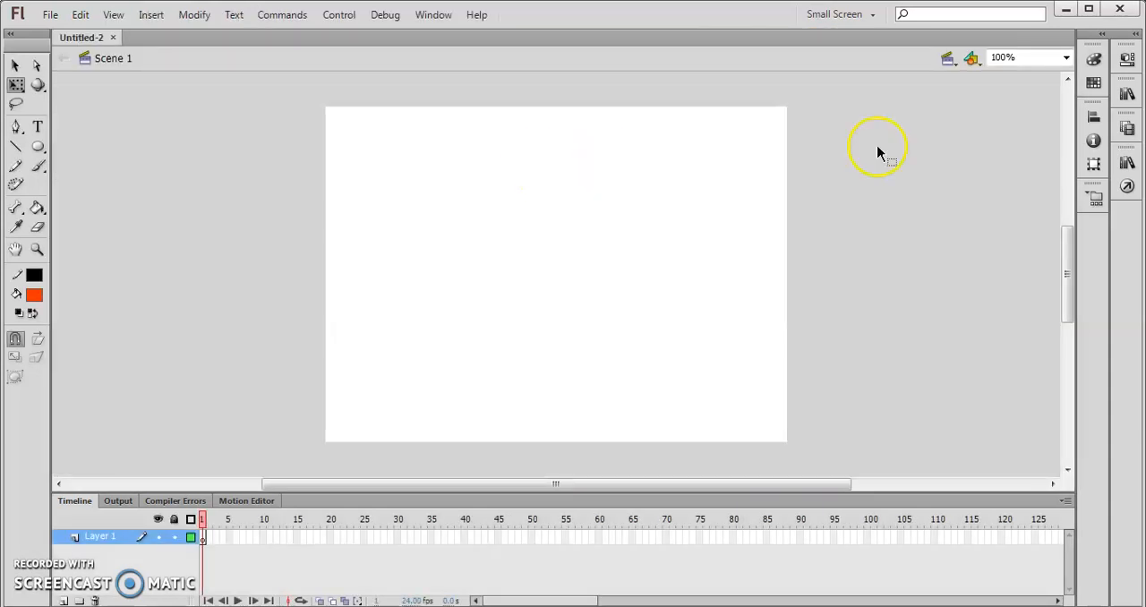
left_click(1126, 59)
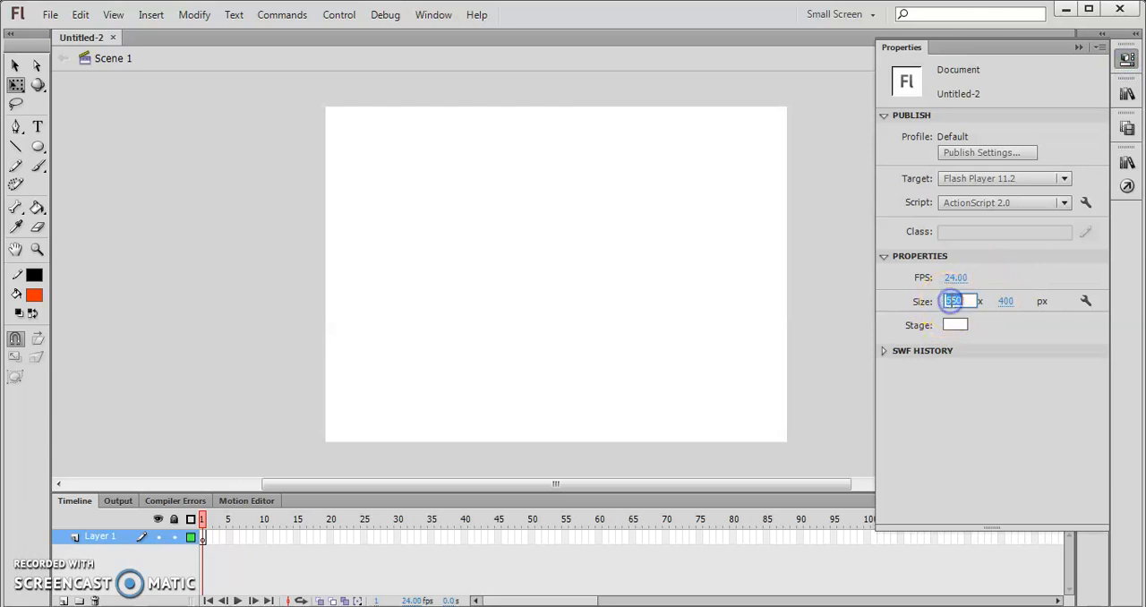
type("1920")
key("Tab")
type("1")
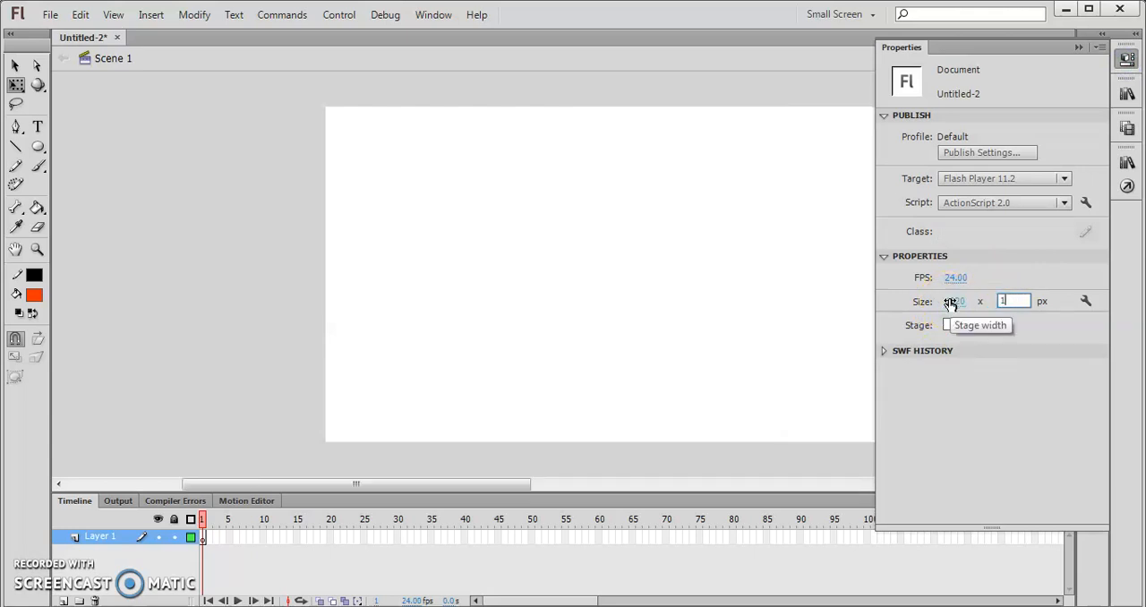
type("080")
key("Return")
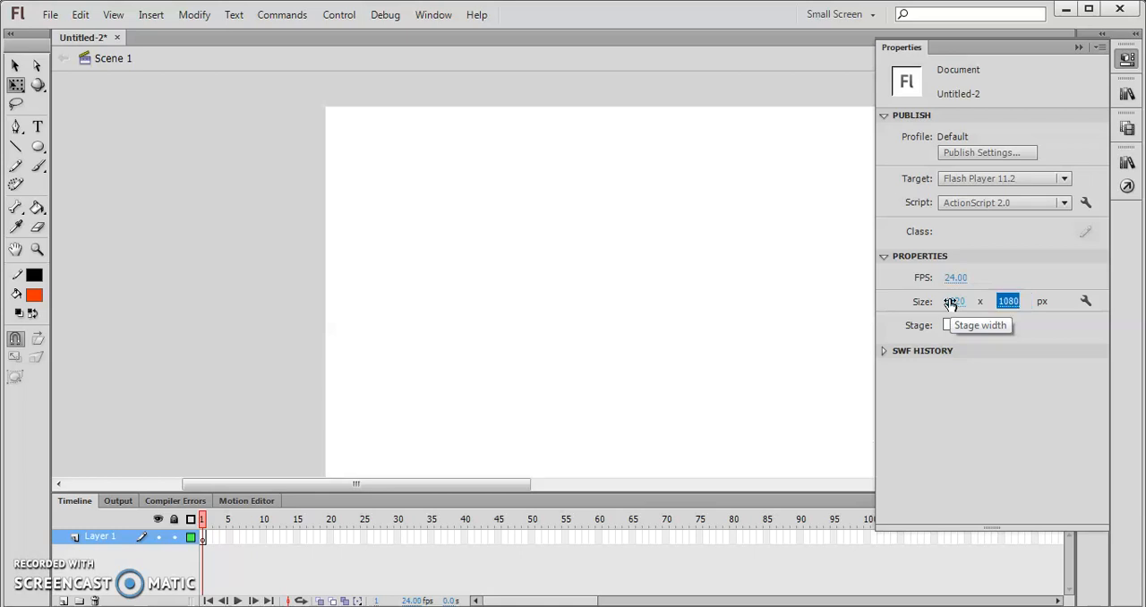
left_click(806, 104)
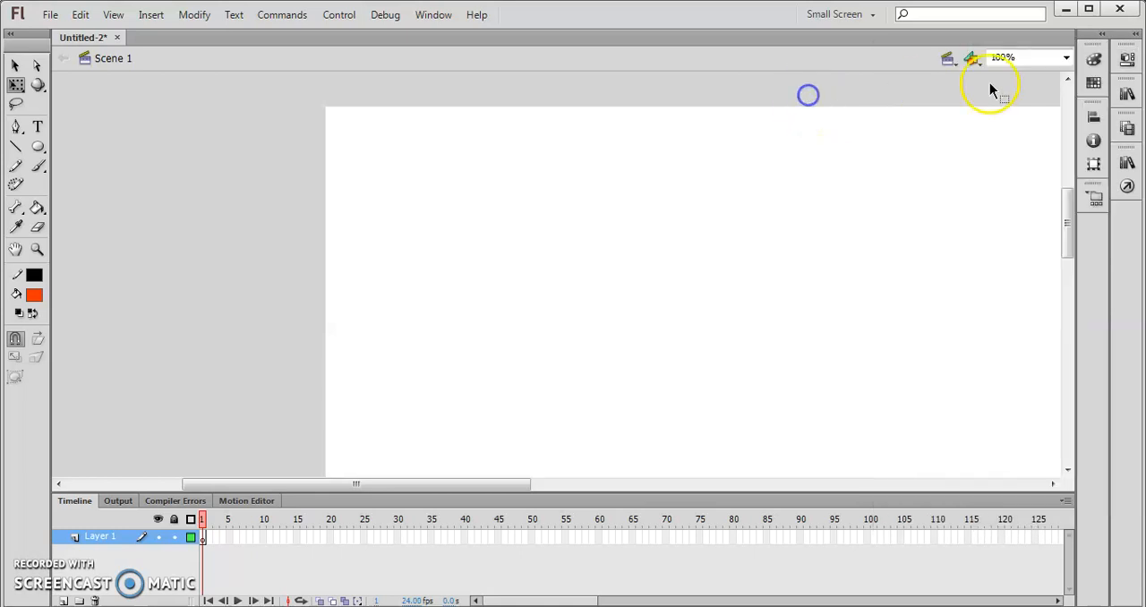
- Show the rulers and the grid on the stage
left_click(1067, 58)
left_click(1038, 73)
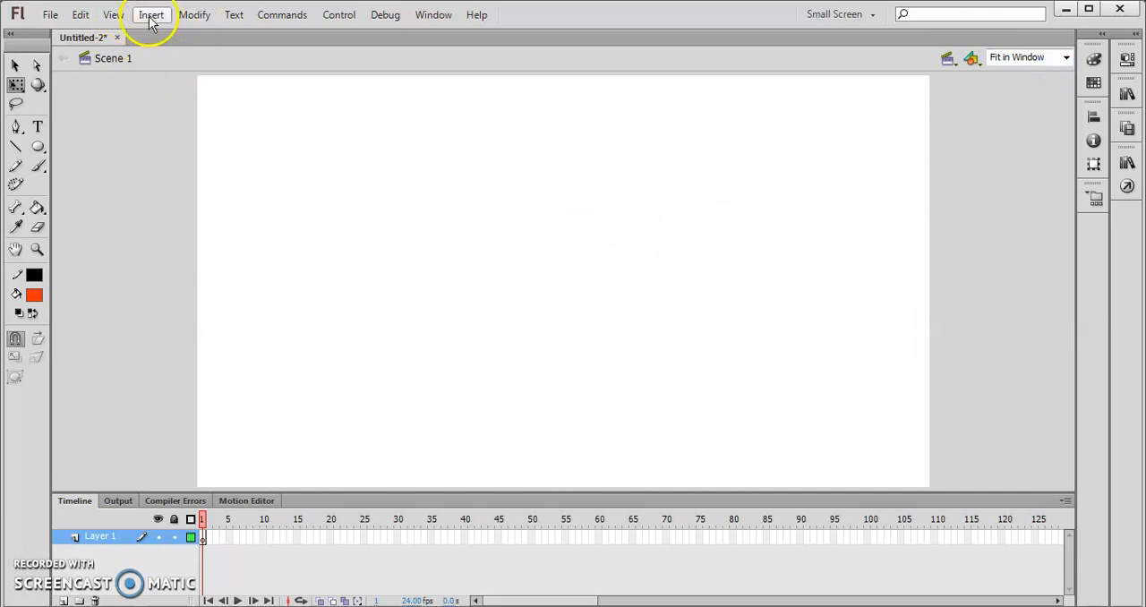
left_click(111, 16)
left_click(159, 165)
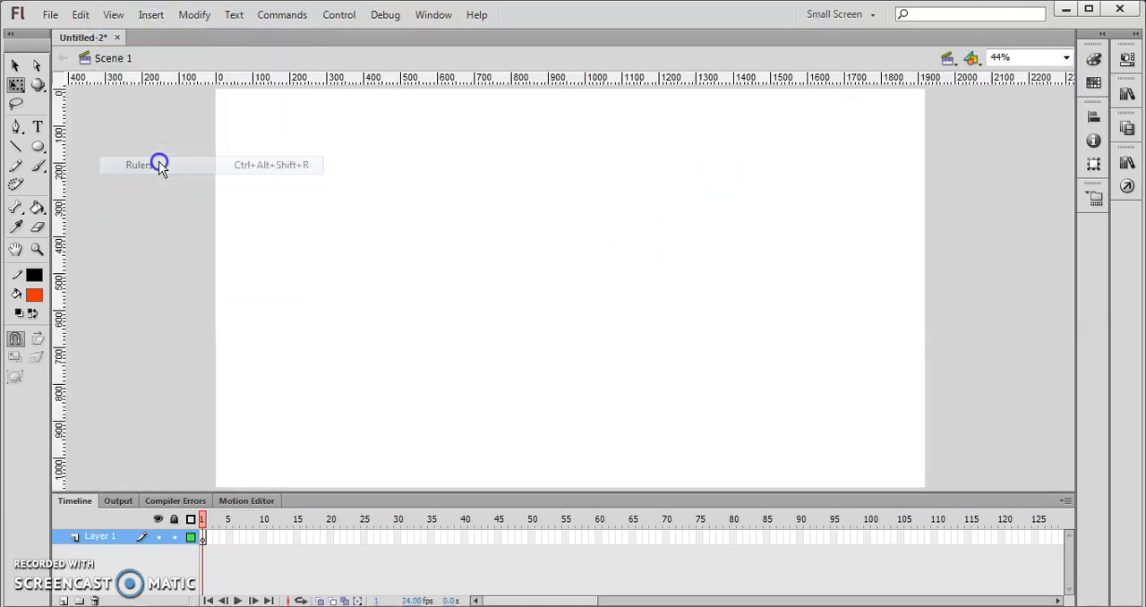
left_click(114, 15)
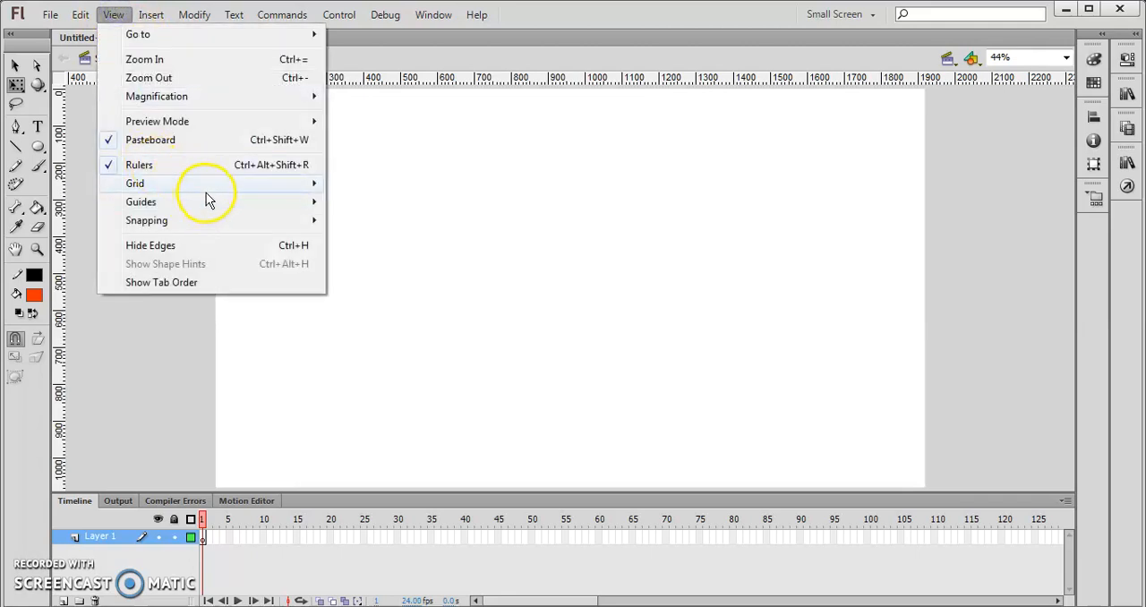
mouse_move(207, 189)
left_click(340, 184)
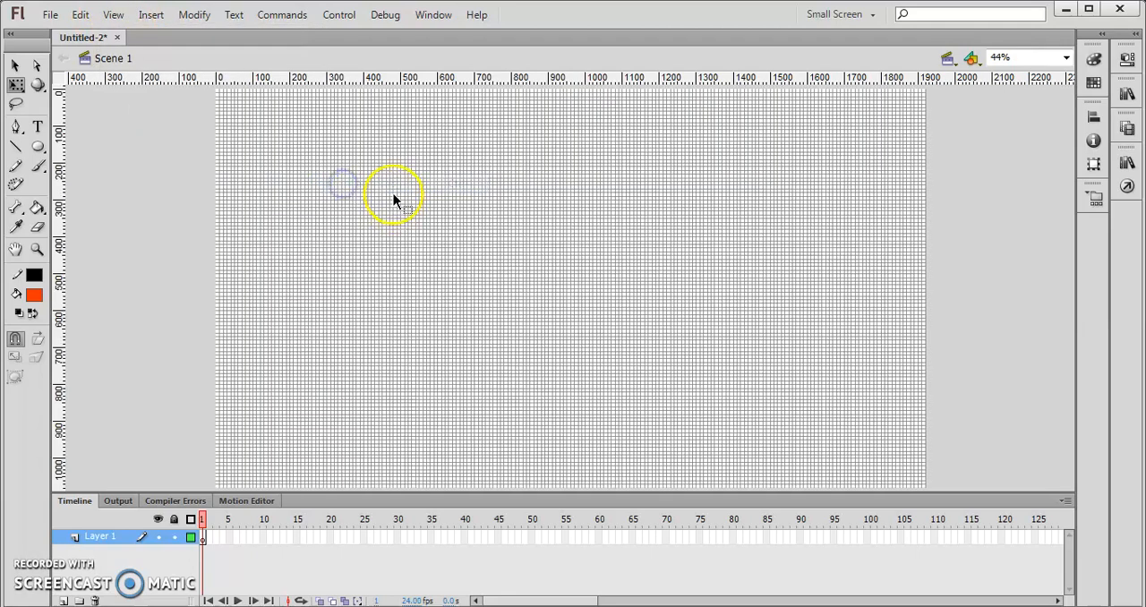
- Check which snapping options are enabled
left_click(113, 18)
mouse_move(295, 222)
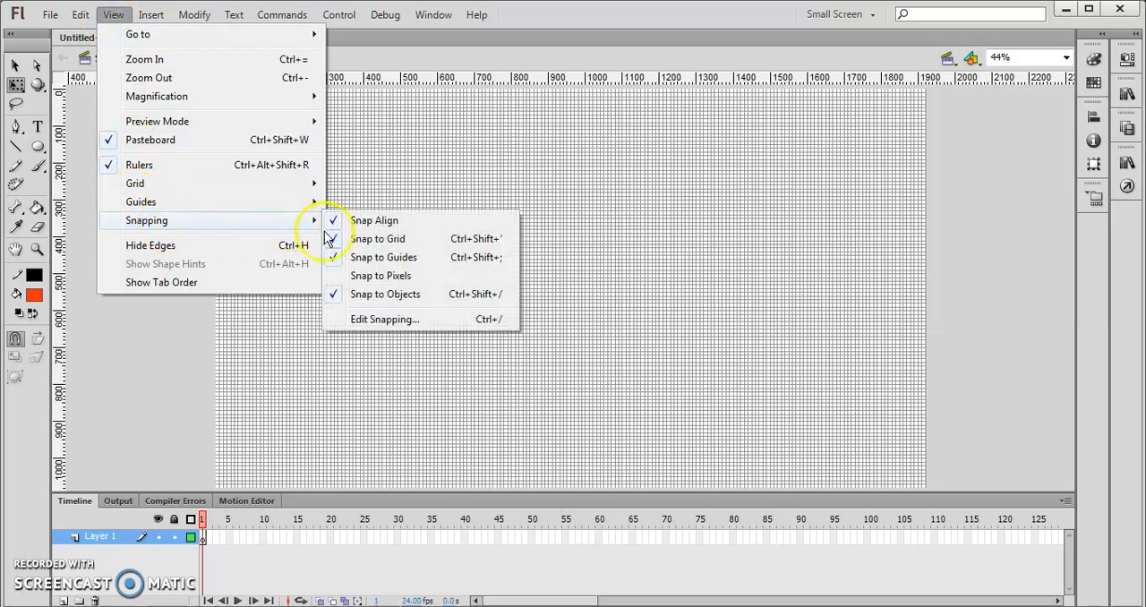
left_click(643, 160)
key("v")
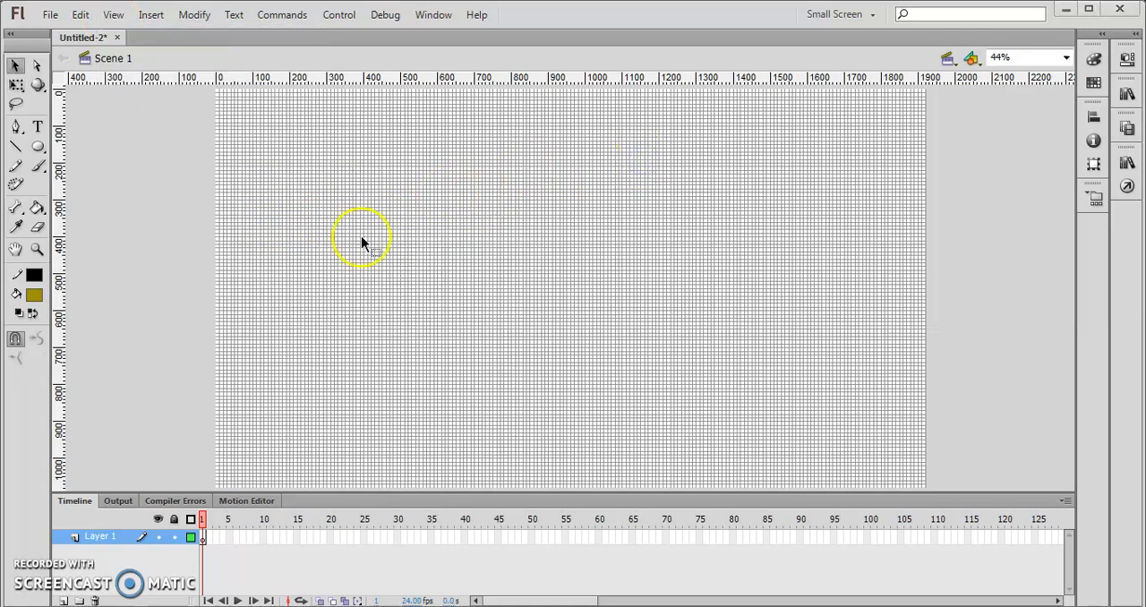
- Draw a circle about 185 px in diameter with no stroke near the stage's upper-left corner using the Oval tool
left_click(37, 146)
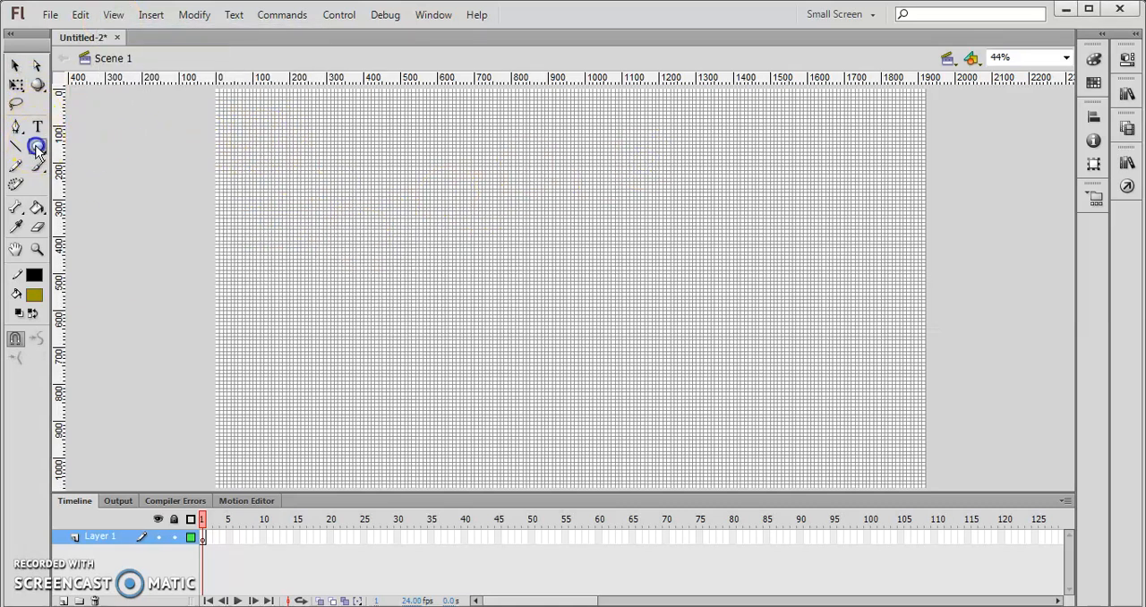
left_click(1128, 60)
left_click(948, 137)
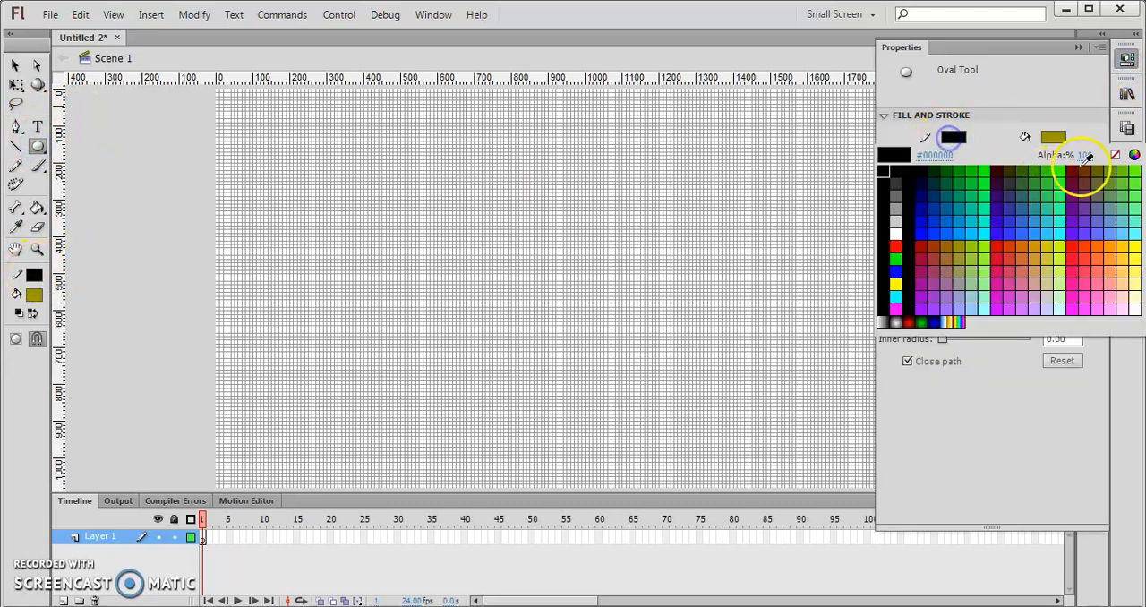
left_click(1111, 156)
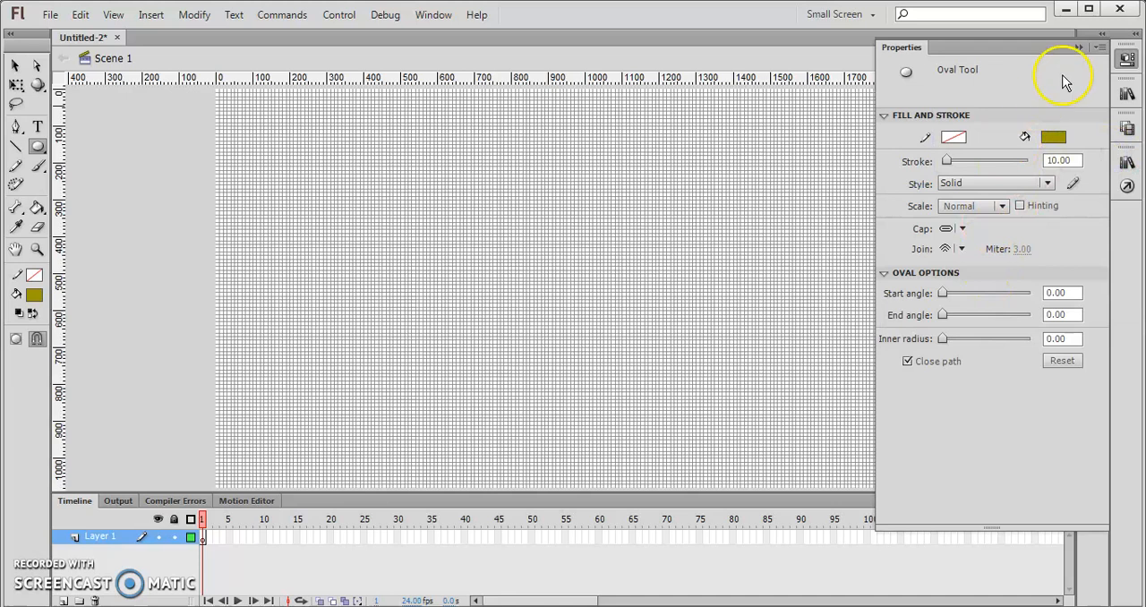
left_click(1077, 49)
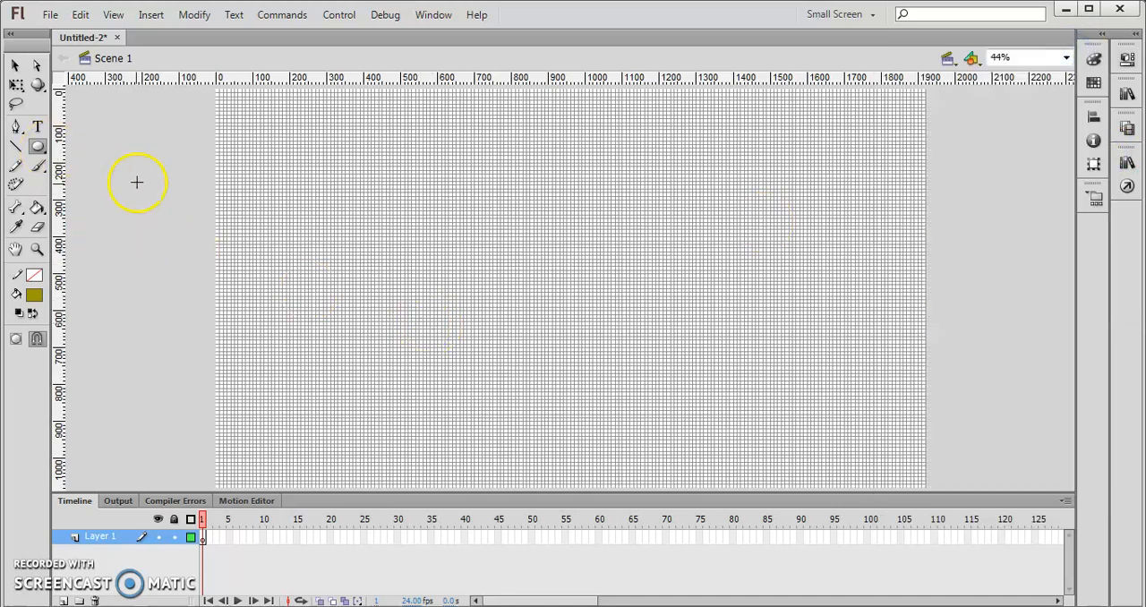
left_click_drag(249, 114, 316, 184)
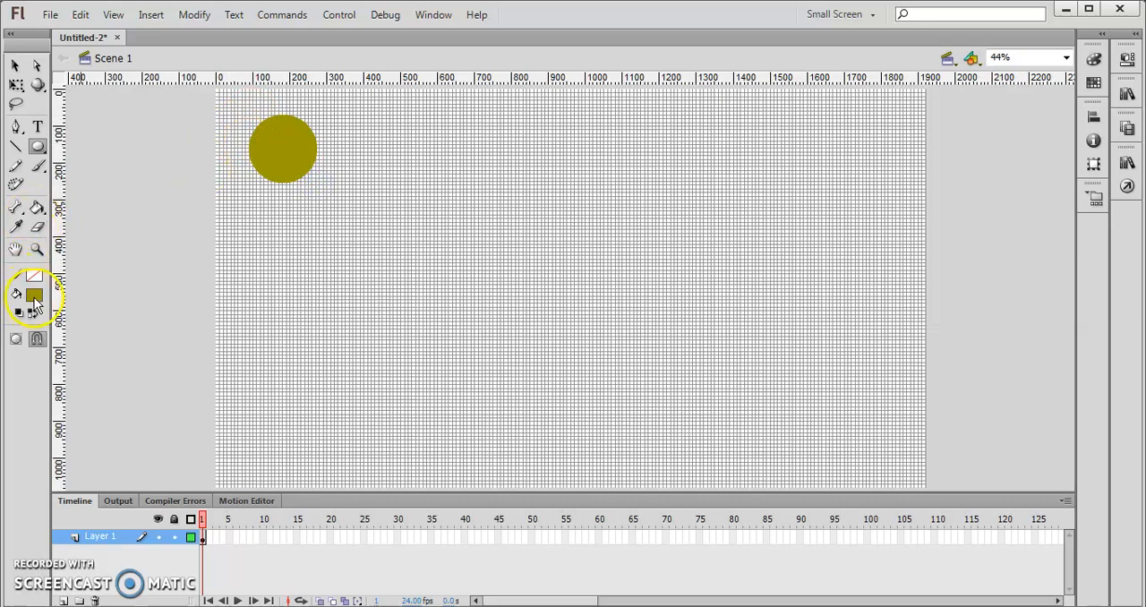
- Recolor the circle's fill to red with the Paint Bucket tool
left_click(34, 297)
left_click(45, 229)
left_click(37, 209)
left_click(35, 296)
left_click(50, 414)
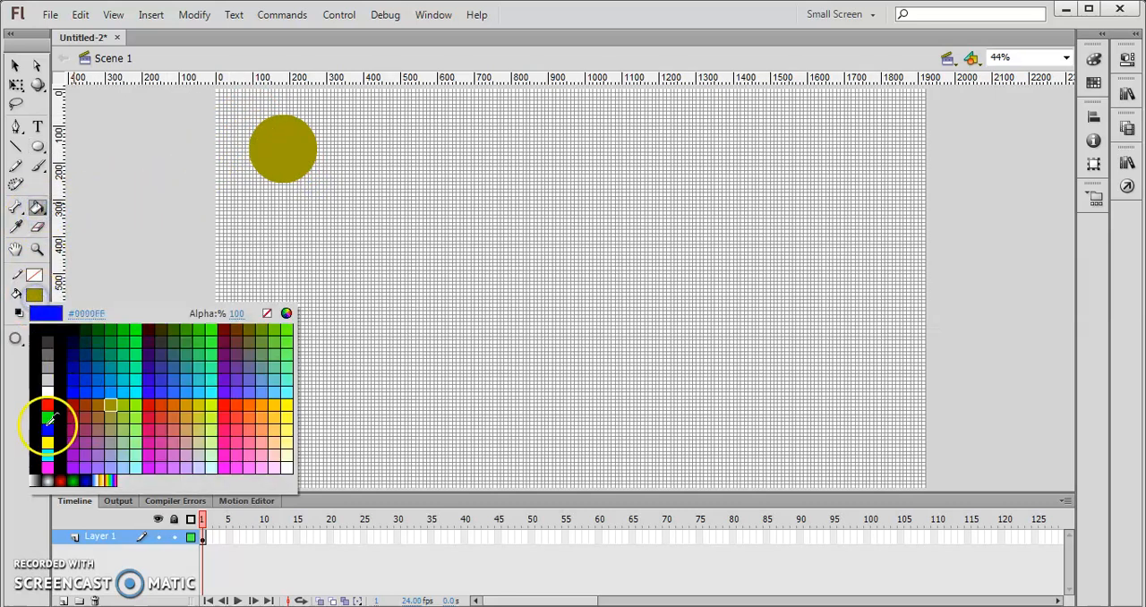
left_click(249, 176)
left_click(276, 150)
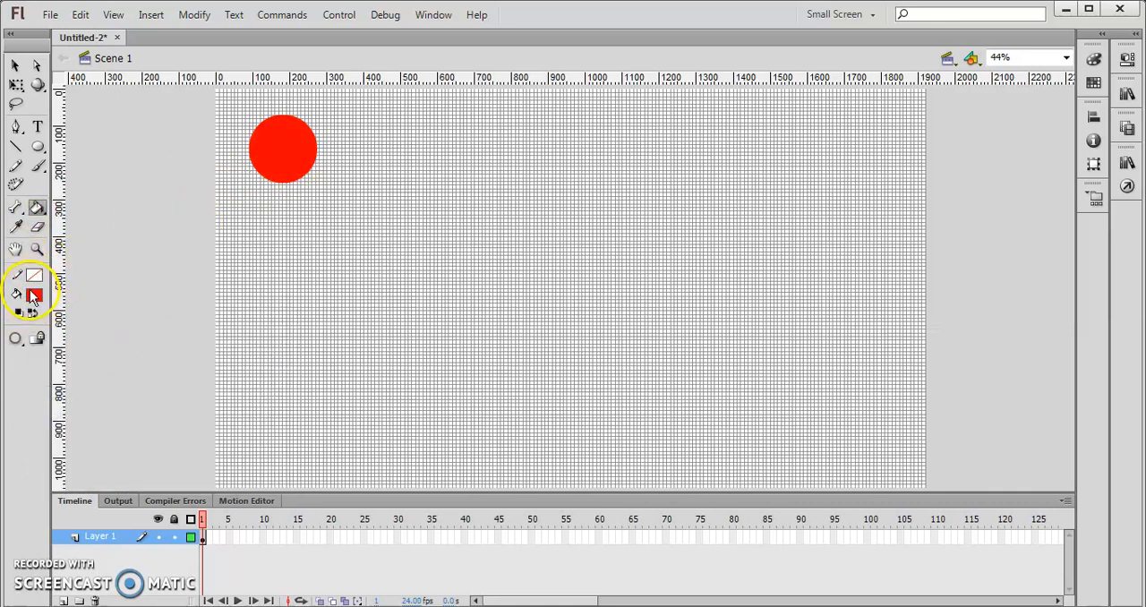
- Try blue (#0000FF) as the circle's fill through its shape properties, and restore the fill to red (#FF0000)
left_click(16, 84)
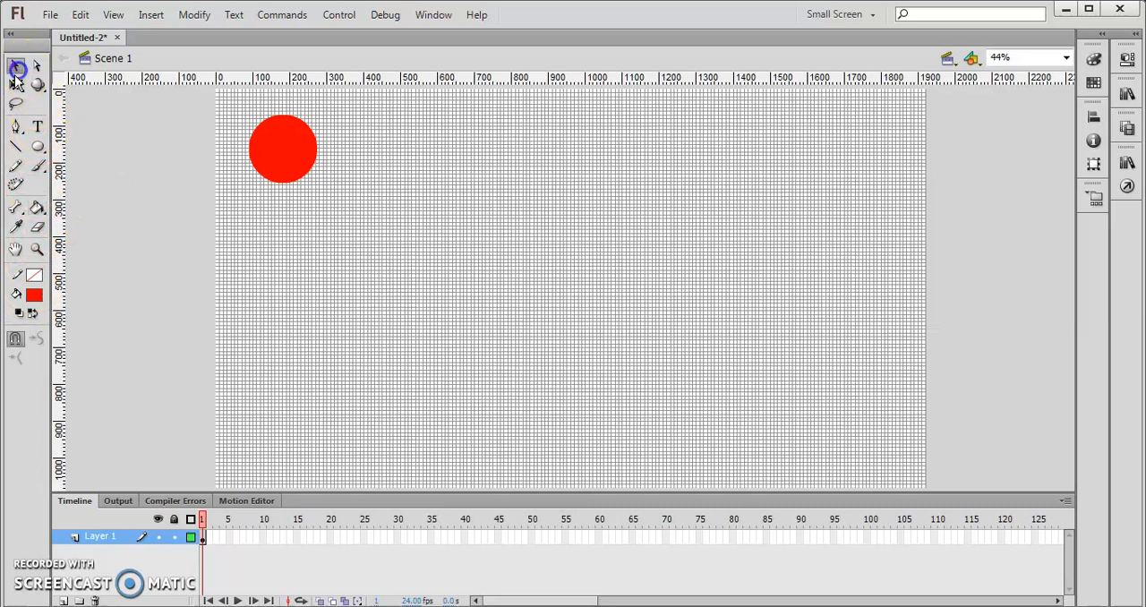
left_click(291, 157)
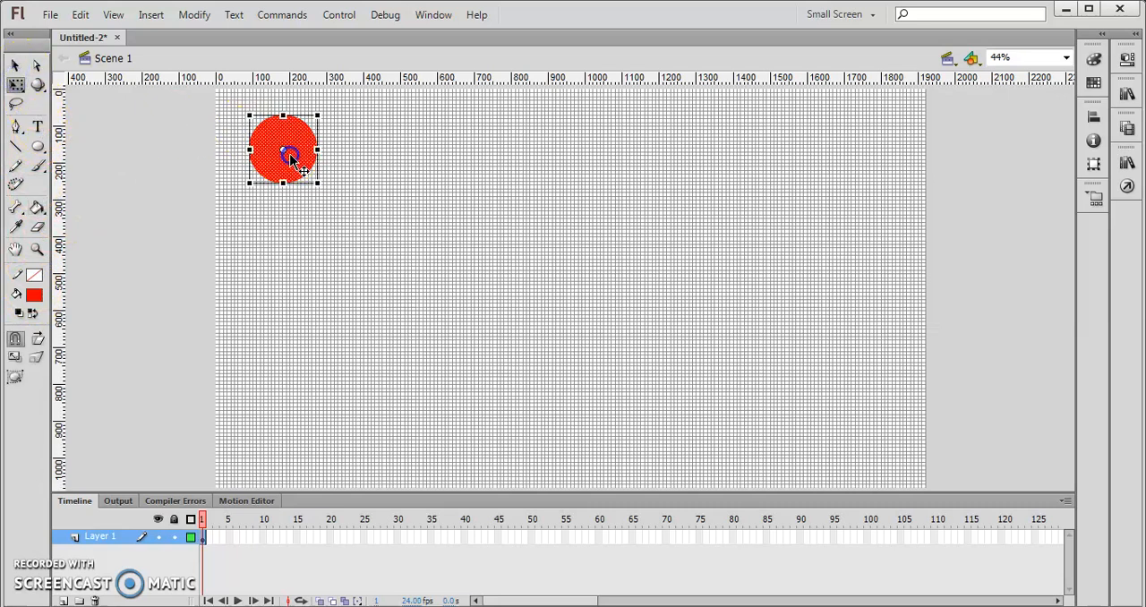
left_click(1130, 58)
left_click(1053, 208)
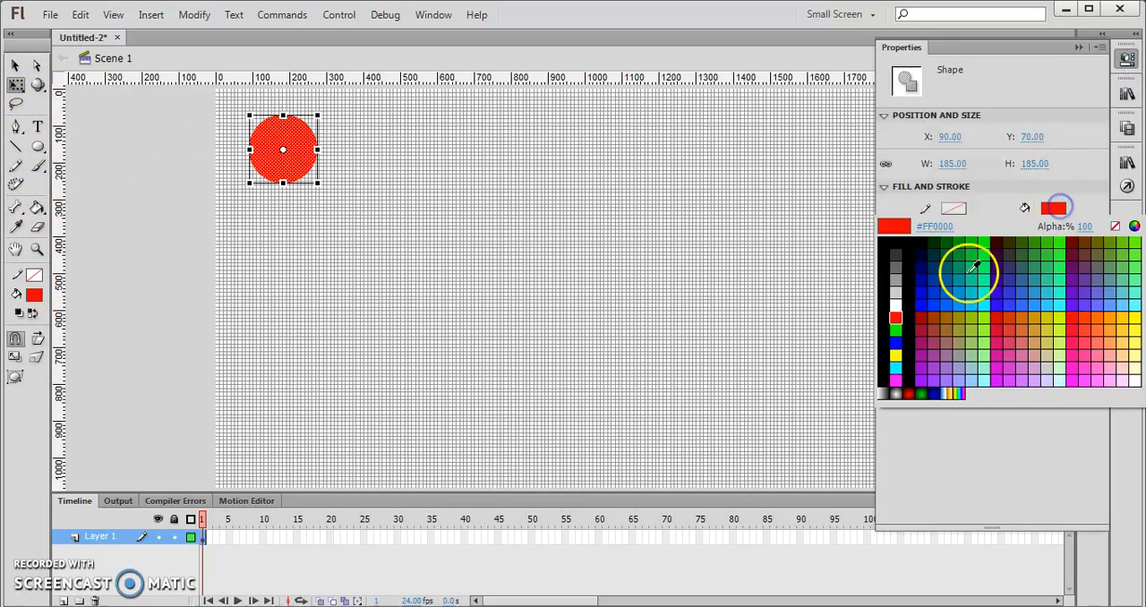
left_click(896, 342)
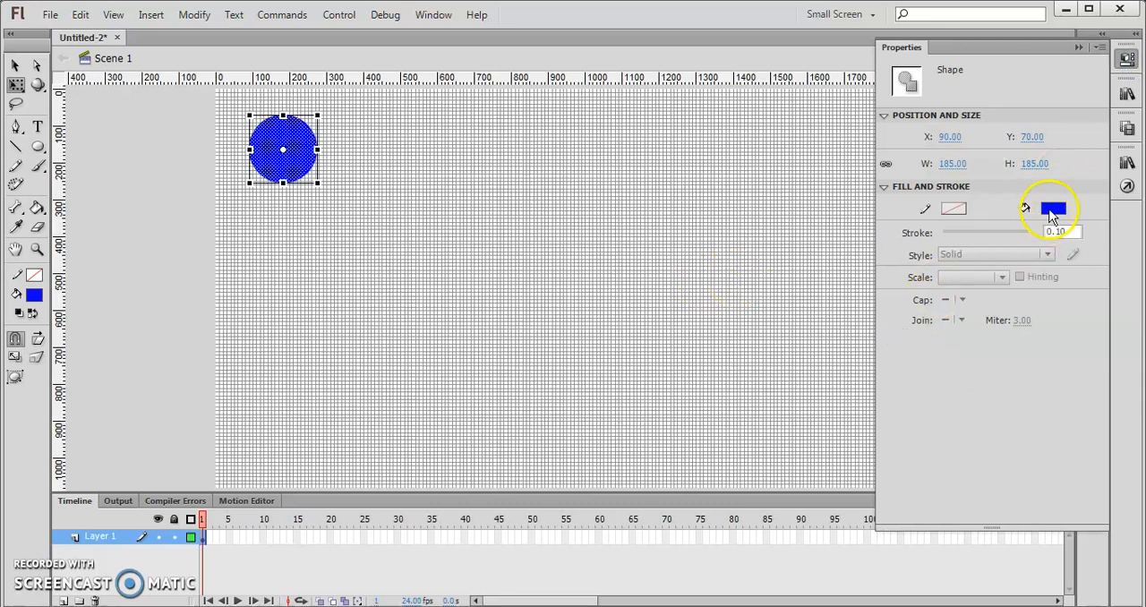
left_click(1053, 211)
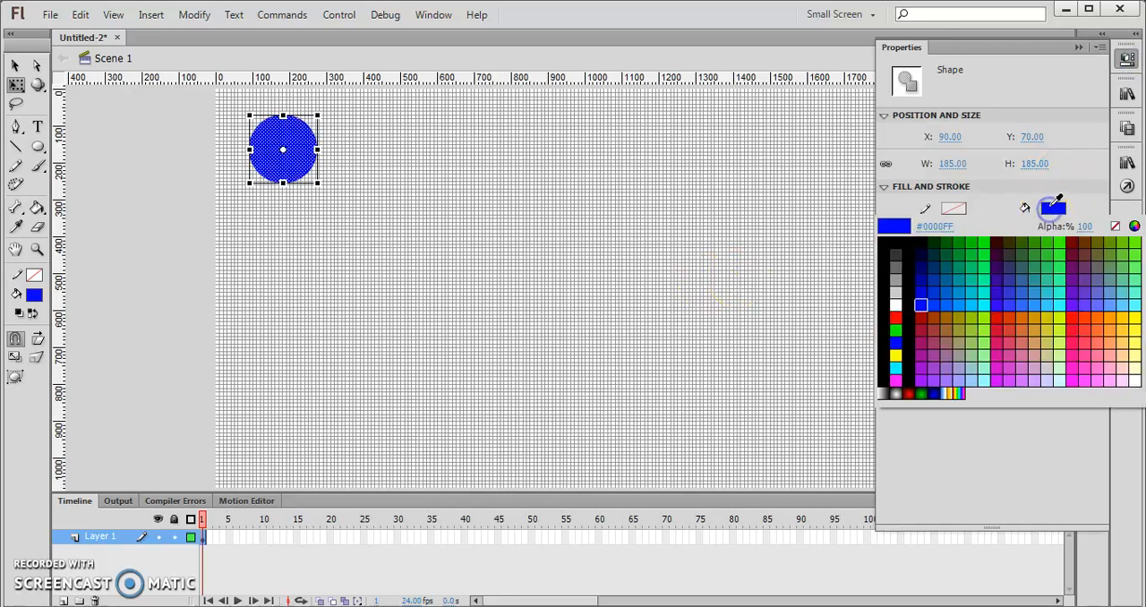
left_click(895, 317)
left_click(1126, 58)
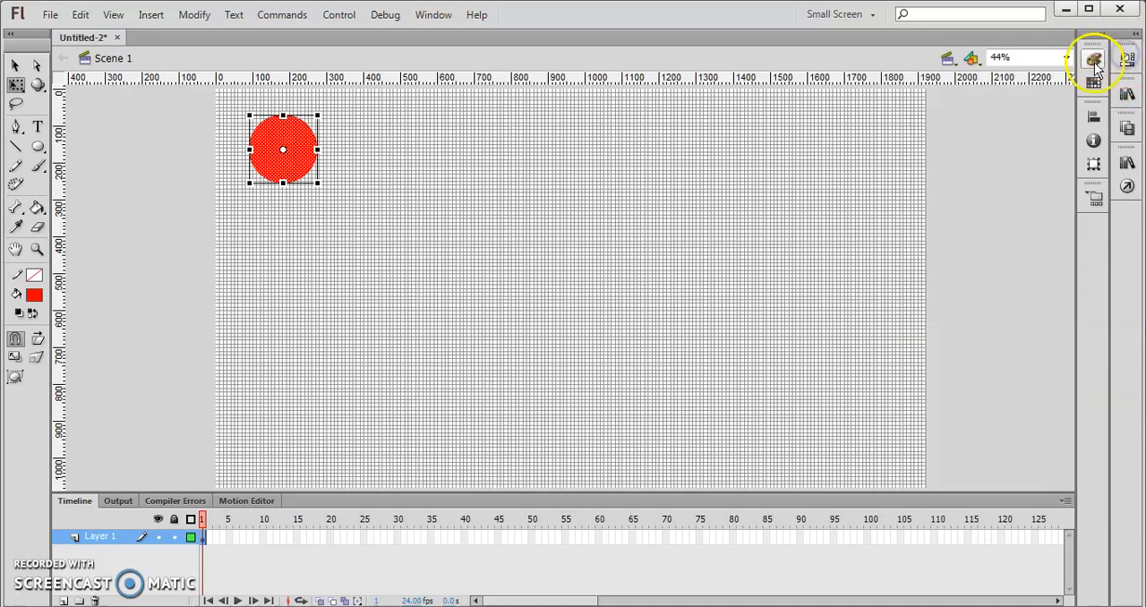
- Resize the red circle to a width and height of 200 px
left_click(14, 66)
left_click(107, 164)
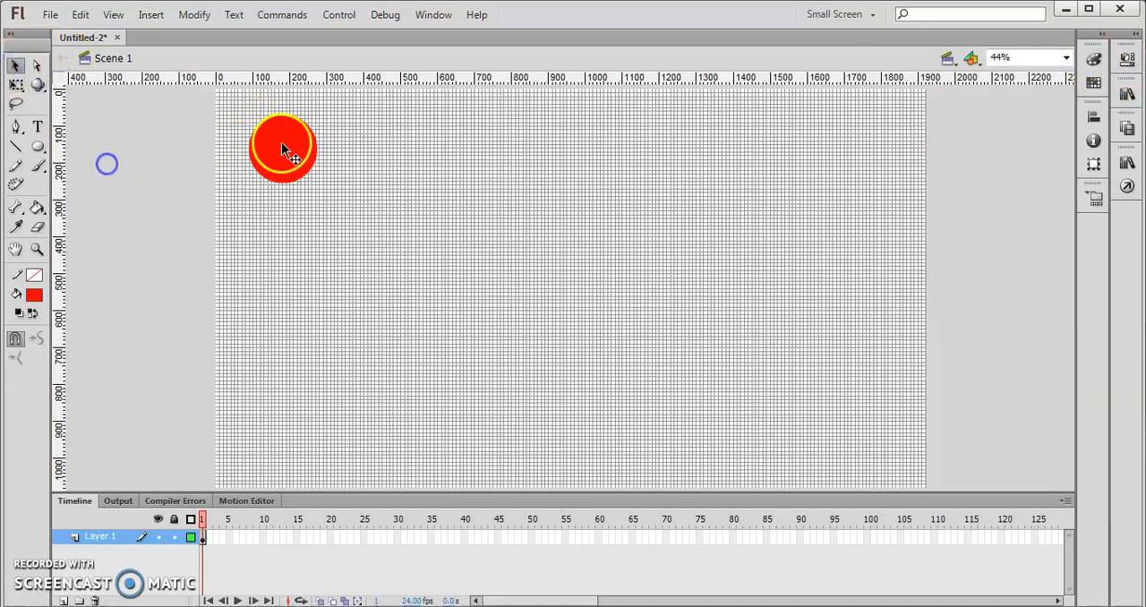
left_click(303, 169)
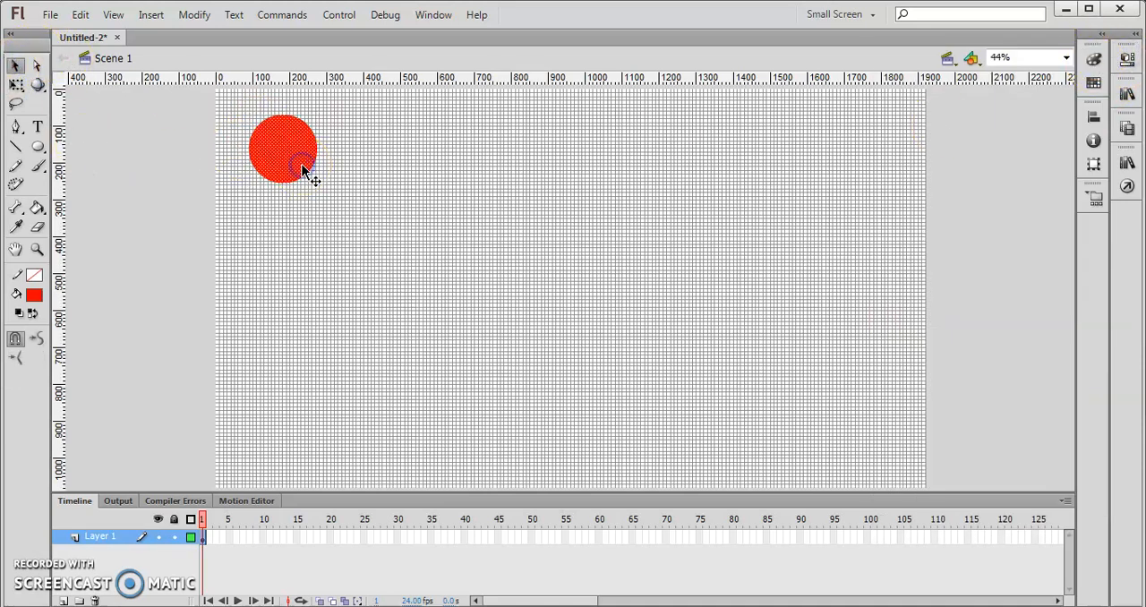
left_click(1129, 60)
left_click(949, 164)
type("200")
key("Return")
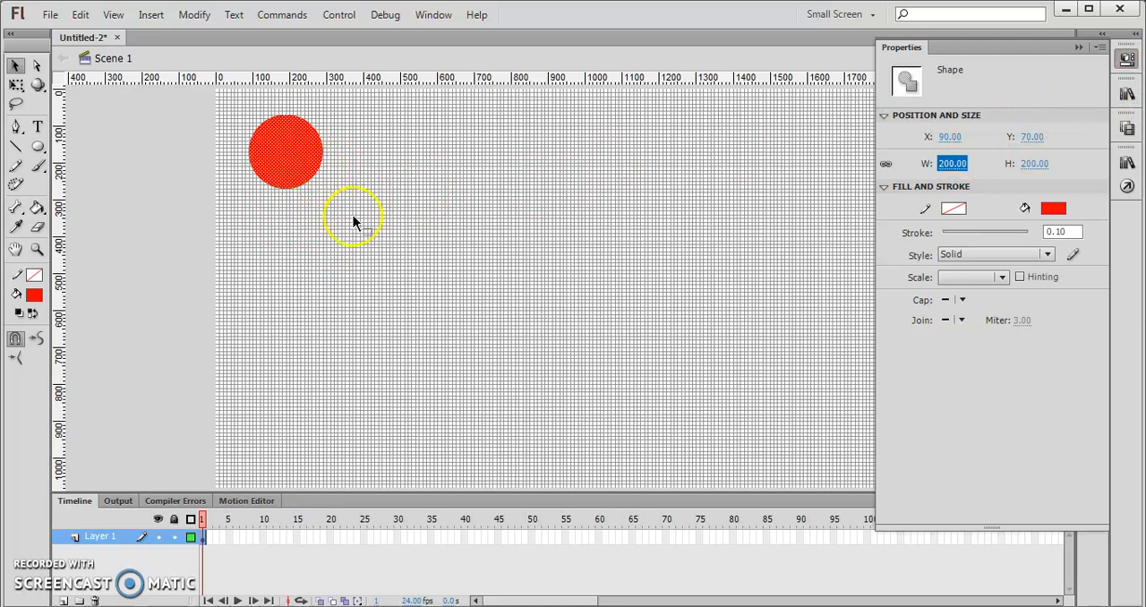
left_click(1077, 46)
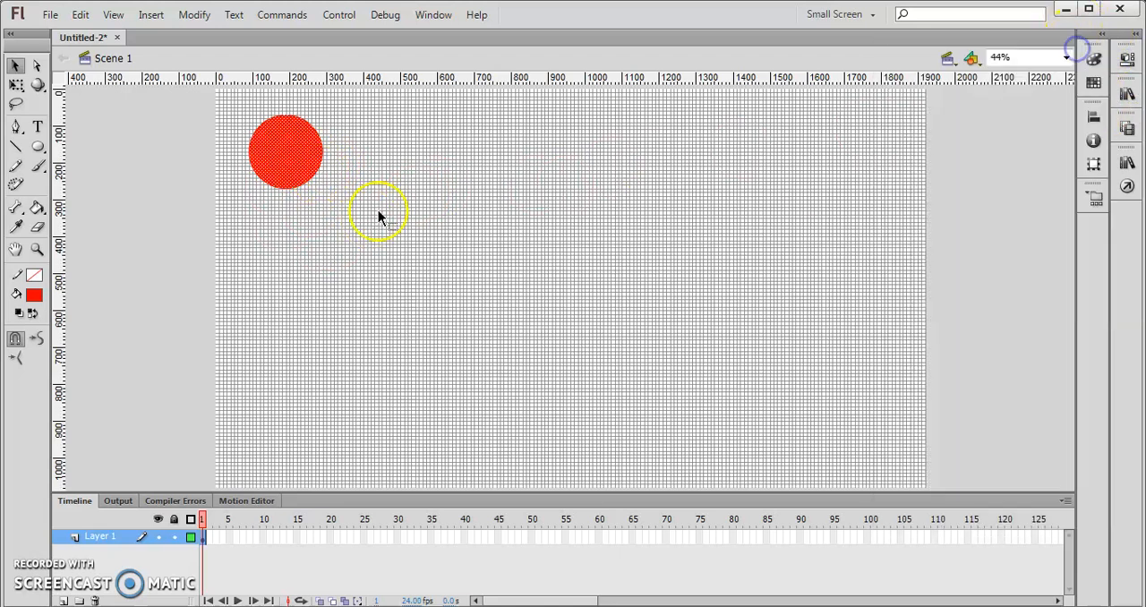
- Create a motion tween on the circle, converting it to a symbol, and move it straight down near the stage's lower edge at frame 24
right_click(294, 153)
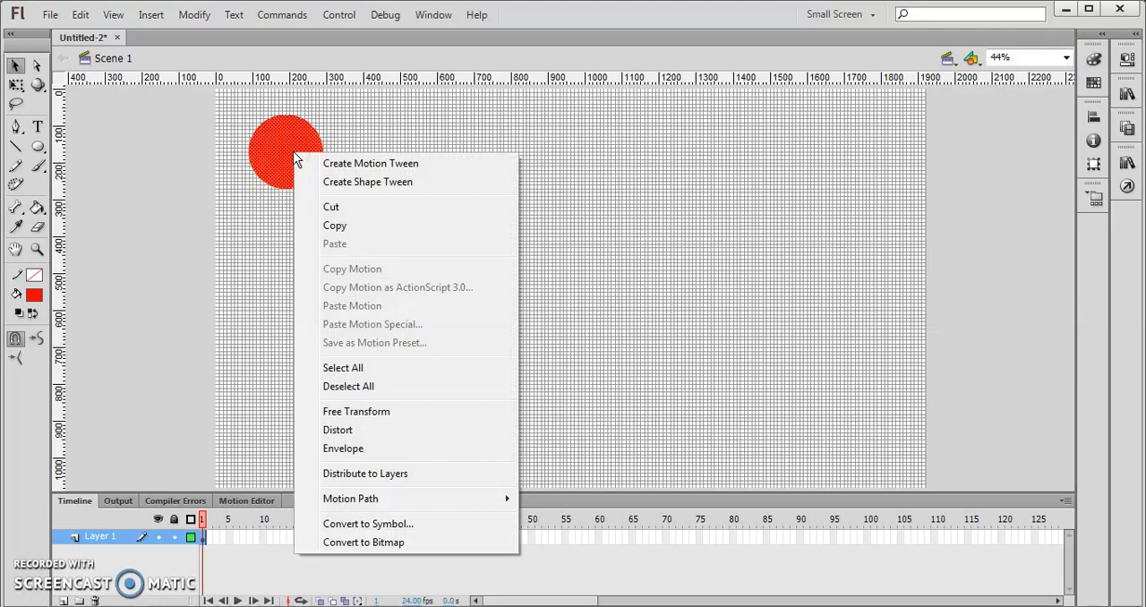
left_click(399, 173)
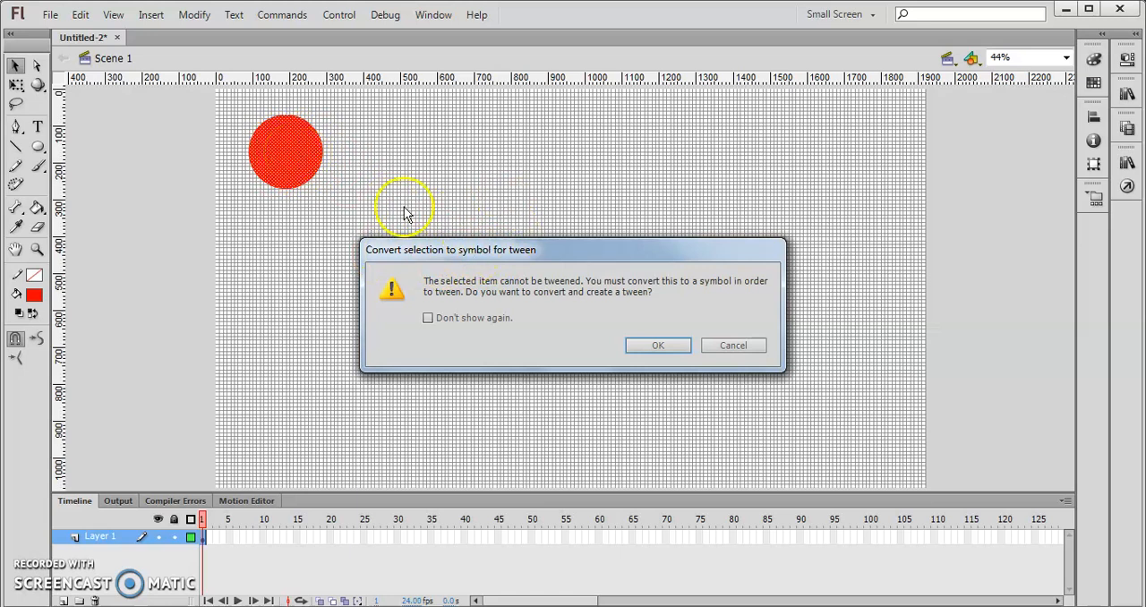
left_click(660, 346)
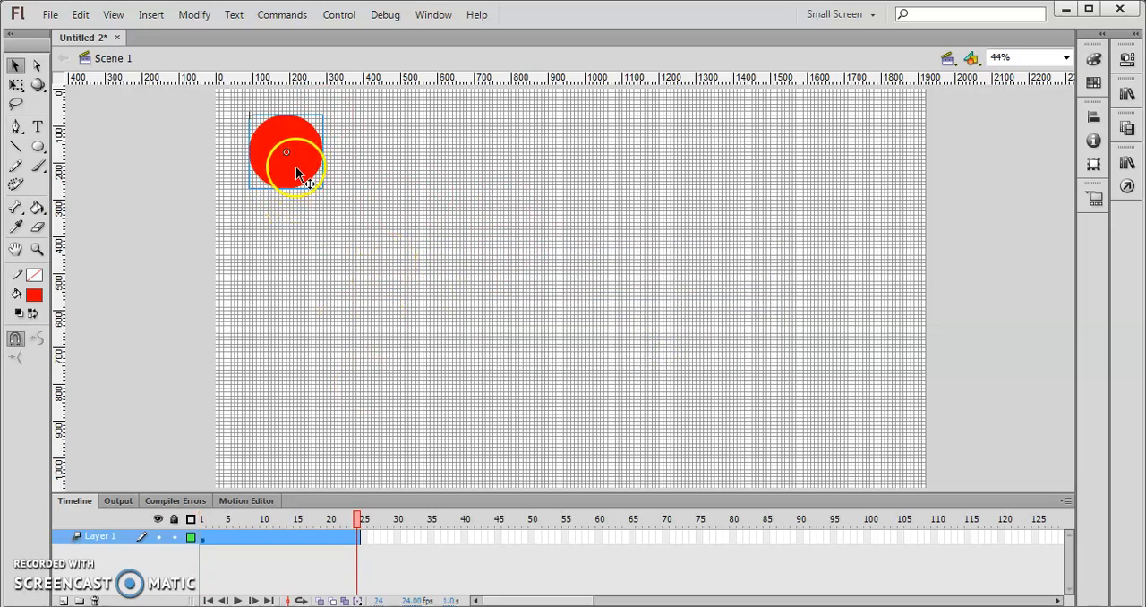
left_click_drag(299, 166, 312, 439)
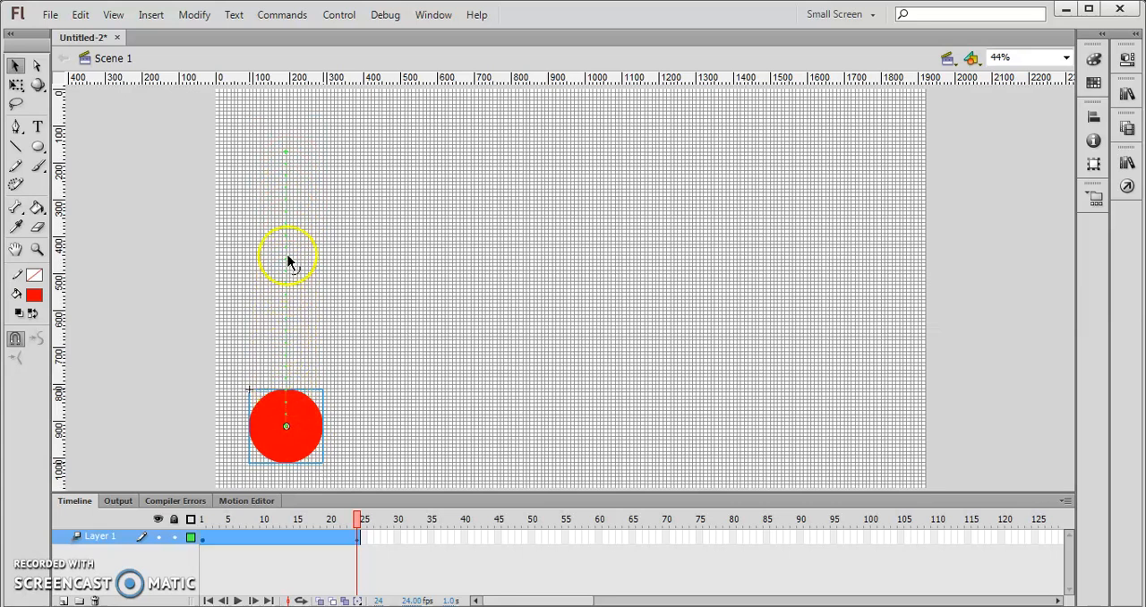
left_click_drag(287, 256, 373, 252)
- Set Layer 1's outline color to red in its layer properties
left_click(192, 538)
double_click(191, 537)
left_click(525, 376)
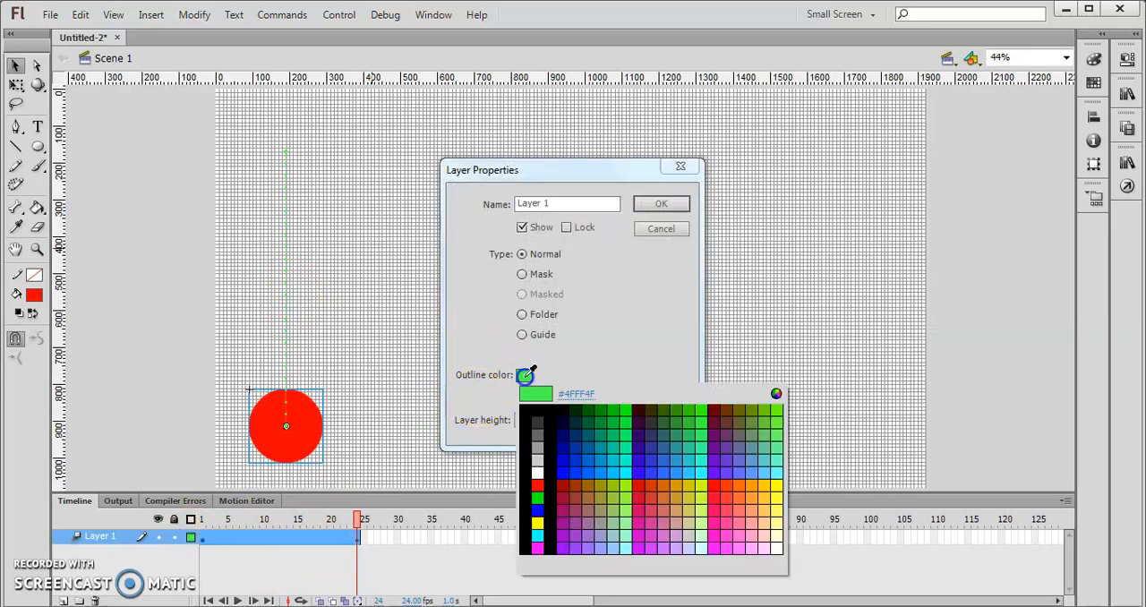
left_click(538, 486)
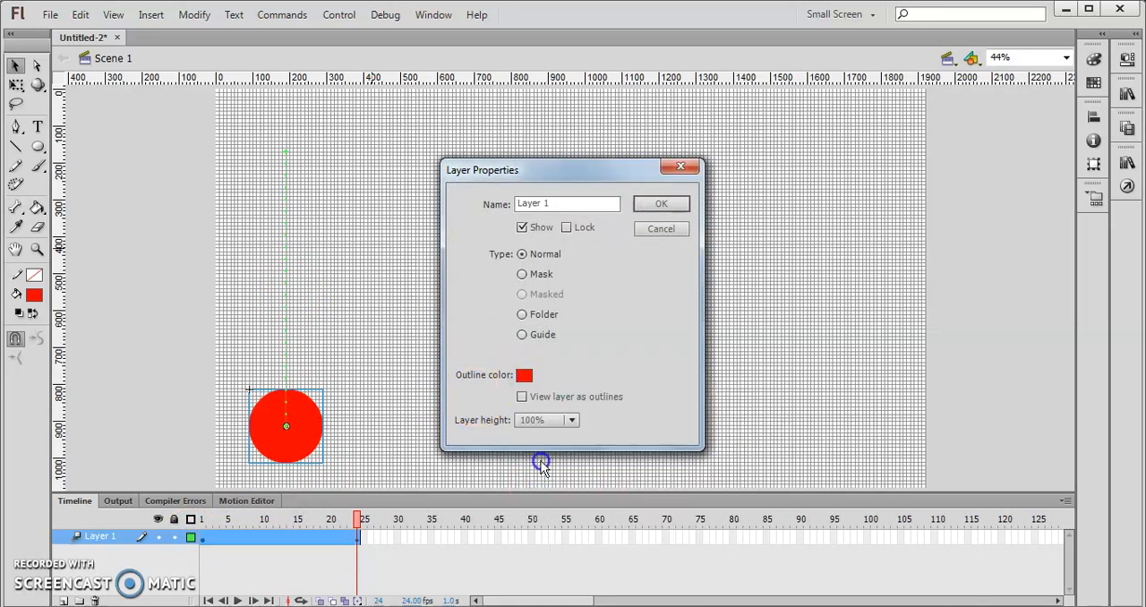
left_click(659, 204)
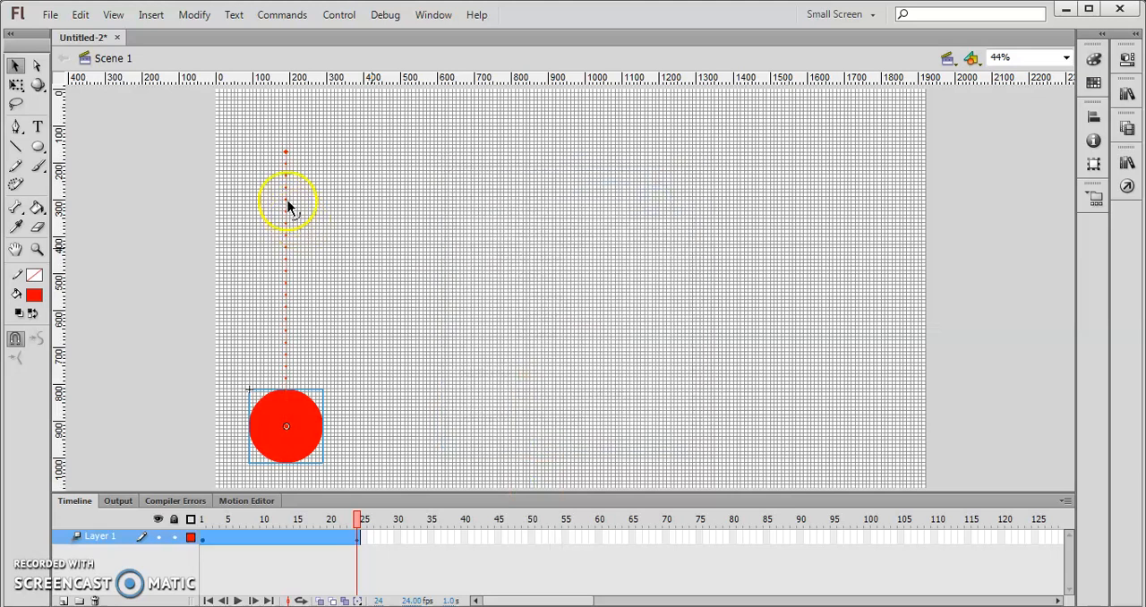
- Try moving the ball straight across to the stage's right side at frame 24, and undo the move
left_click(179, 559)
mouse_move(361, 520)
left_mouse_down()
mouse_move(215, 519)
mouse_move(358, 510)
left_mouse_up()
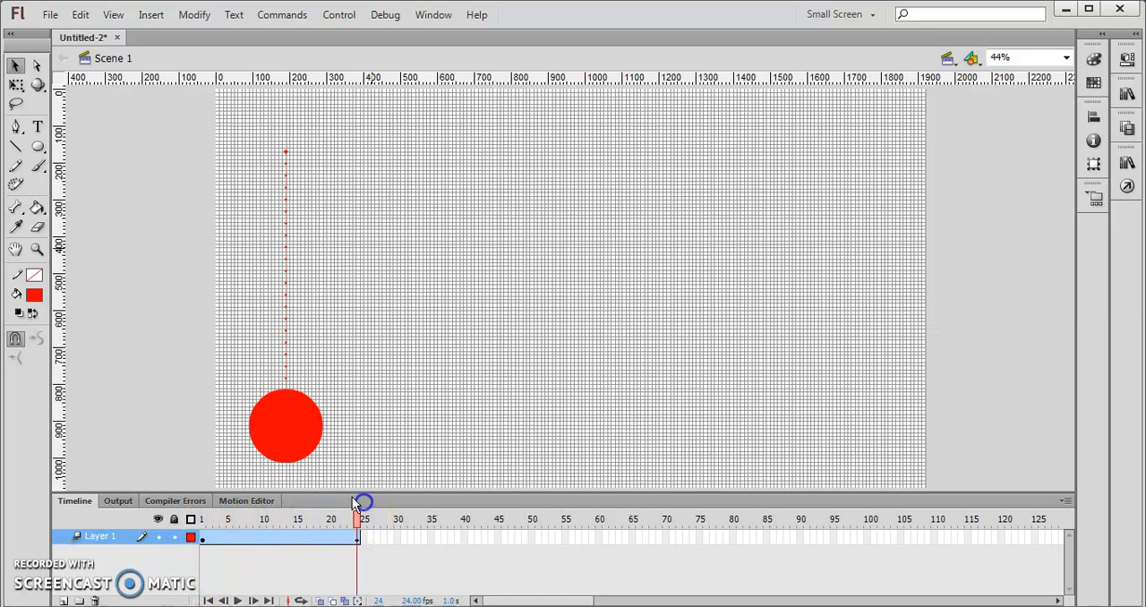
left_click(295, 448)
left_click(499, 537)
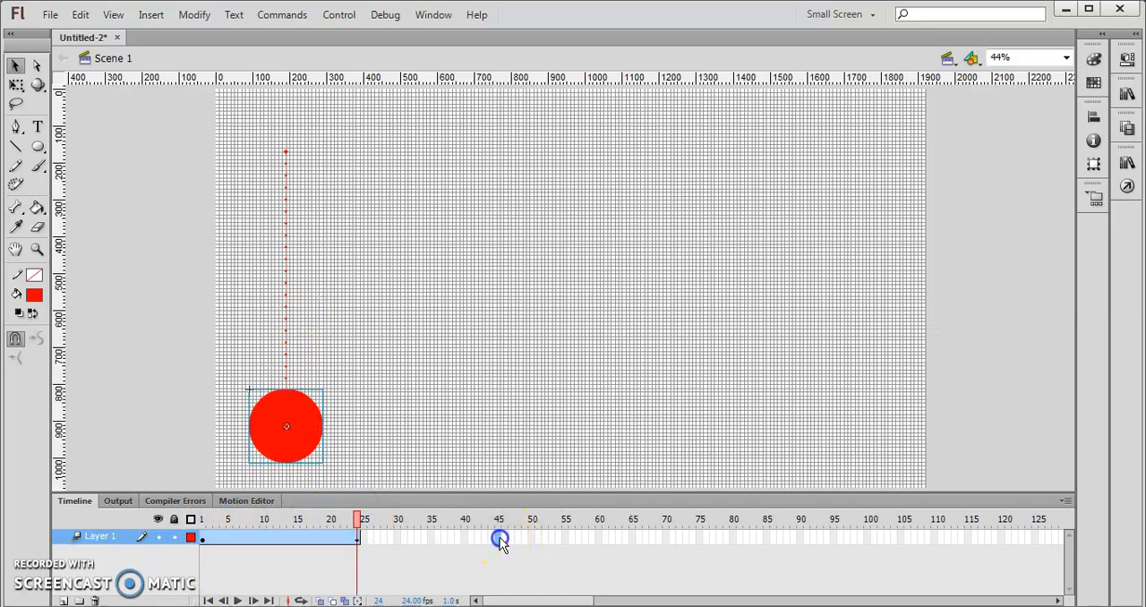
left_click_drag(275, 425, 870, 424)
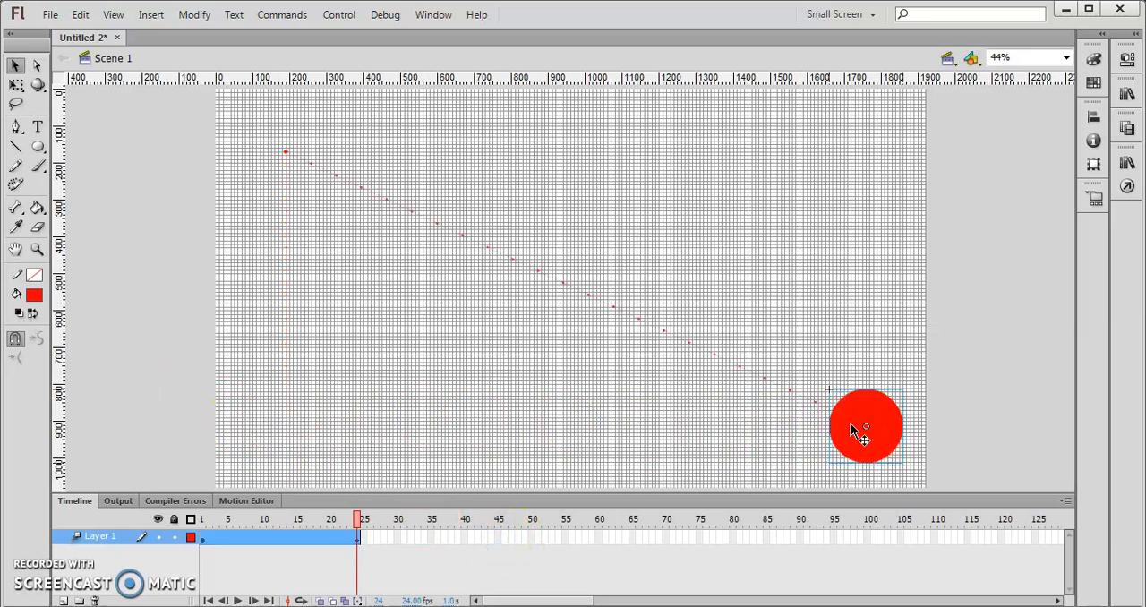
key("ctrl+z")
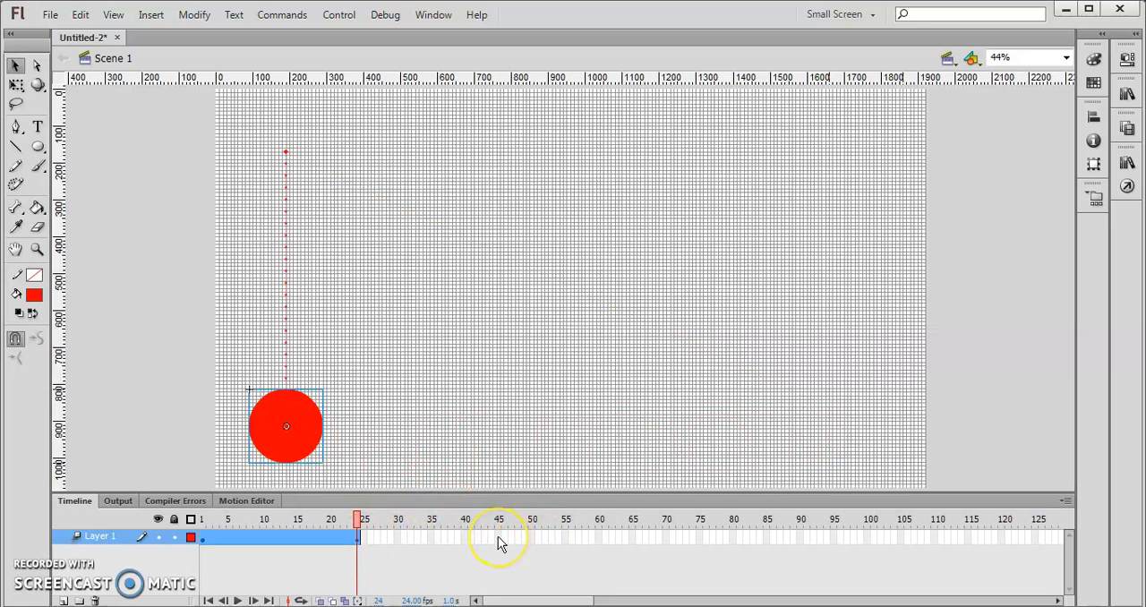
- Insert a position keyframe at frame 50 in Layer 1's motion tween
left_click(532, 536)
right_click(532, 537)
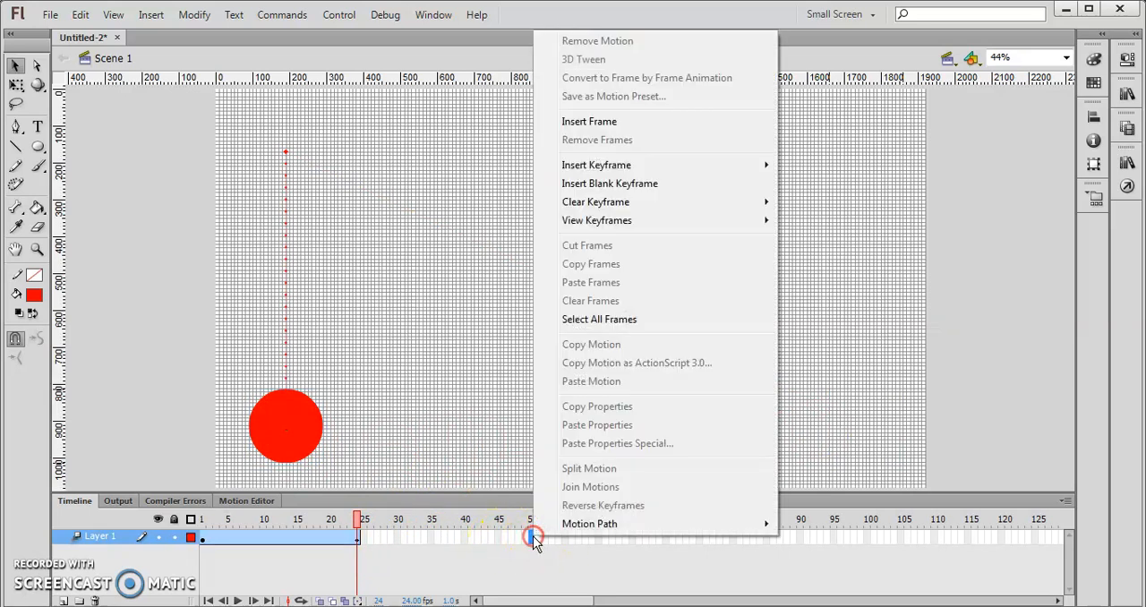
mouse_move(671, 165)
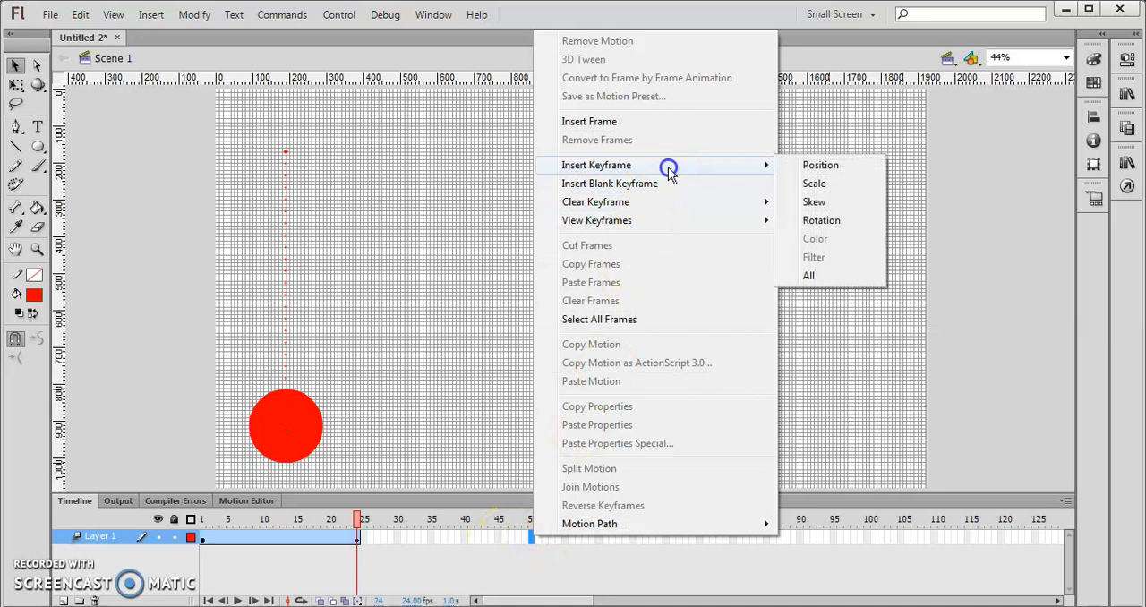
left_click(832, 164)
- At frame 50, move the ball horizontally to the lower right area of the stage, and play the animation
left_click_drag(306, 438, 867, 445)
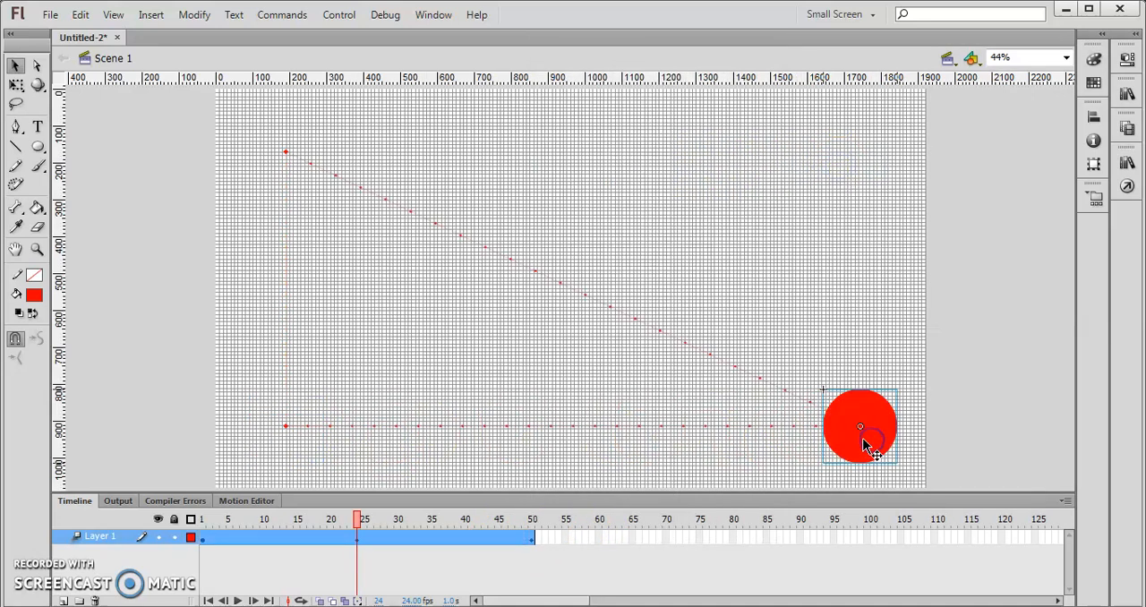
key("ctrl+z")
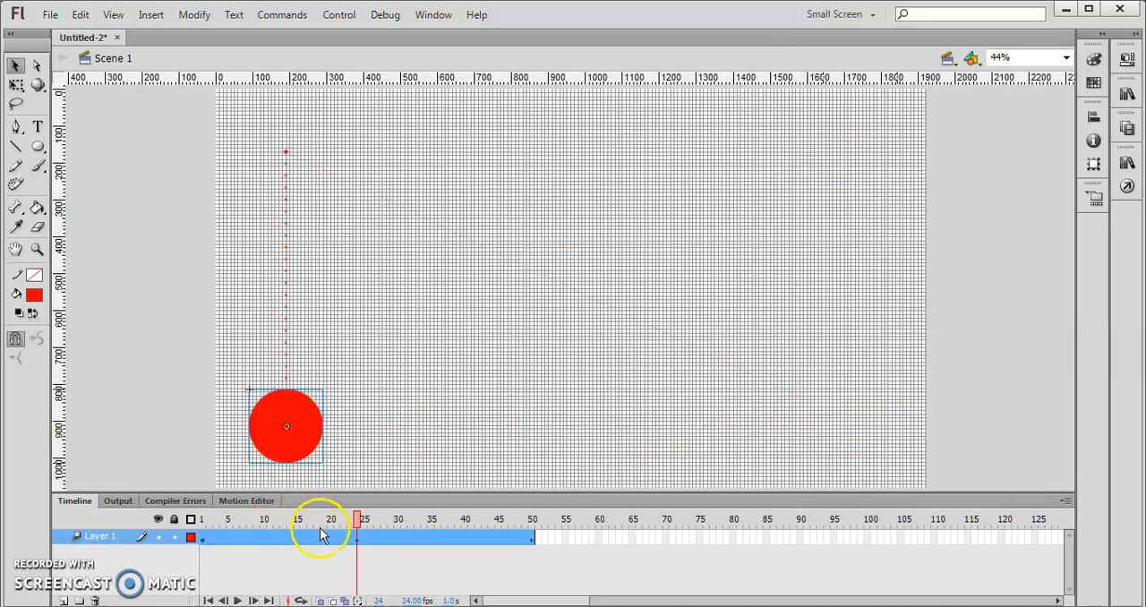
left_click(534, 539)
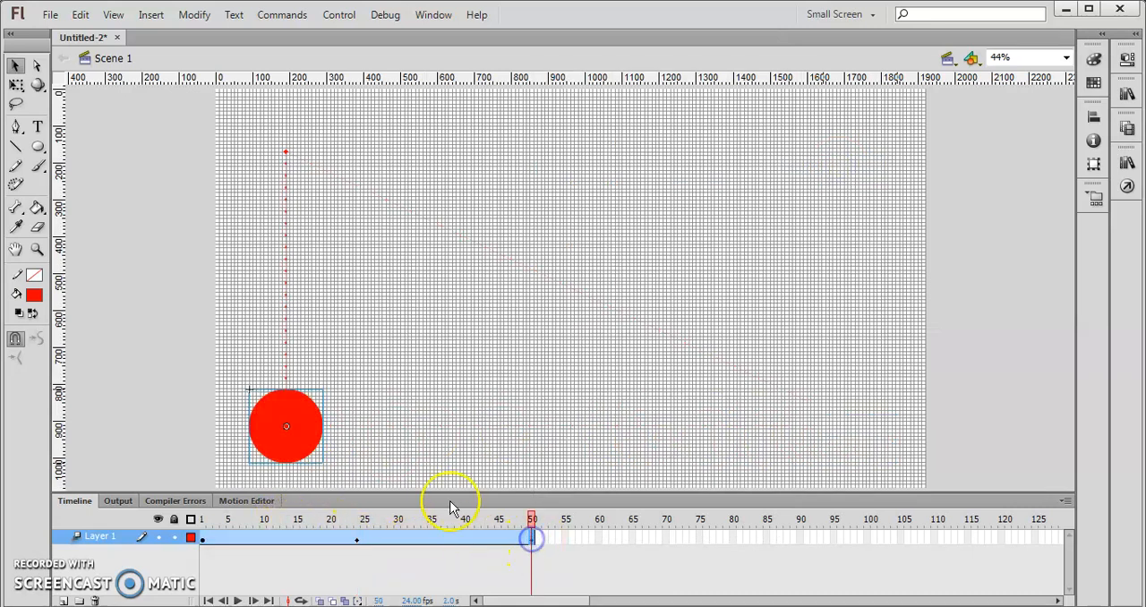
left_click_drag(295, 460, 861, 426)
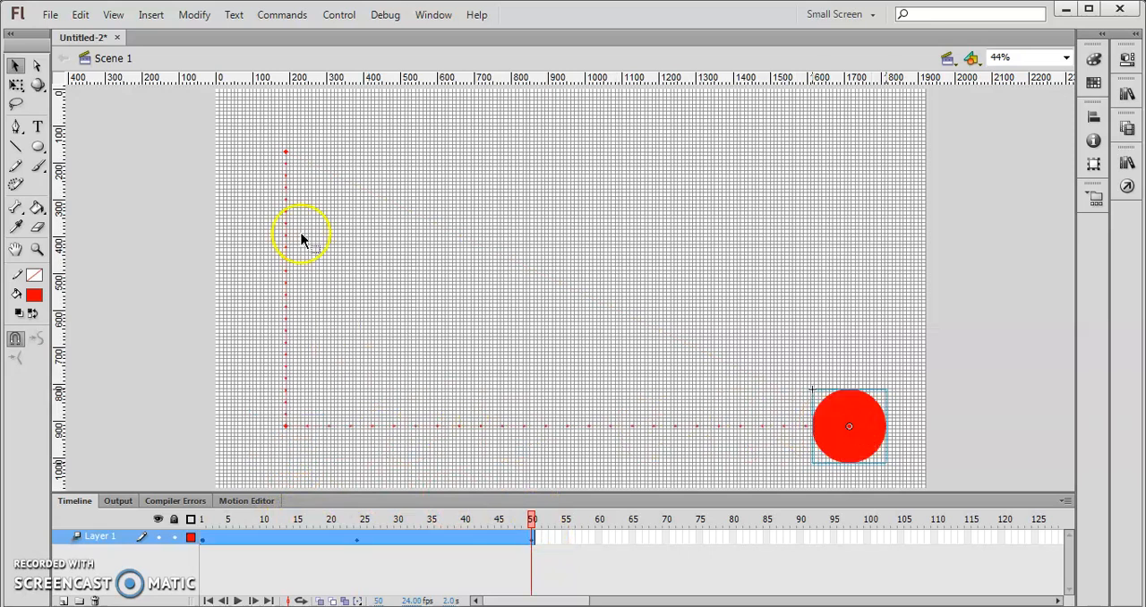
left_click(239, 599)
- Insert a position keyframe at frame 75 in Layer 1's motion tween
left_click(698, 538)
right_click(699, 538)
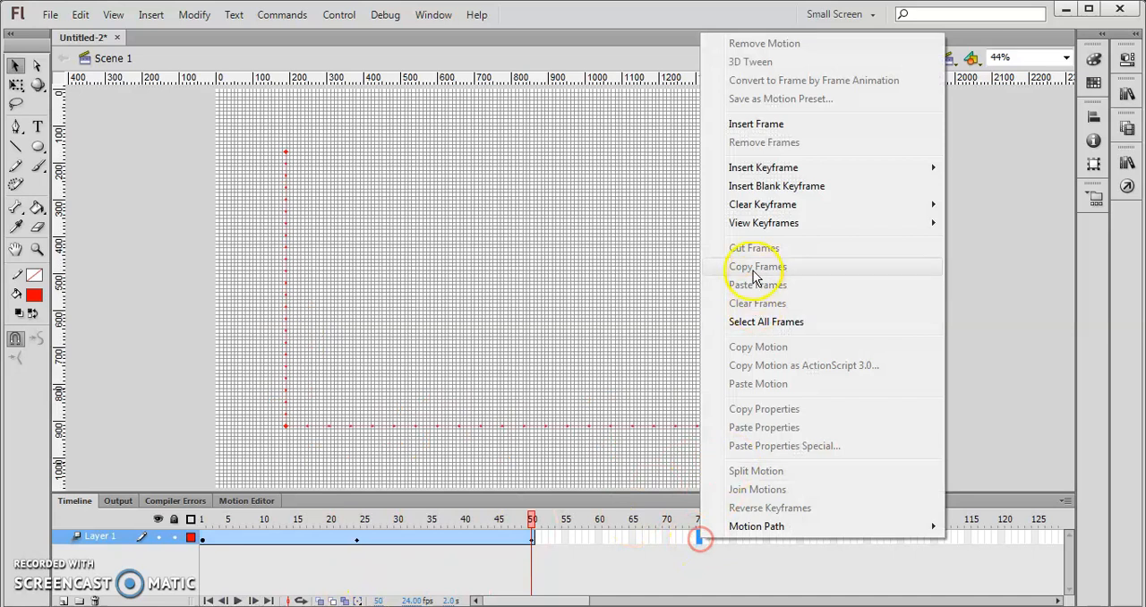
left_click(795, 169)
left_click(1010, 163)
- At frame 75, move the ball straight up to the upper right area of the stage
left_click_drag(829, 432, 854, 166)
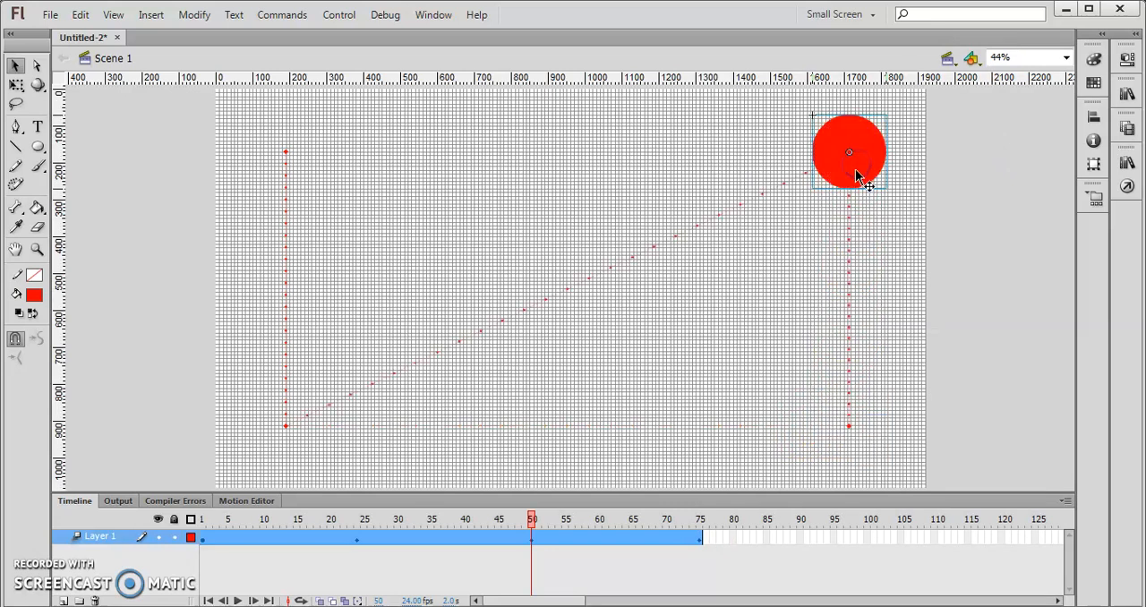
key("ctrl+z")
left_click_drag(532, 514, 710, 512)
left_click(699, 537)
left_click(843, 444)
left_click_drag(850, 448, 880, 164)
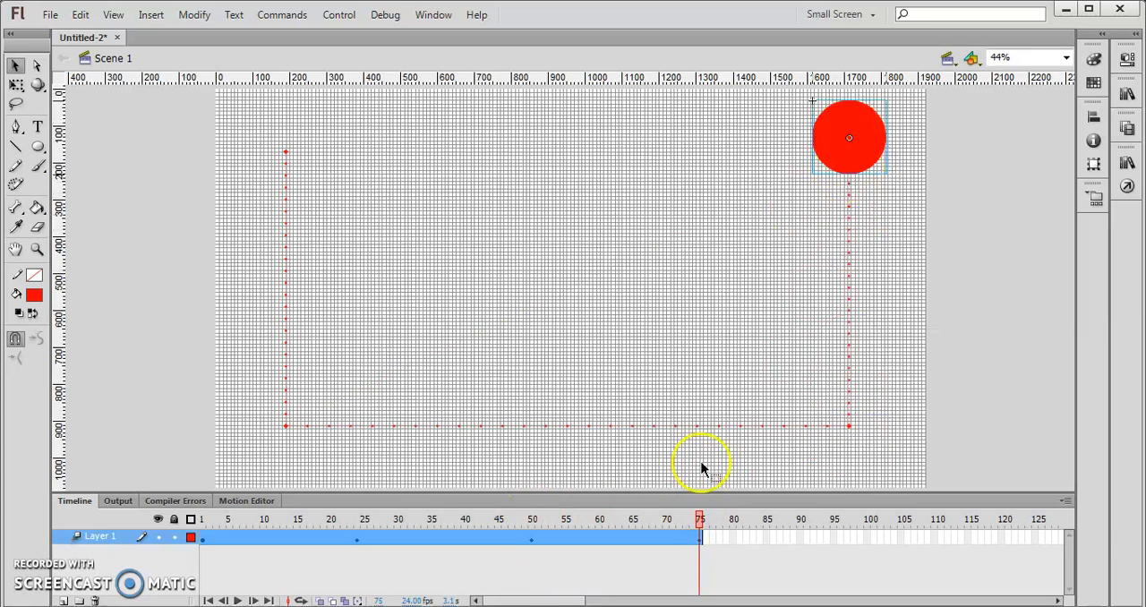
- Insert a position keyframe at frame 100 of the motion tween and bring the playhead to that frame
right_click(867, 538)
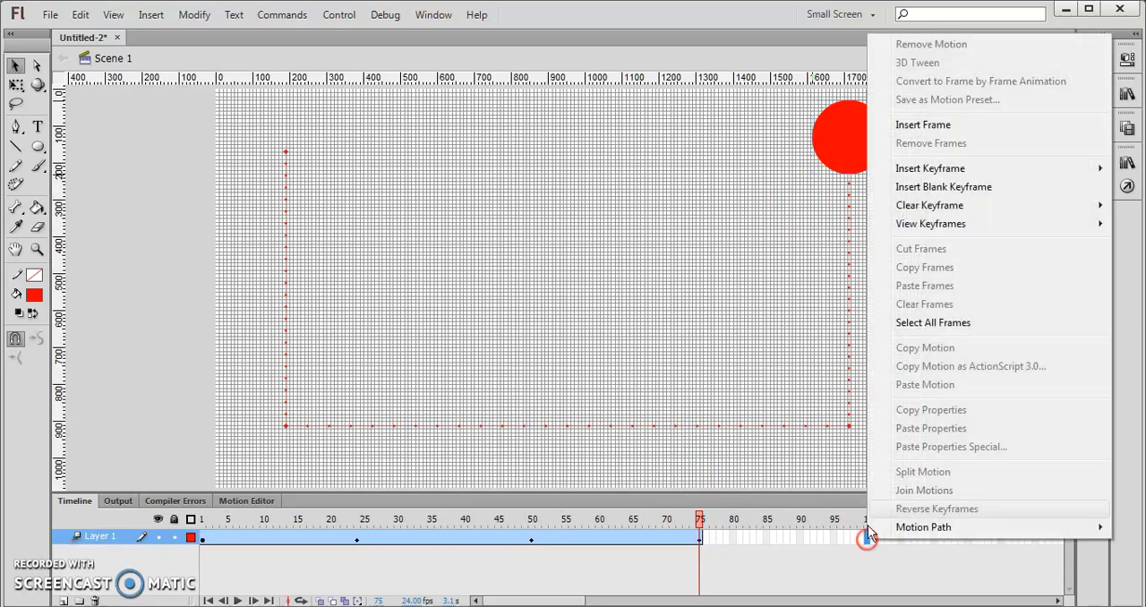
mouse_move(922, 169)
left_click(848, 170)
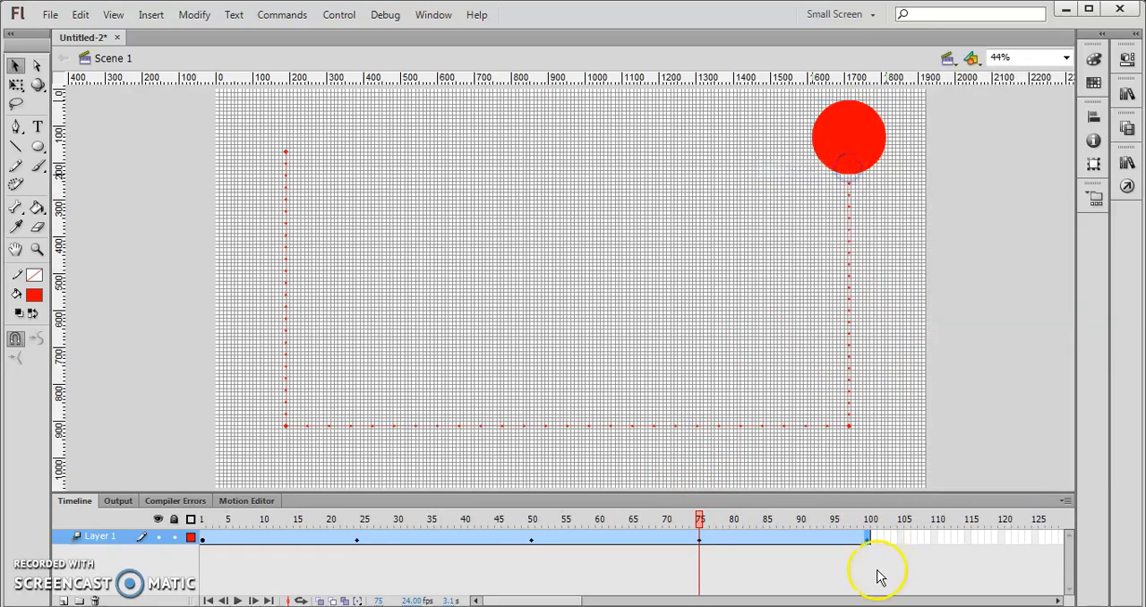
left_click_drag(698, 533, 875, 520)
- Move the ball across to the stage's upper left area at frame 100, and bend the motion path's left segment outward
left_click(855, 148)
left_click_drag(866, 146, 215, 175)
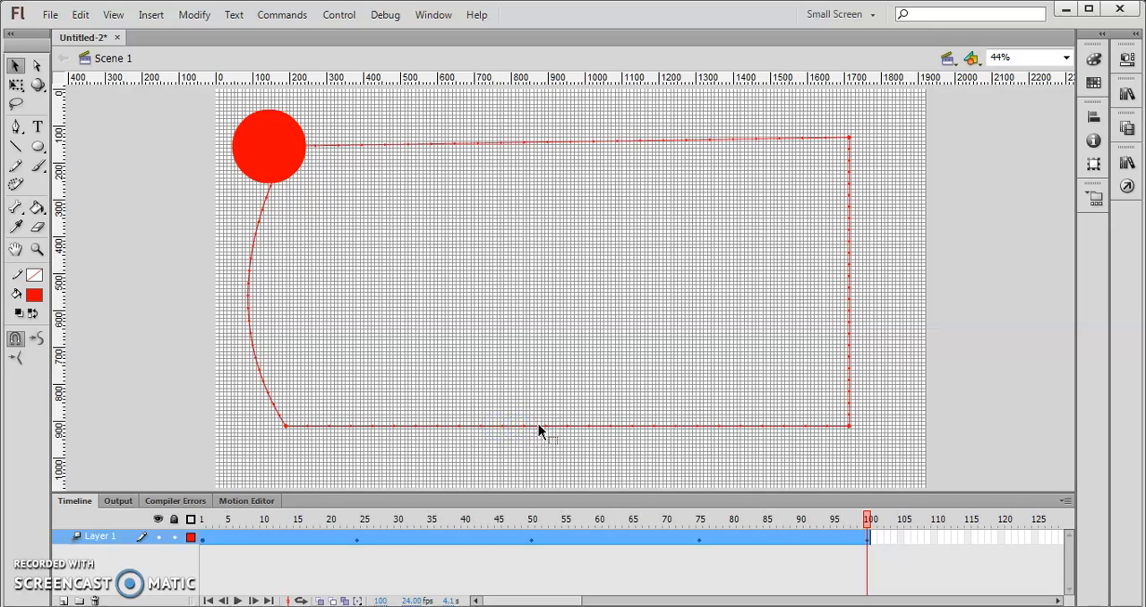
left_click(464, 578)
- Curve the motion path's bottom segment upward, its right segment outward and its top segment downward
left_click(362, 548)
left_click(437, 540)
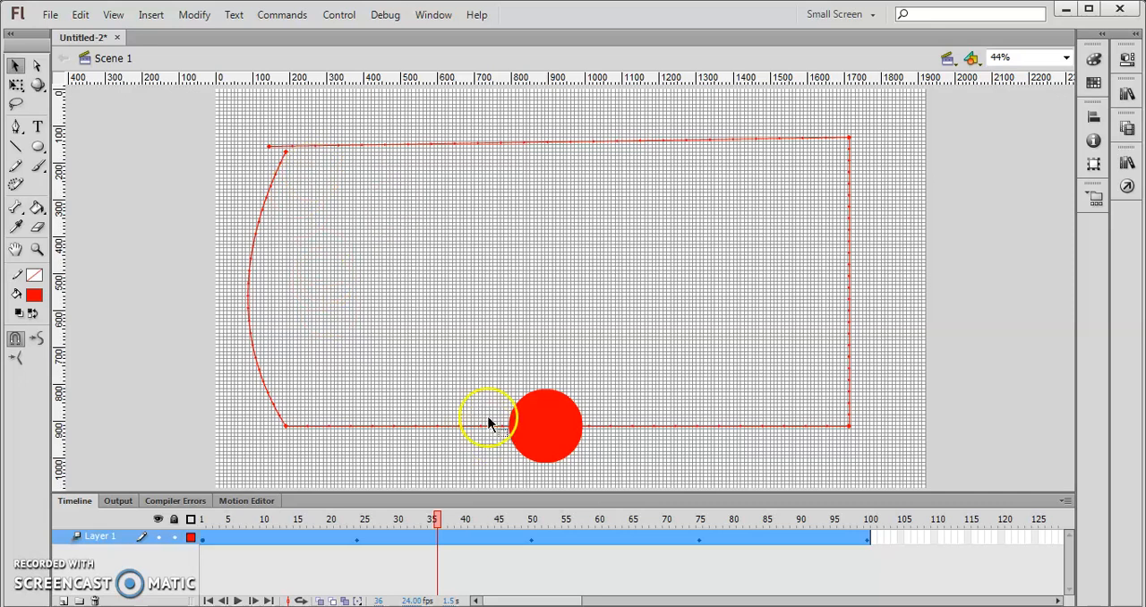
left_click(532, 540)
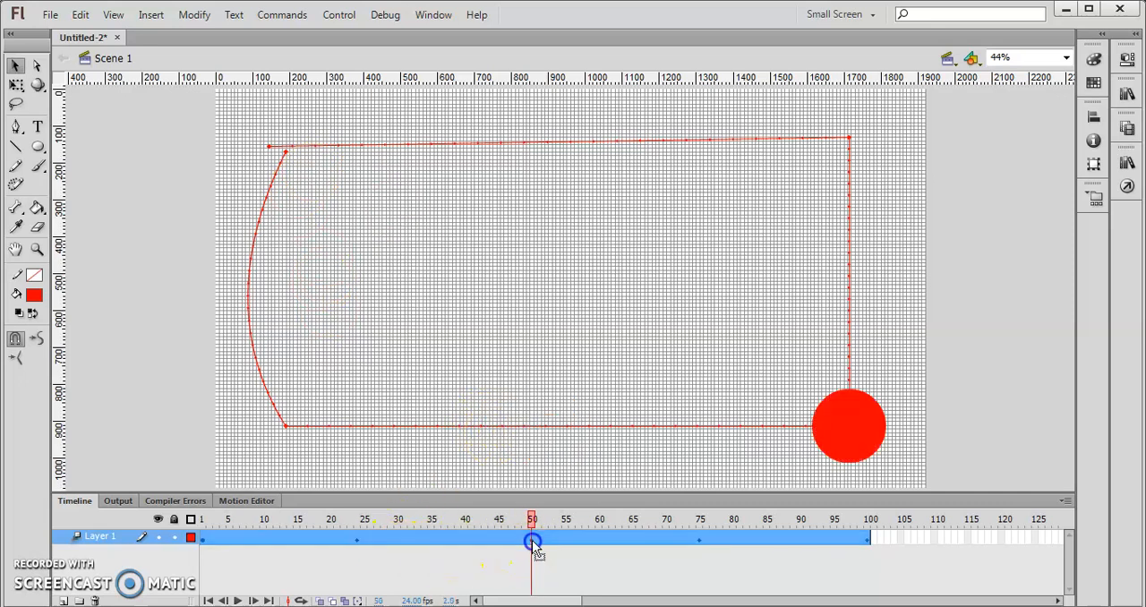
left_click(504, 427)
left_click_drag(507, 425, 501, 342)
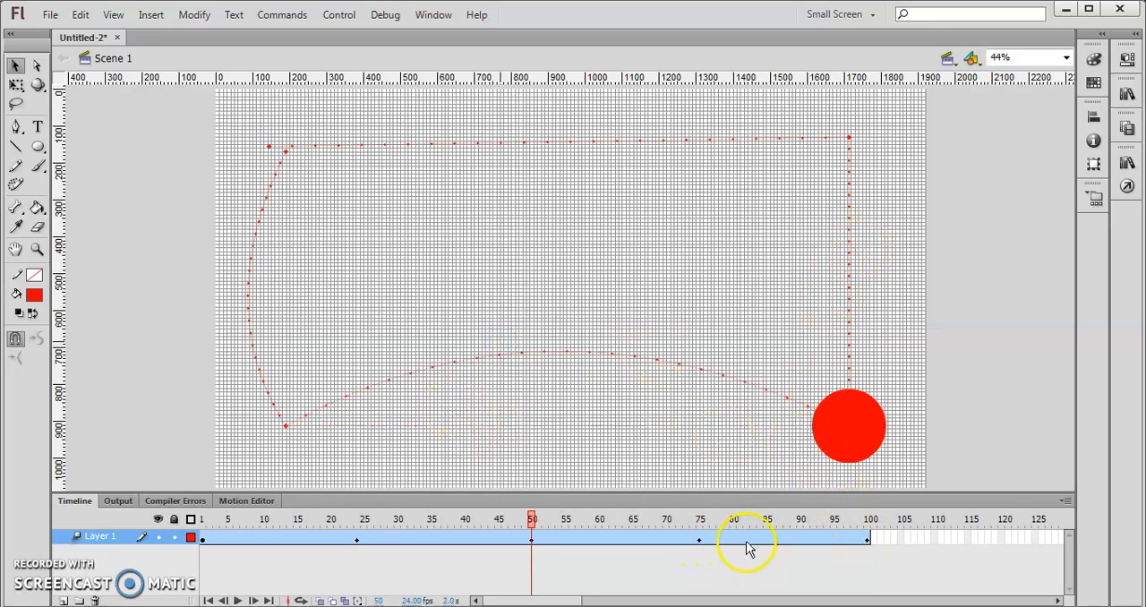
left_click_drag(849, 304, 899, 292)
left_click_drag(592, 141, 586, 205)
left_click(709, 456)
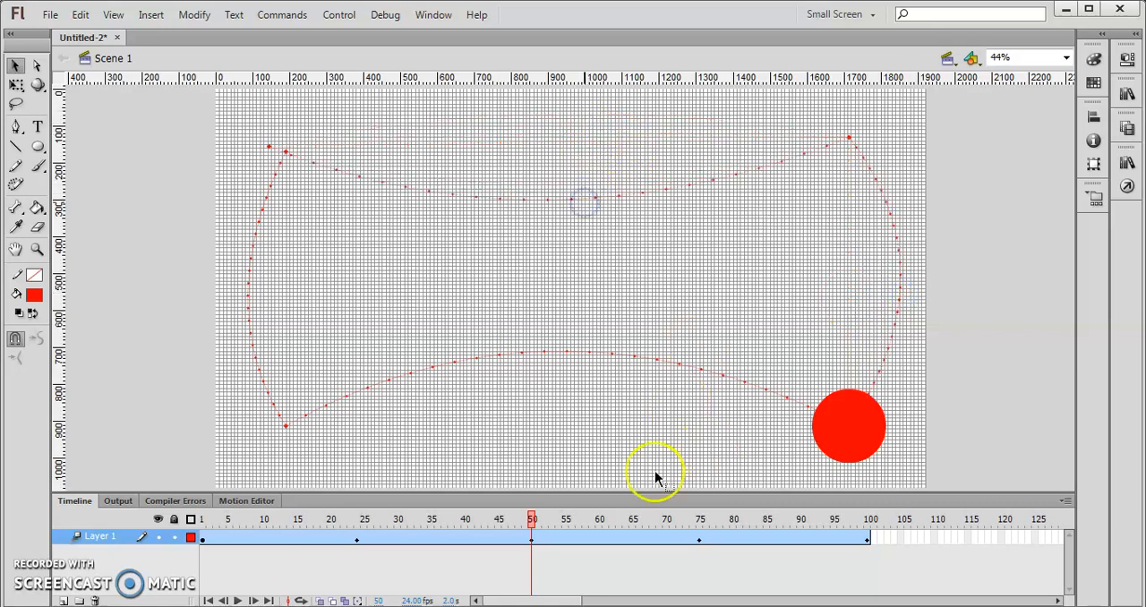
- Play the animation to check the ball's movement along the curved path
left_click(237, 600)
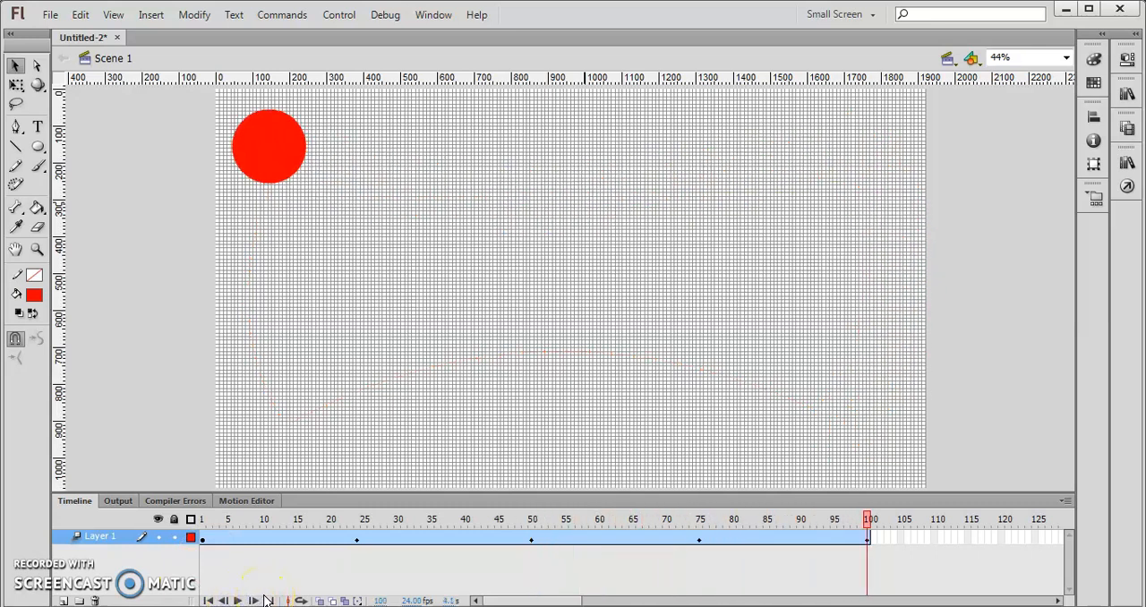
left_click(238, 599)
left_click(282, 157)
right_click(275, 138)
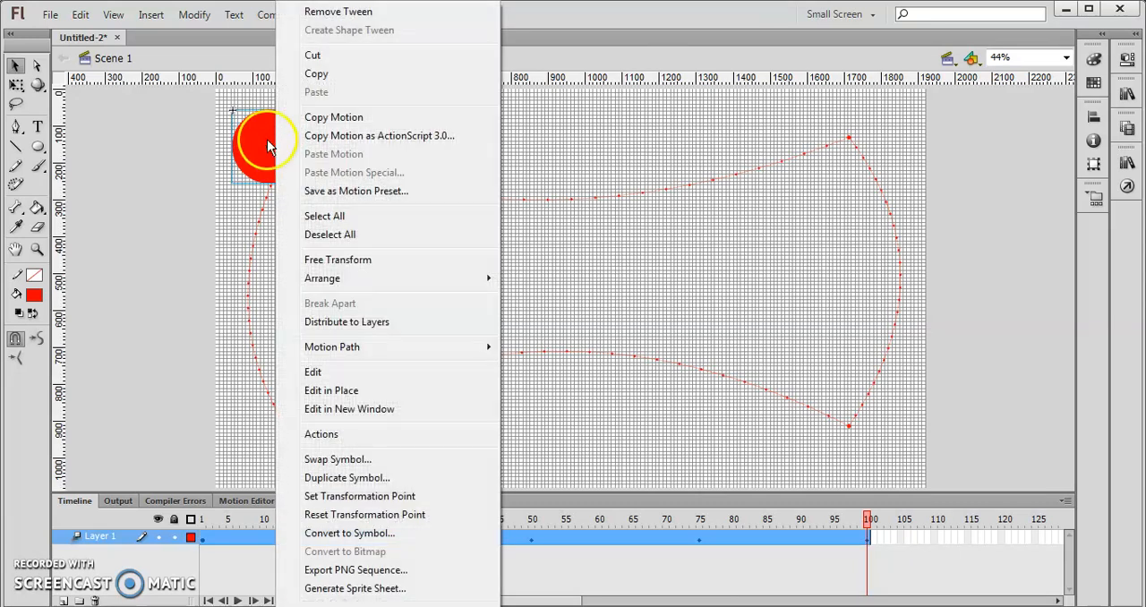
left_click(256, 163)
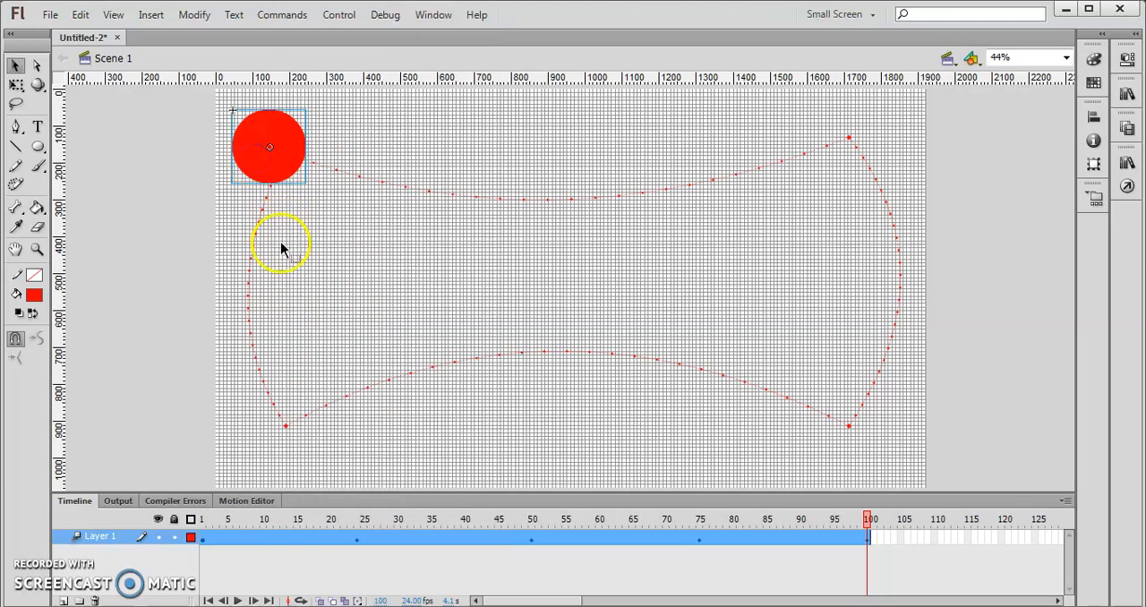
left_click(290, 555)
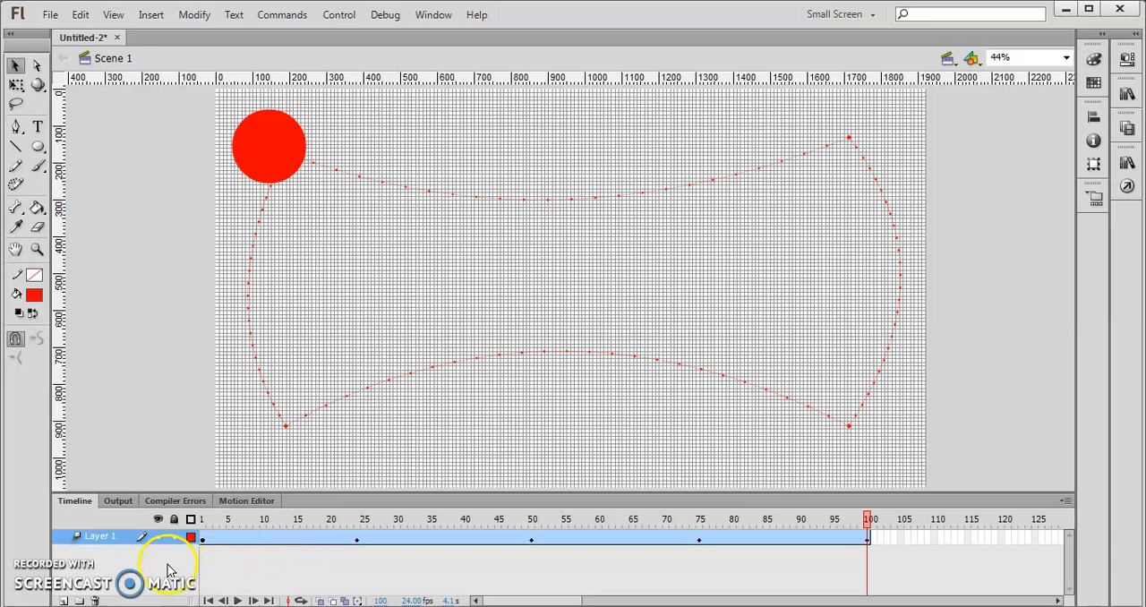
- Hide and lock Layer 1, and add a new layer above it with frame 1 active
left_click(159, 537)
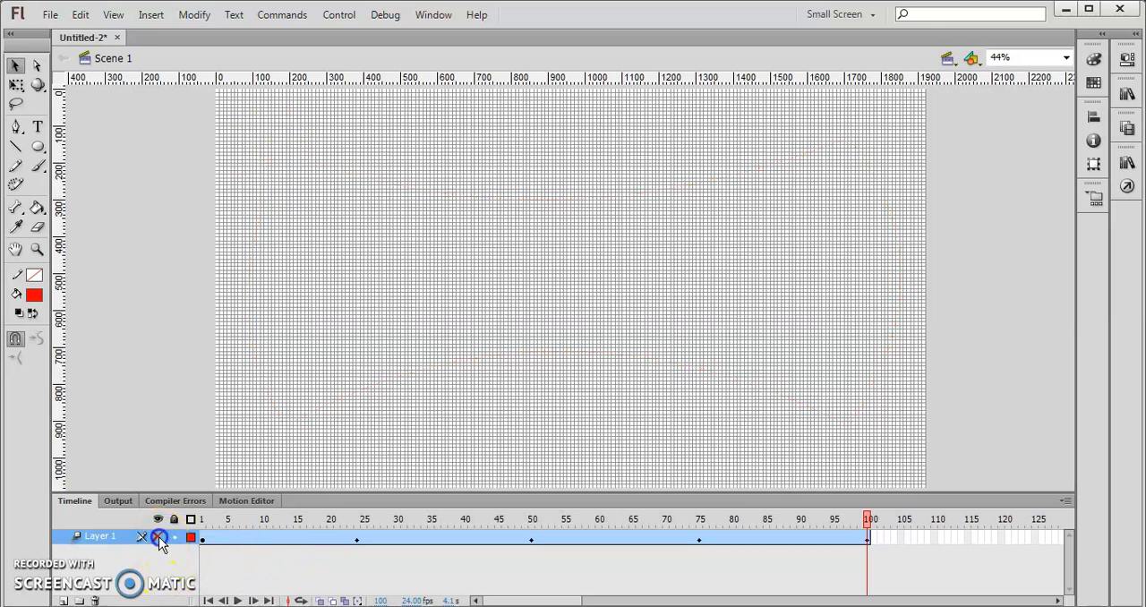
left_click(63, 601)
left_click(204, 538)
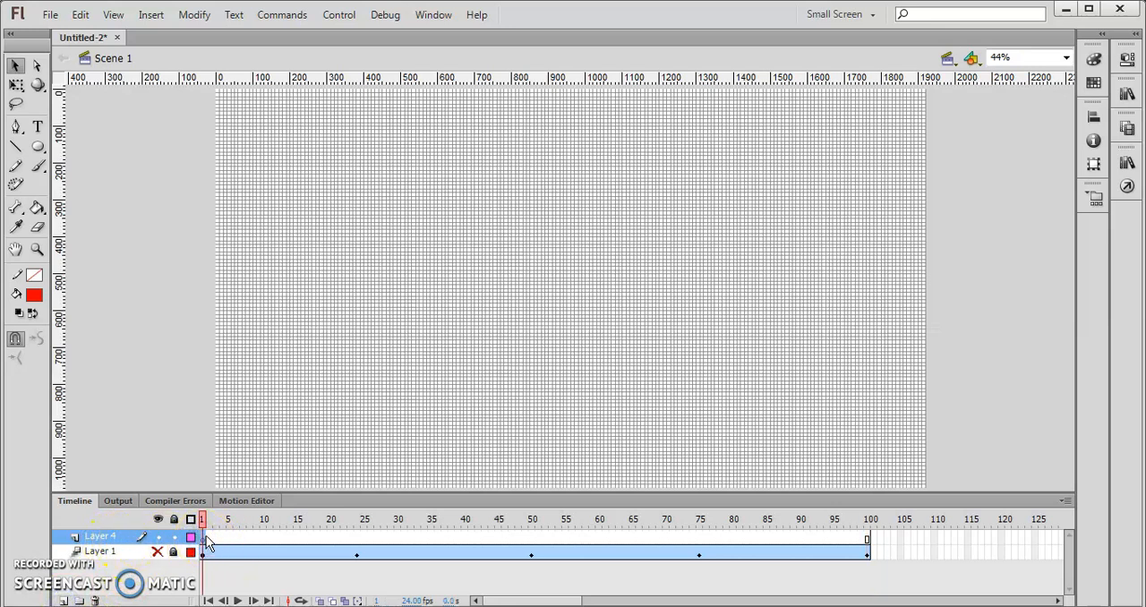
left_click(374, 349)
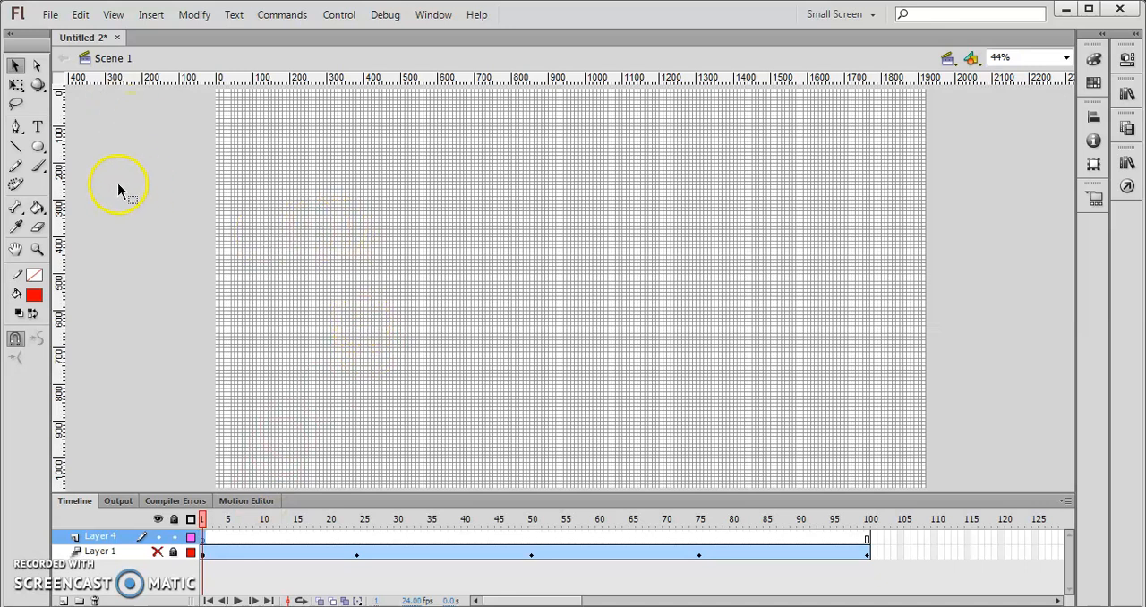
- Draw a rectangle about 330 by 170 px in the stage's upper left area on the new layer with the Rectangle tool
left_click(38, 148)
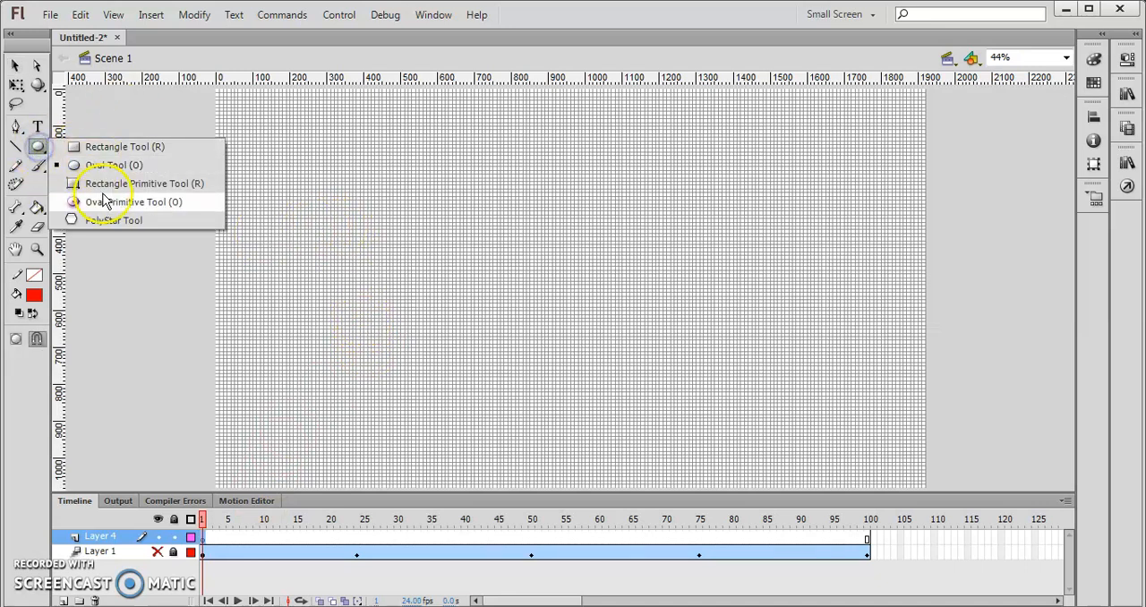
left_click(117, 149)
left_click_drag(271, 162, 394, 227)
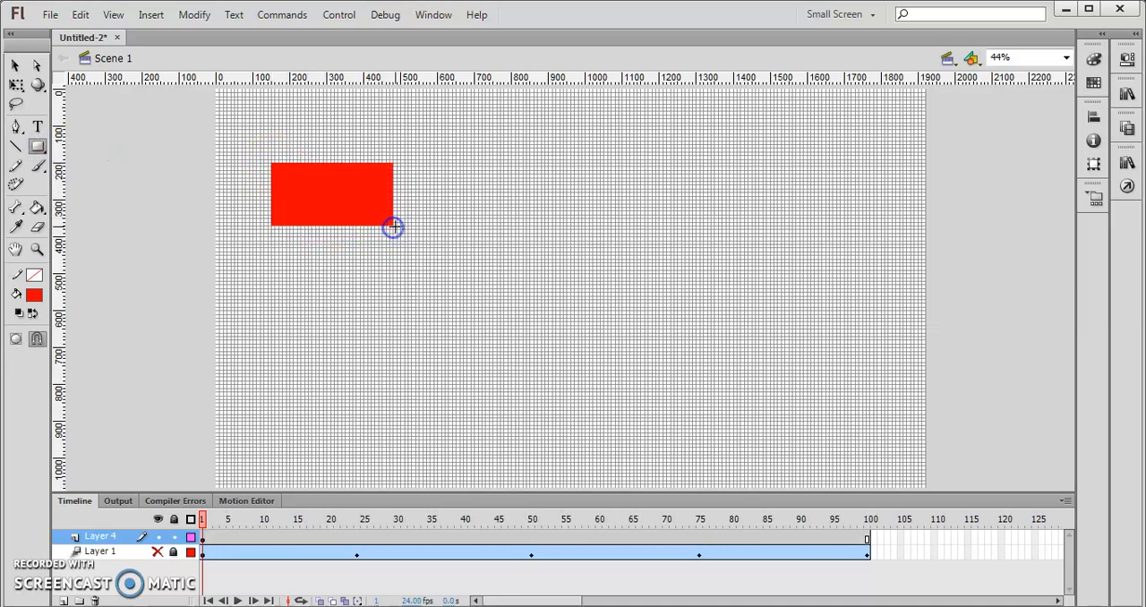
- Change the rectangle's fill color to blue in its shape properties
left_click(1132, 57)
left_click(1053, 136)
left_click(896, 273)
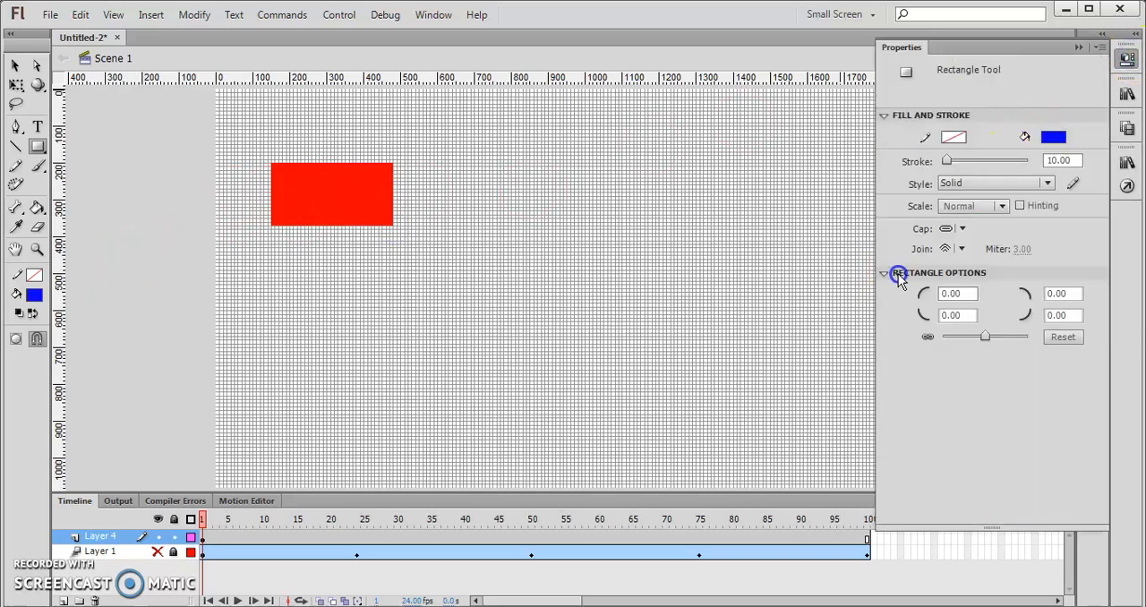
left_click(17, 85)
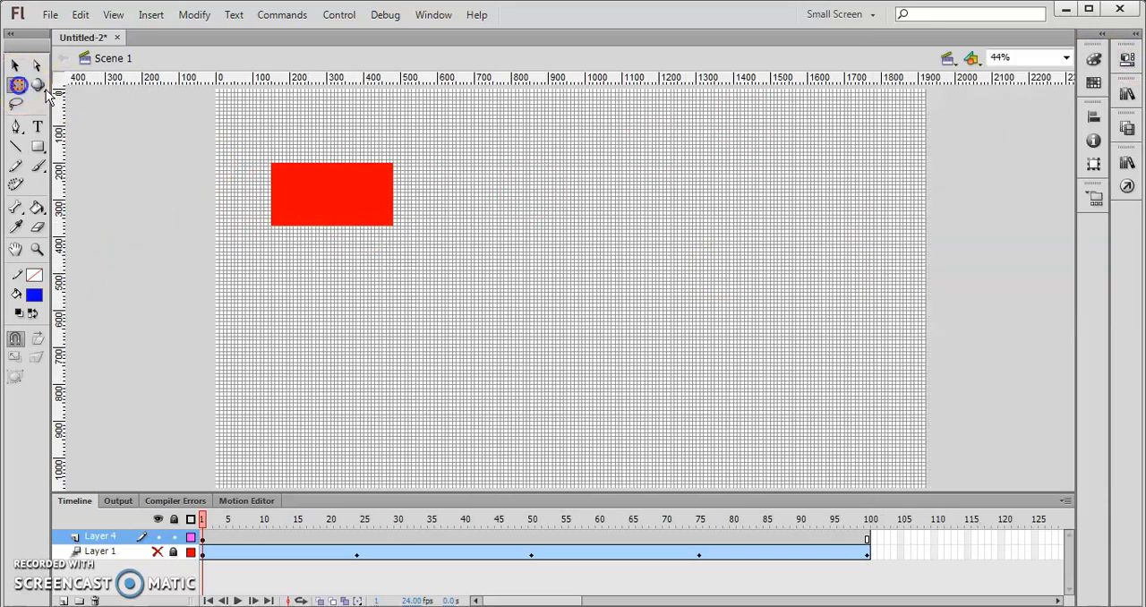
left_click(358, 195)
left_click(1127, 57)
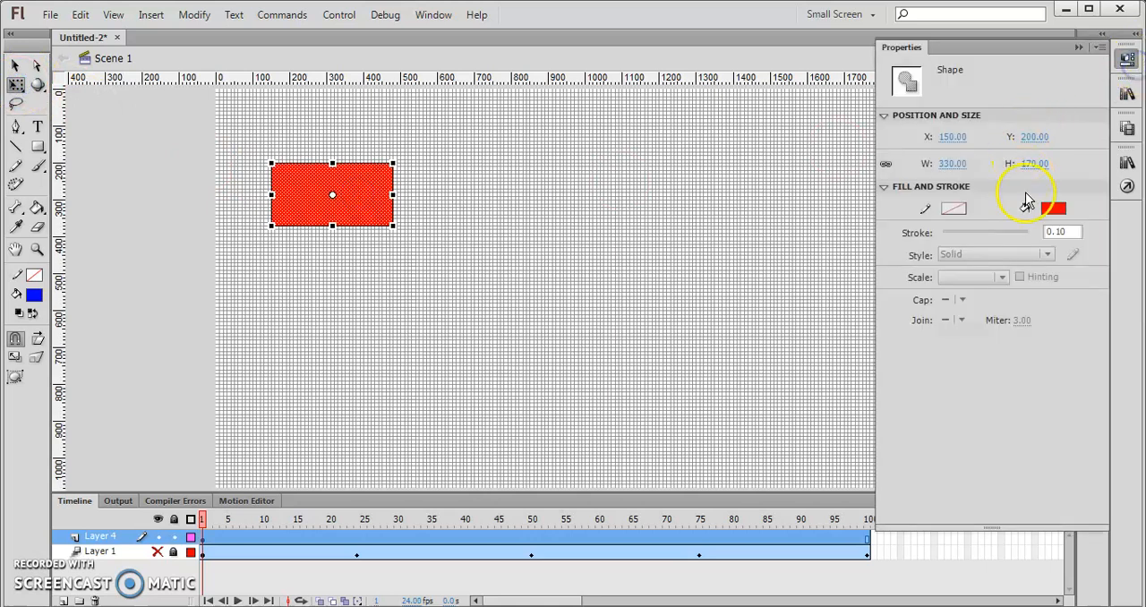
left_click(1050, 210)
left_click(895, 344)
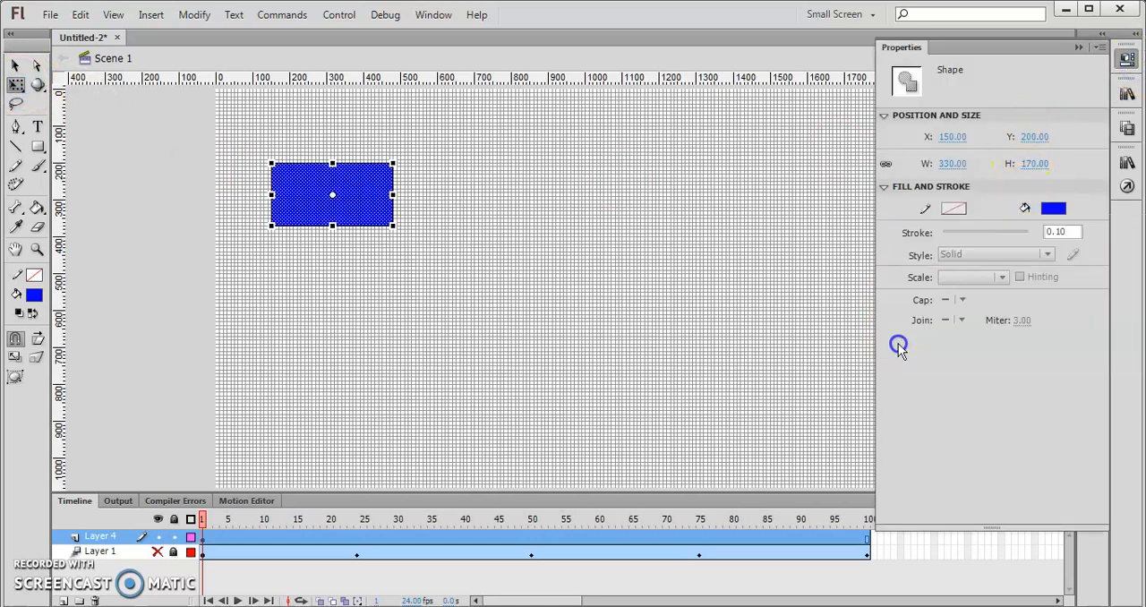
- Move the blue rectangle down to the stage's lower left area and deselect it
left_click(15, 65)
left_click(343, 192)
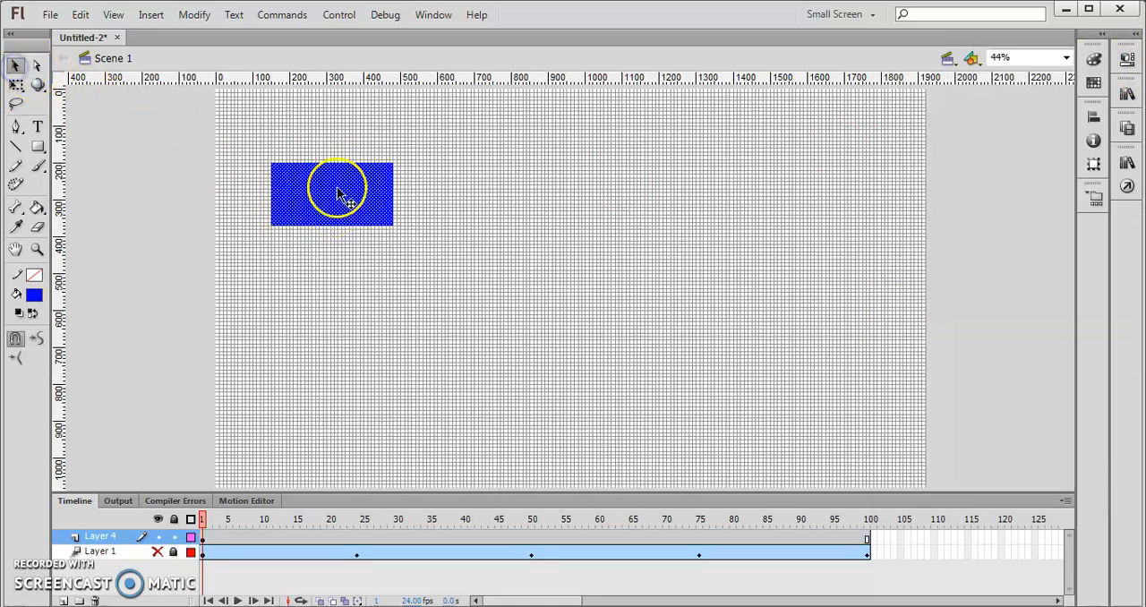
left_click_drag(350, 206, 326, 440)
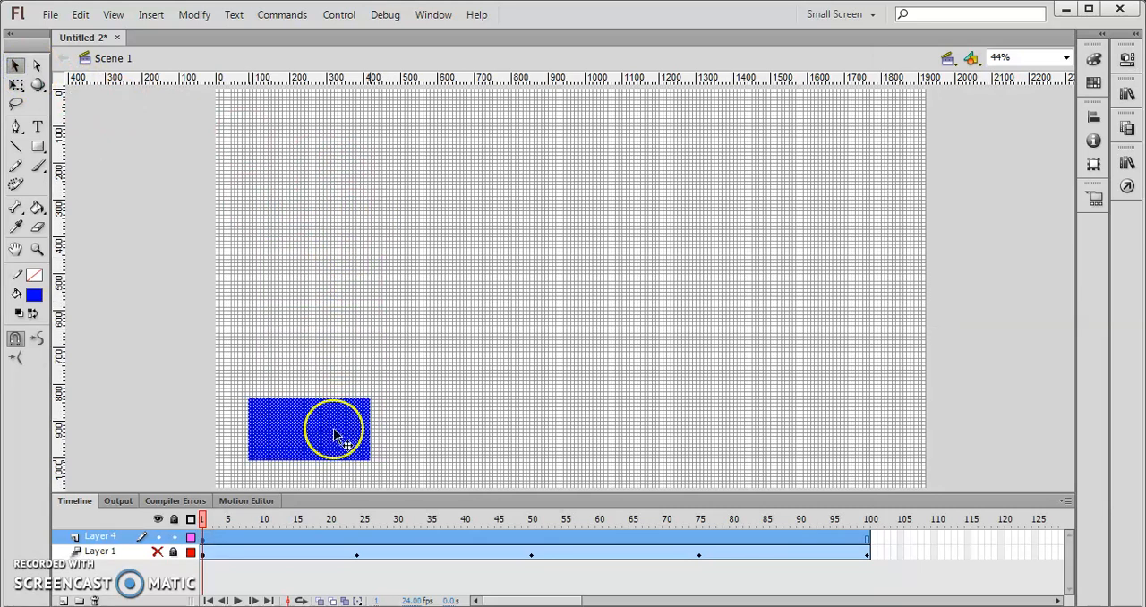
left_click(279, 584)
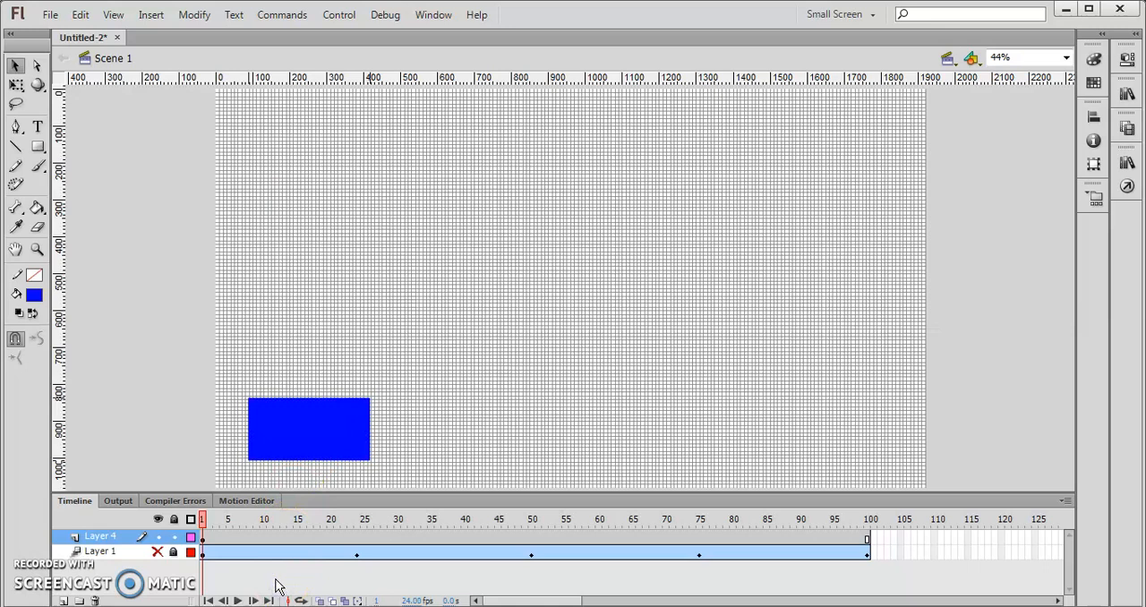
- Insert a keyframe at frame 25 on Layer 4 and move the blue rectangle there to the stage's lower right area
left_click(363, 538)
right_click(363, 538)
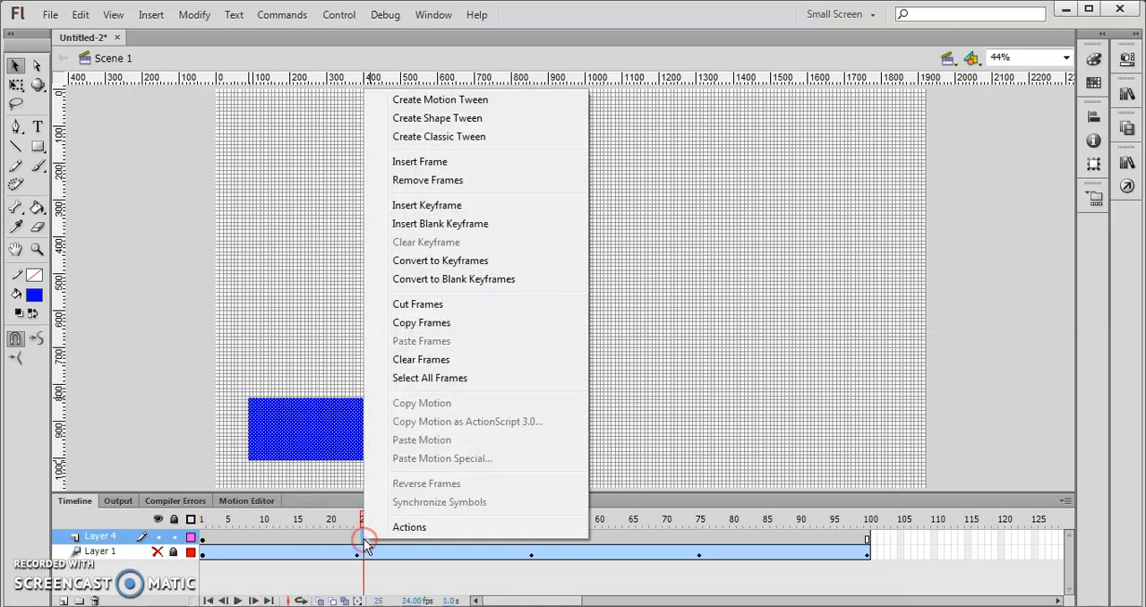
left_click(458, 206)
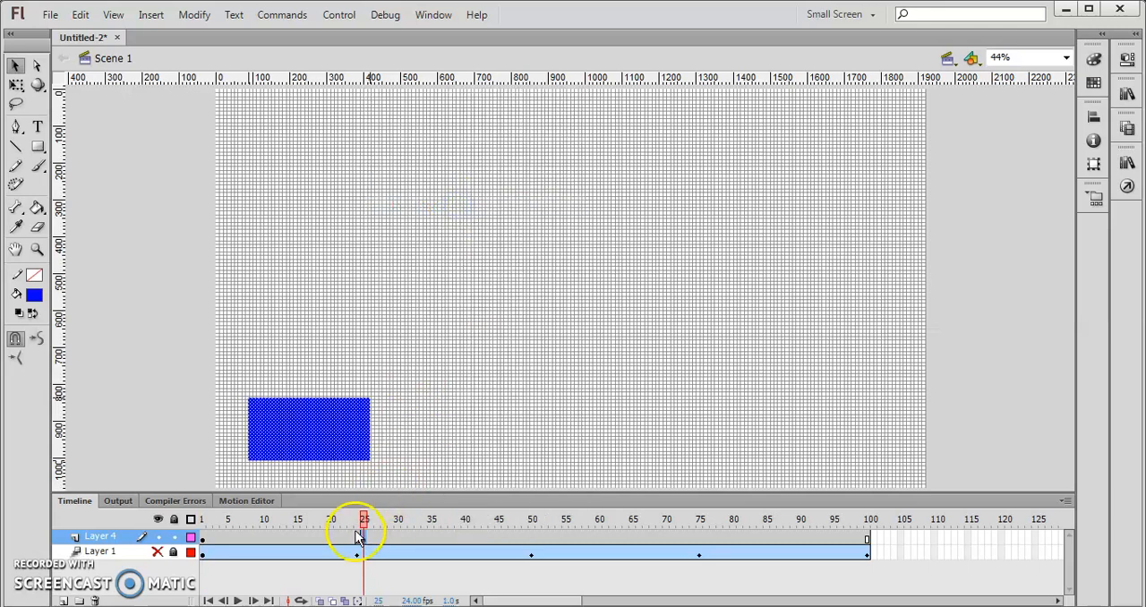
left_click_drag(357, 538, 198, 534)
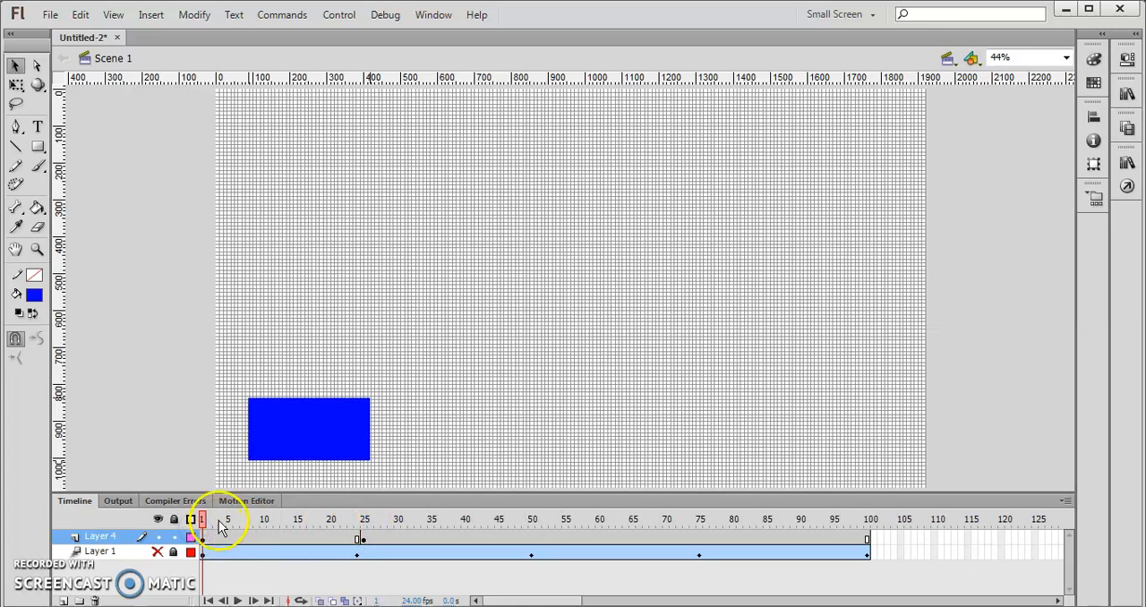
left_click(362, 538)
left_click_drag(338, 445, 853, 430)
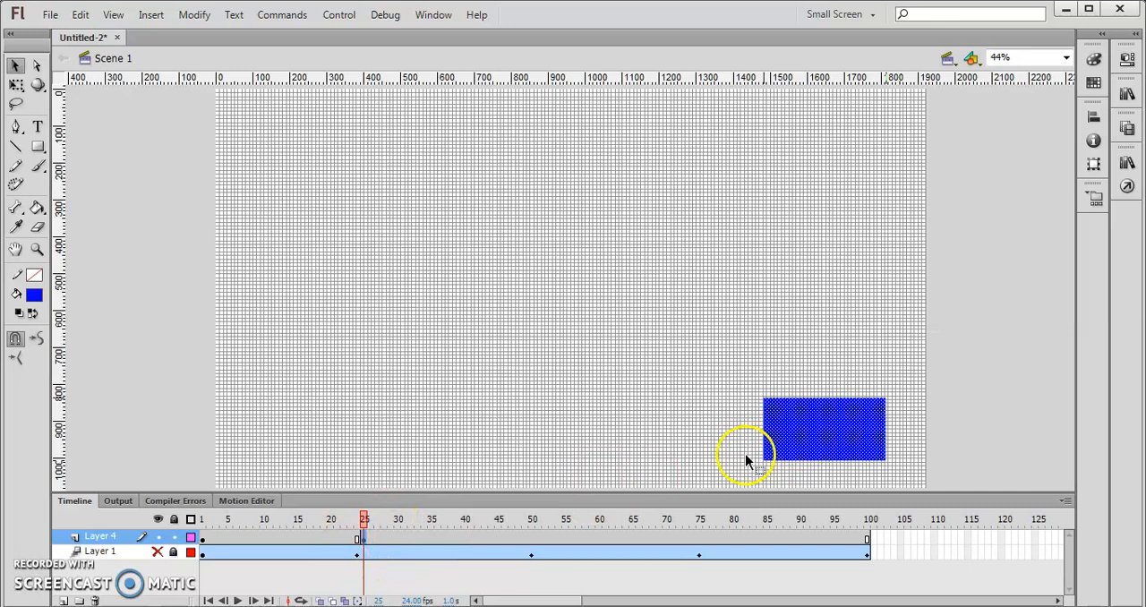
- Create a classic tween between frames 1 and 25 on Layer 4 and play the animation
mouse_move(363, 521)
left_mouse_down()
mouse_move(215, 528)
mouse_move(363, 512)
left_mouse_up()
left_click(204, 520)
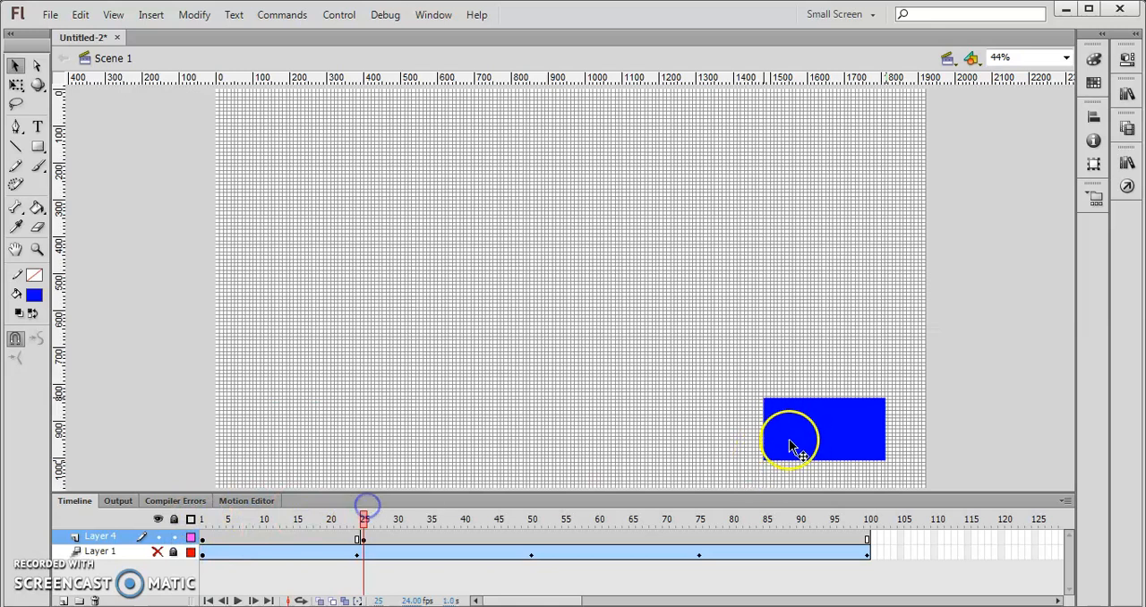
left_click_drag(364, 519, 205, 530)
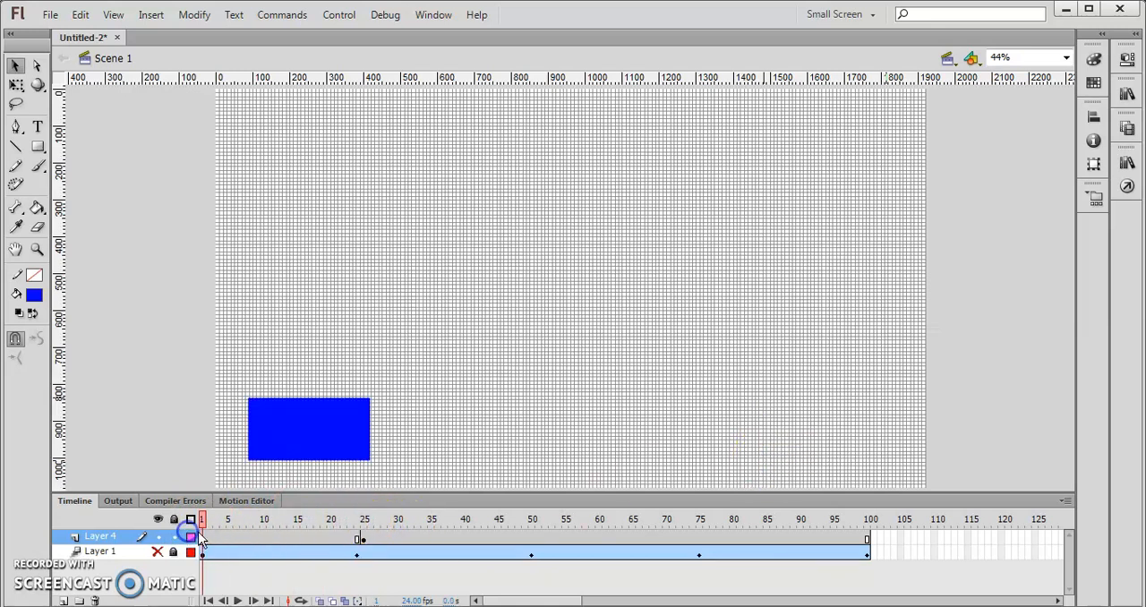
right_click(297, 433)
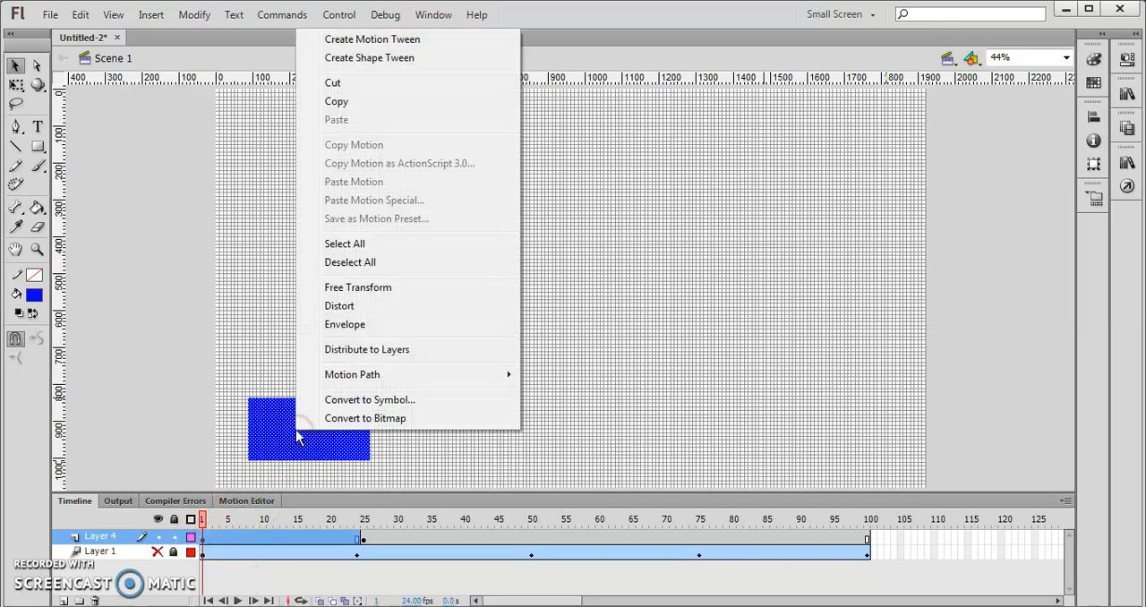
left_click(205, 542)
right_click(213, 539)
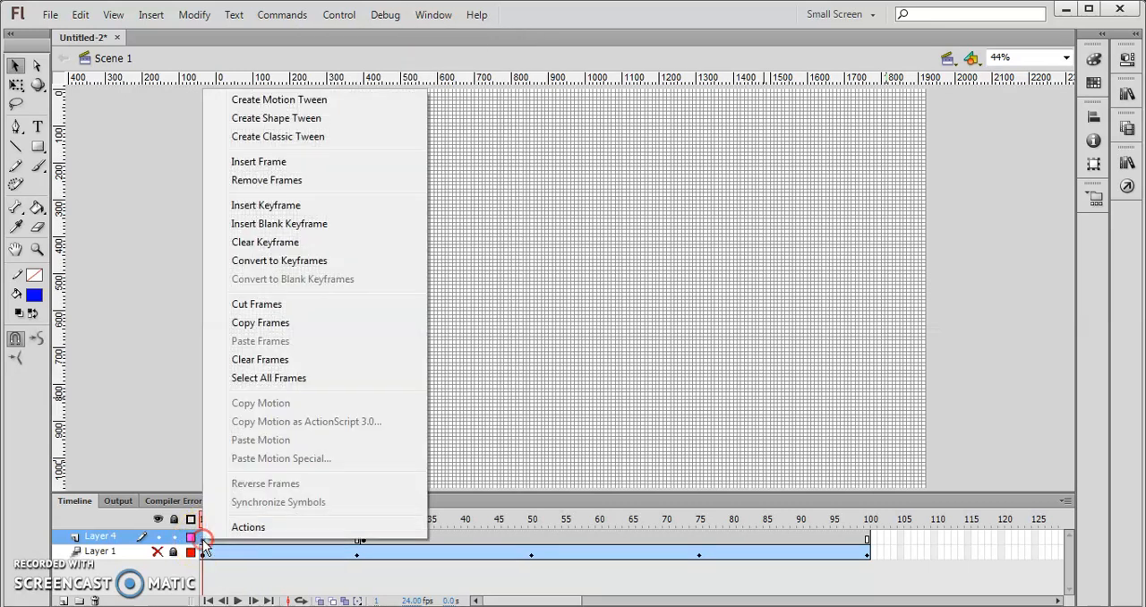
left_click(275, 139)
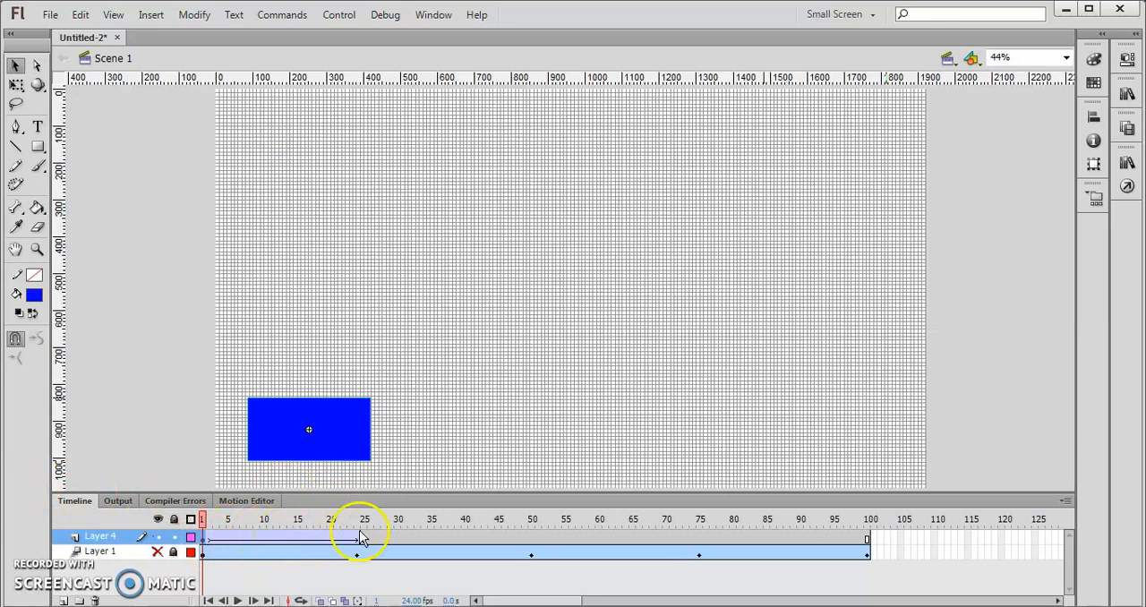
left_click(238, 600)
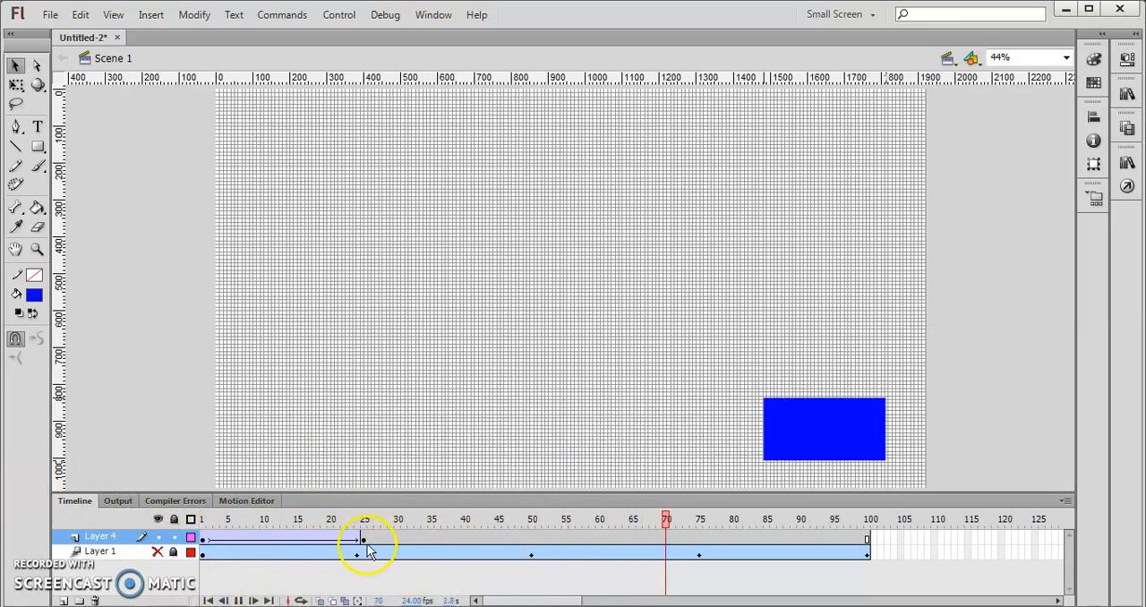
- Insert a keyframe at frame 50 on Layer 4 and move the blue rectangle straight up to the stage's upper right area
right_click(534, 548)
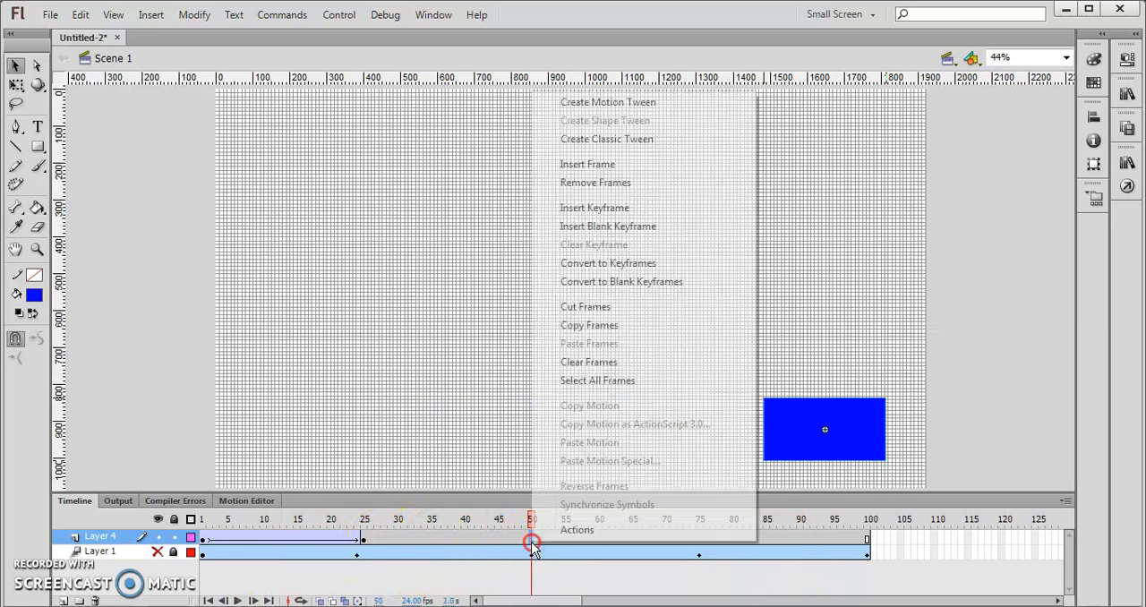
left_click(630, 211)
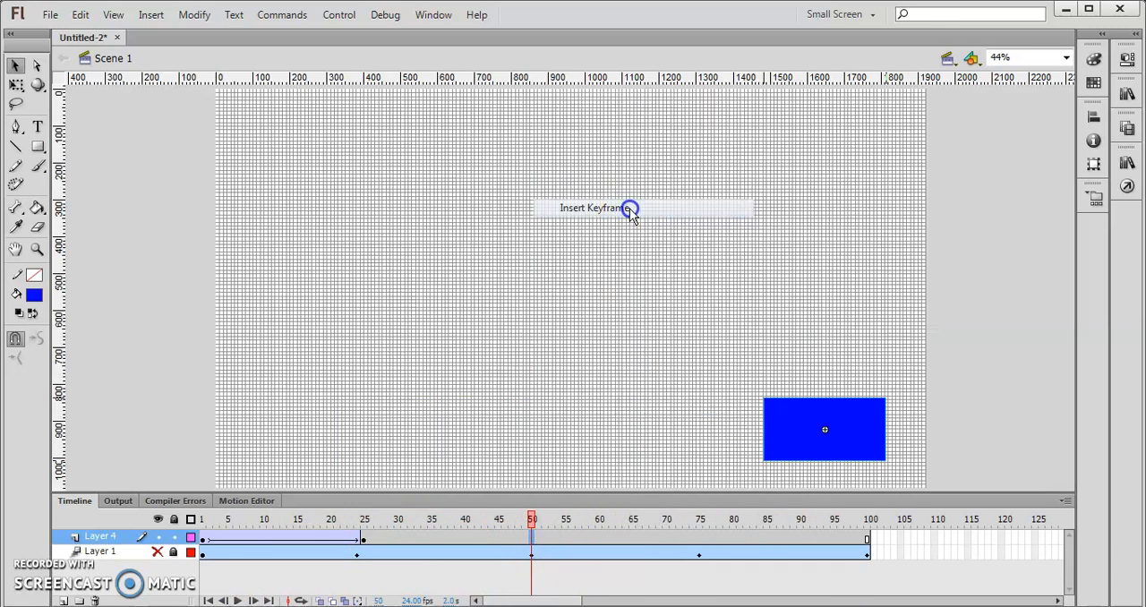
left_click_drag(824, 437, 848, 155)
- Create a classic tween between frames 25 and 50 on Layer 4 and scrub through it to frame 50
left_click(364, 540)
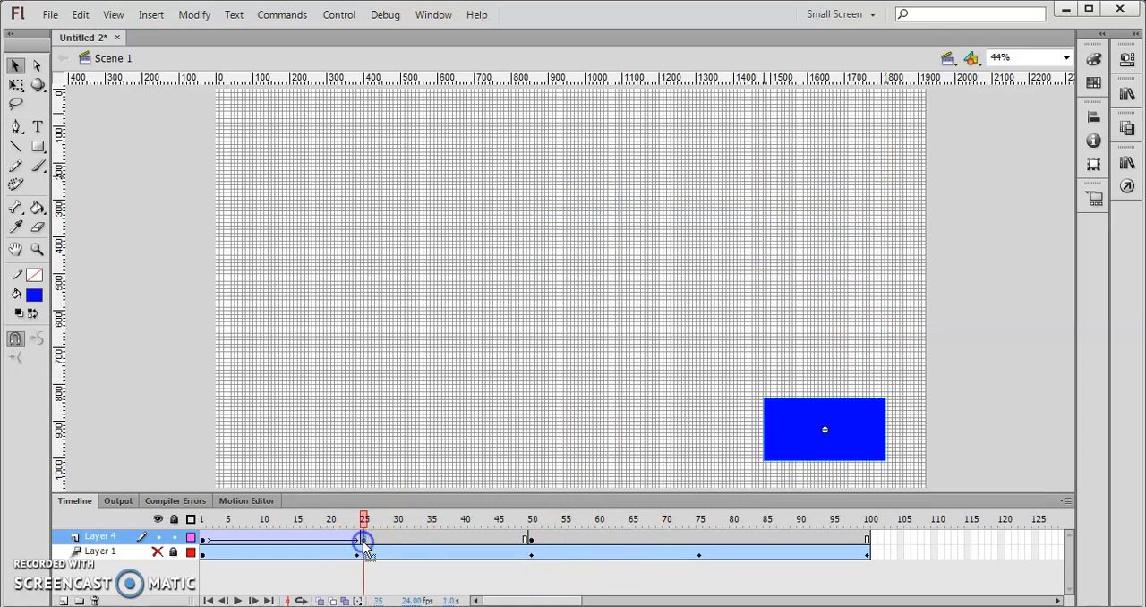
right_click(364, 543)
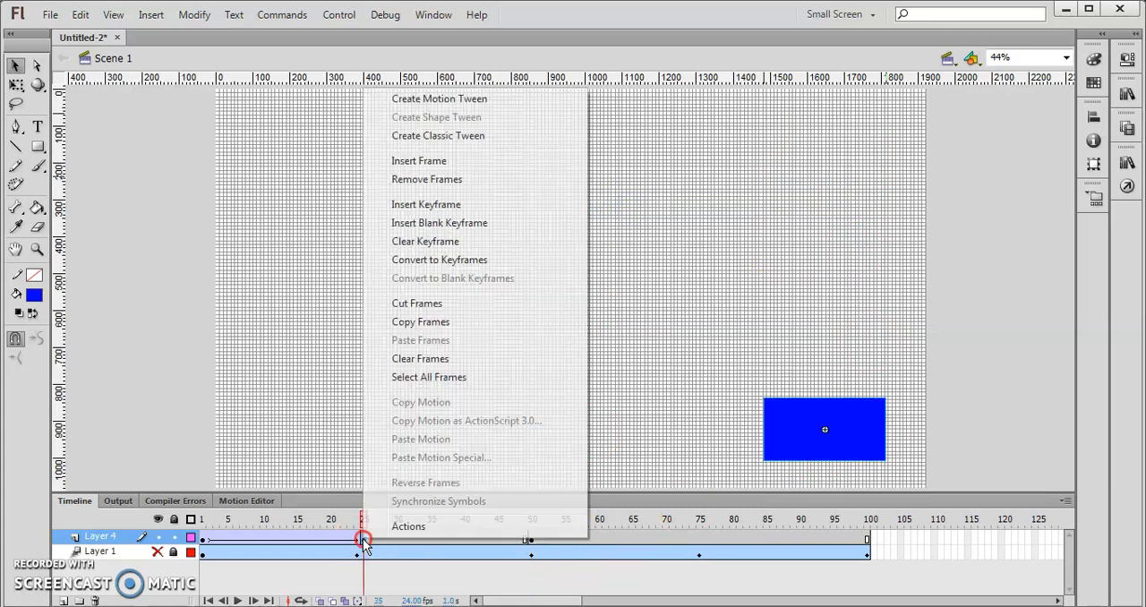
left_click(458, 139)
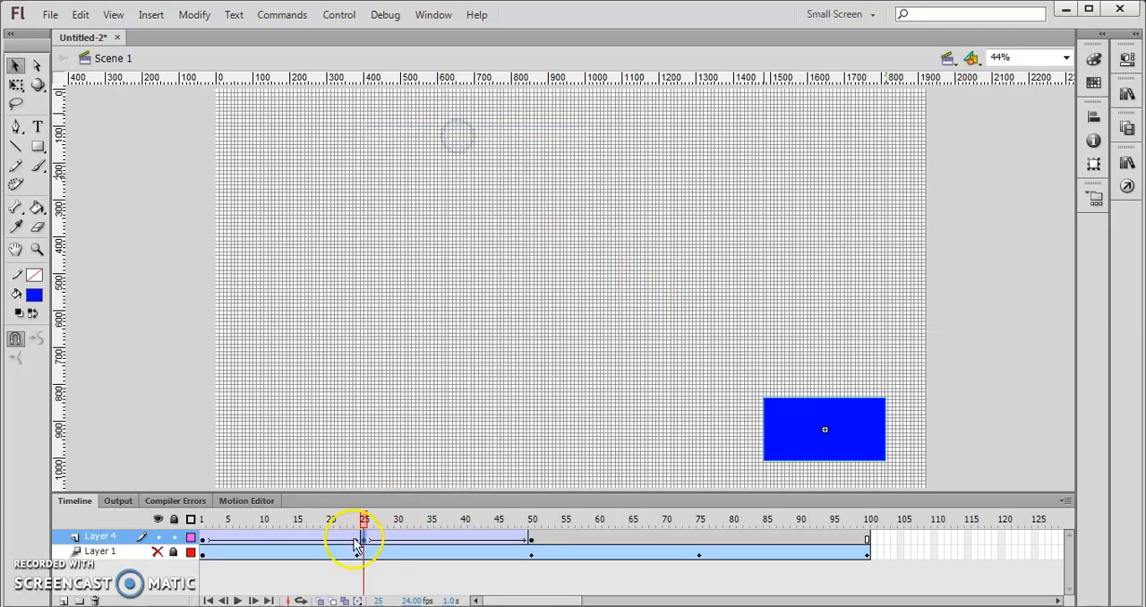
left_click_drag(361, 525, 532, 528)
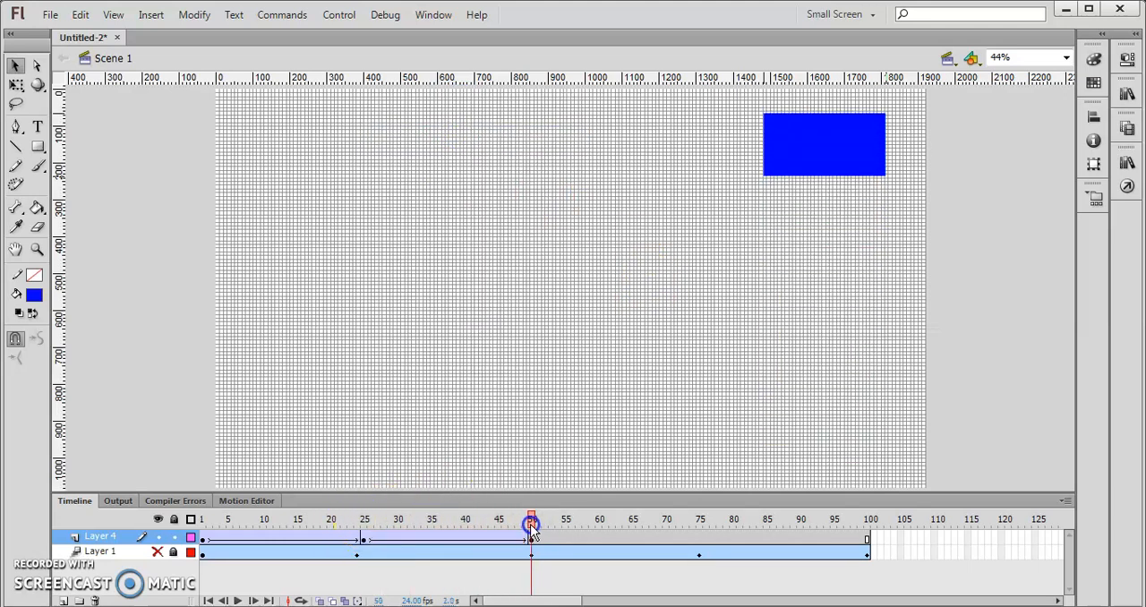
- Insert a keyframe at frame 75 on Layer 4 and create a classic tween between frames 50 and 75
left_click(702, 537)
right_click(698, 536)
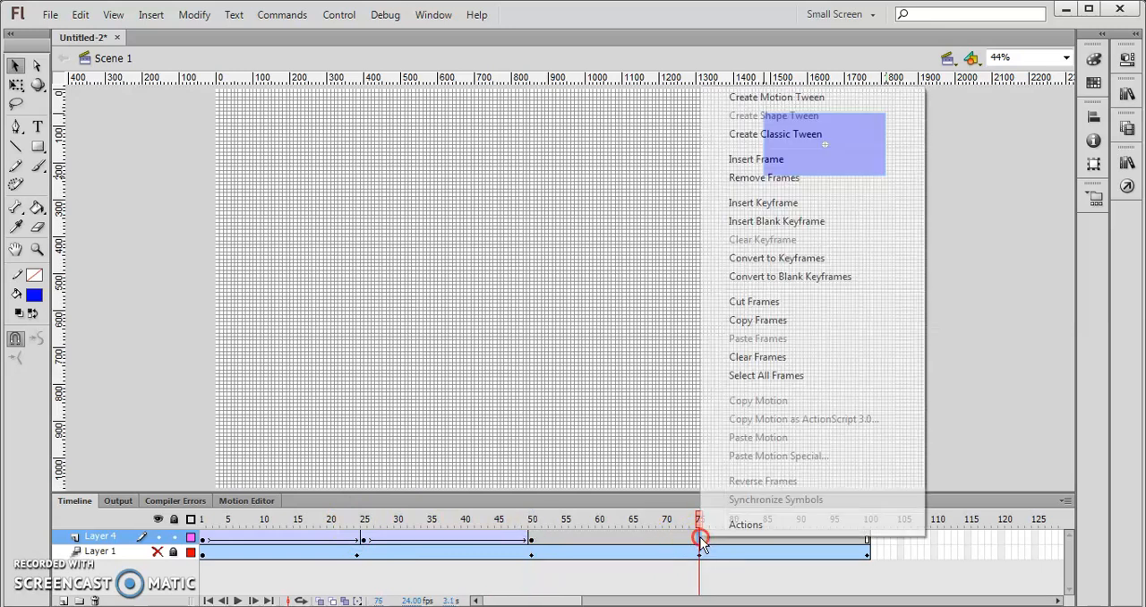
left_click(759, 205)
left_click(531, 540)
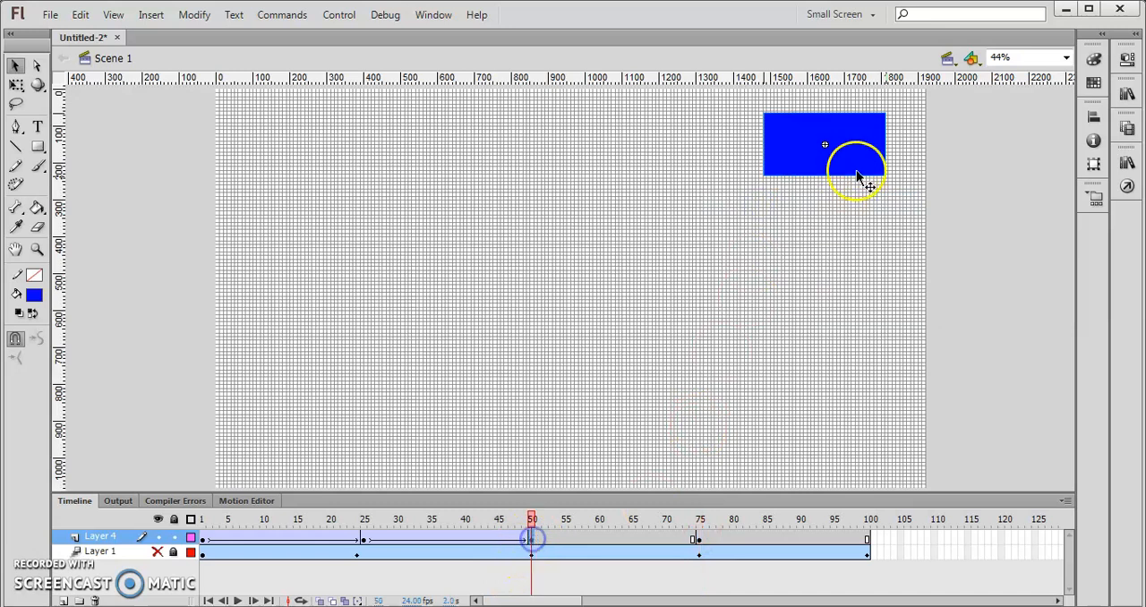
right_click(797, 119)
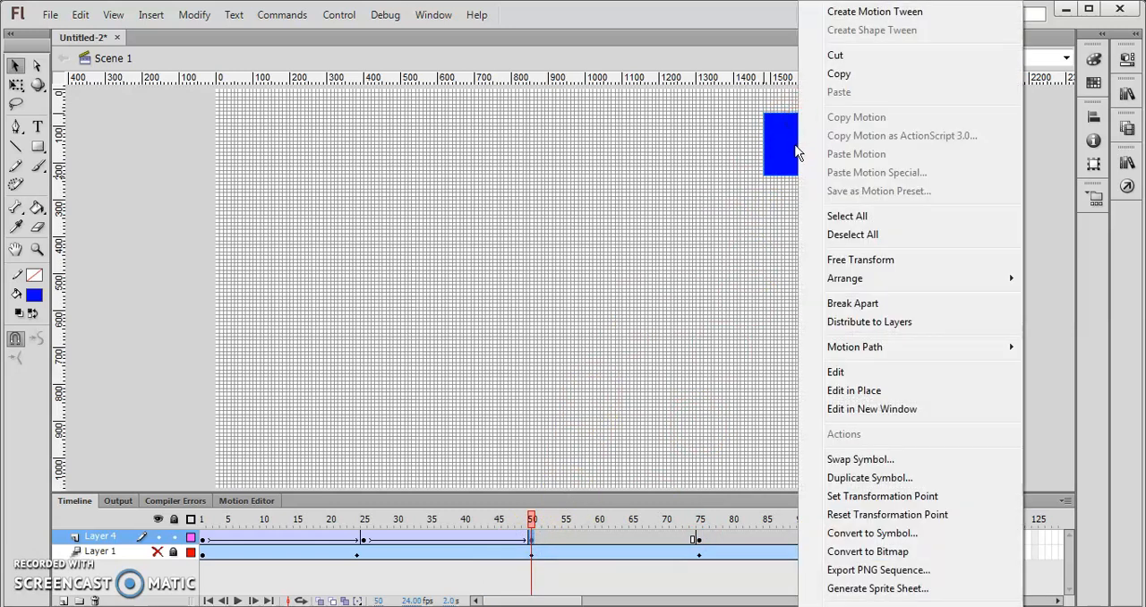
left_click(531, 537)
right_click(532, 537)
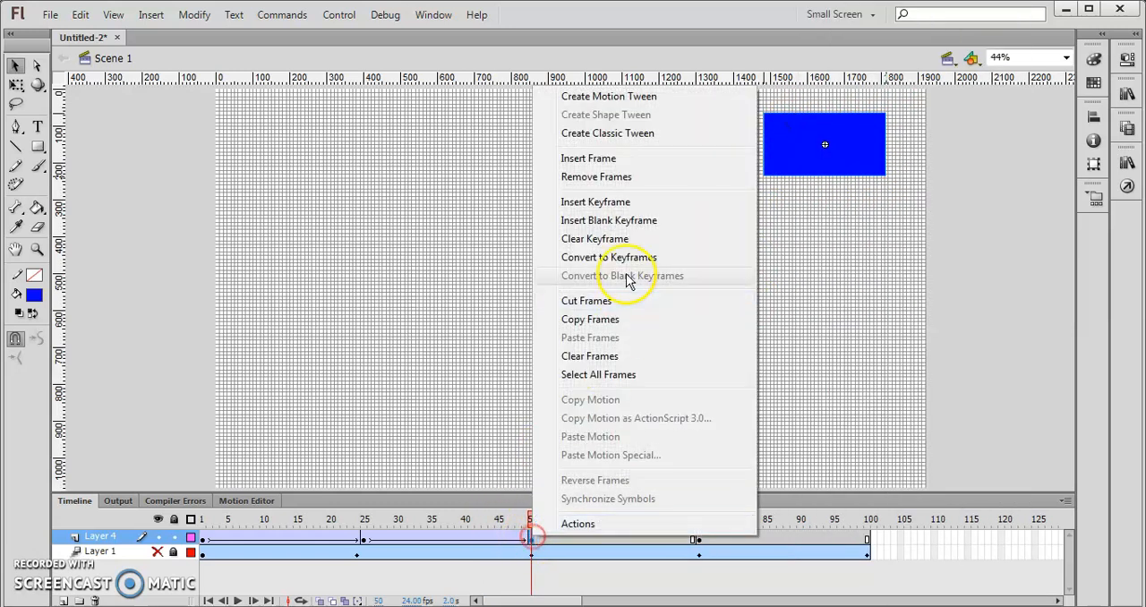
left_click(640, 135)
left_click_drag(530, 522, 696, 523)
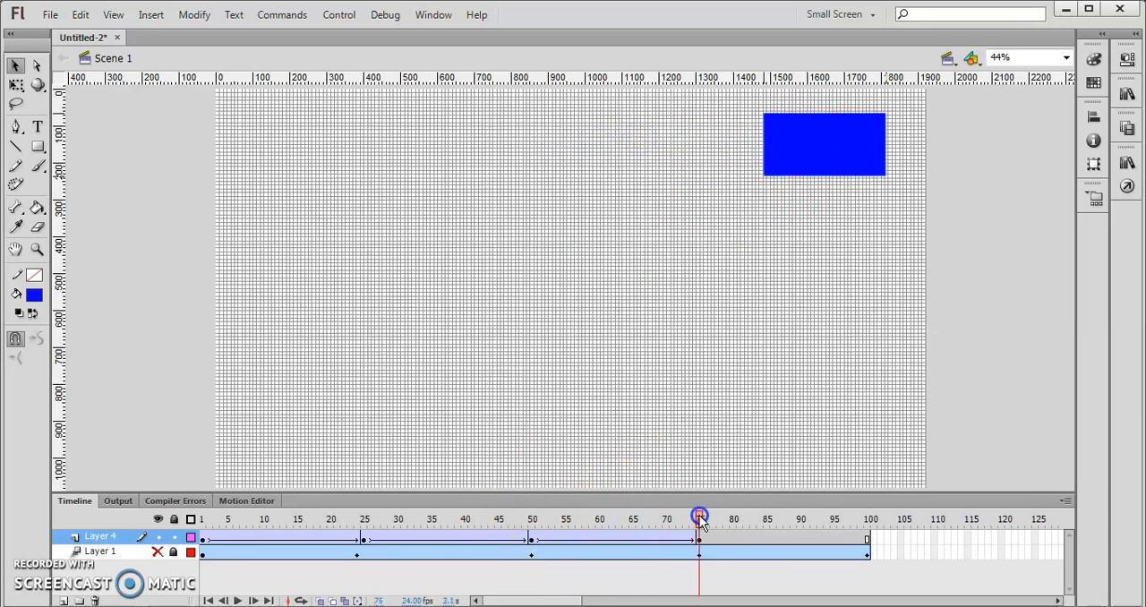
- Move the blue rectangle at the frame 75 keyframe across to the stage's upper left area
left_click(698, 537)
left_click_drag(697, 525, 537, 510)
left_click_drag(705, 492, 702, 528)
left_click_drag(817, 162, 292, 154)
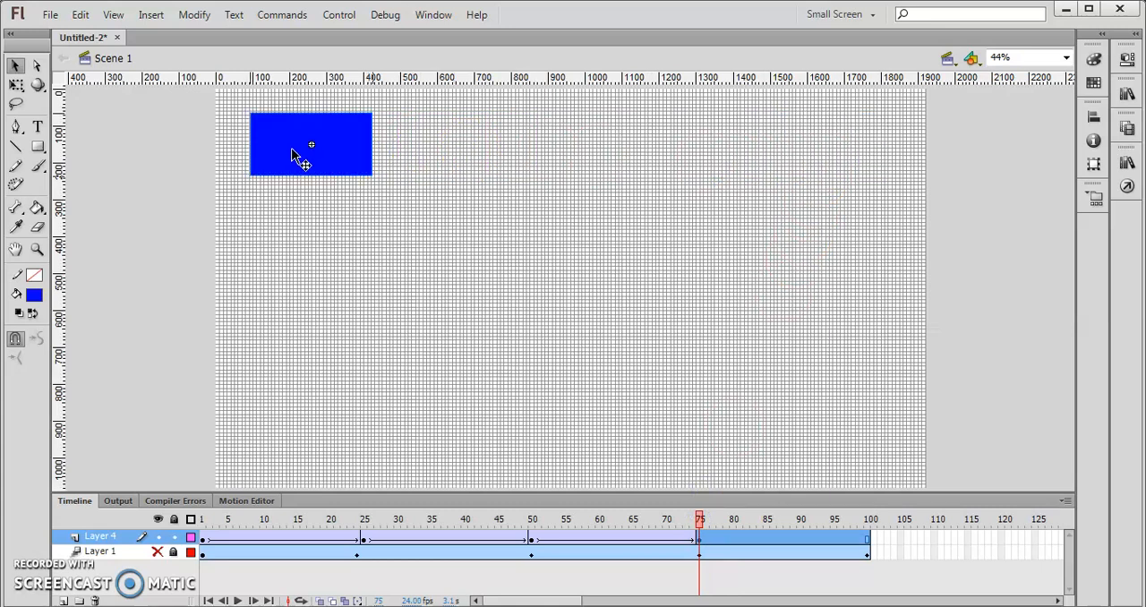
- Apply a classic tween to the Layer 4 frames from 75 to 100
left_click(869, 537)
right_click(870, 537)
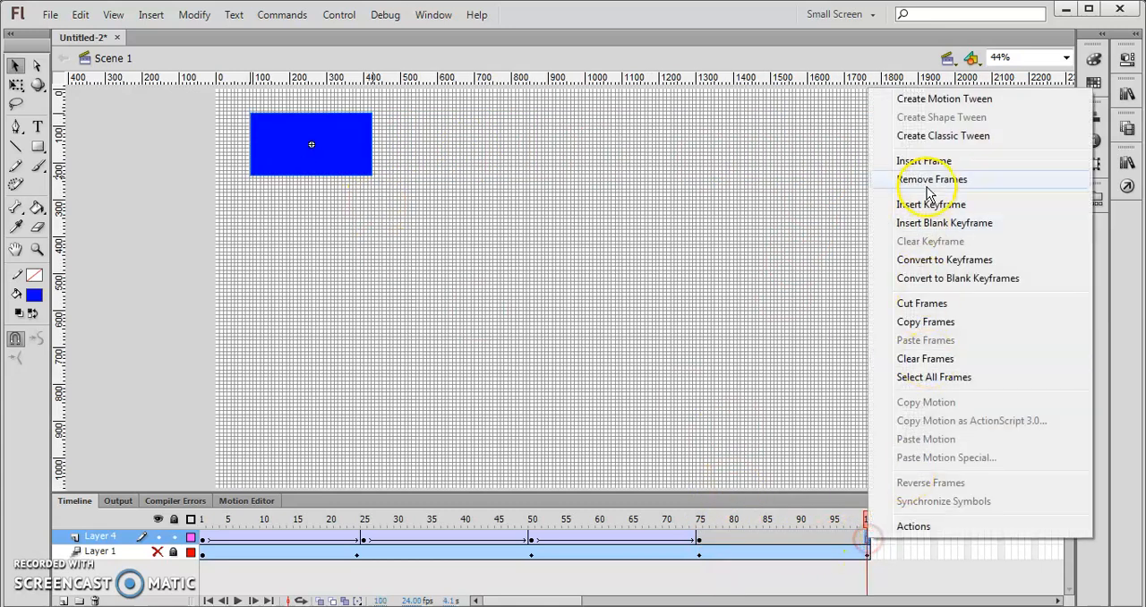
left_click(931, 139)
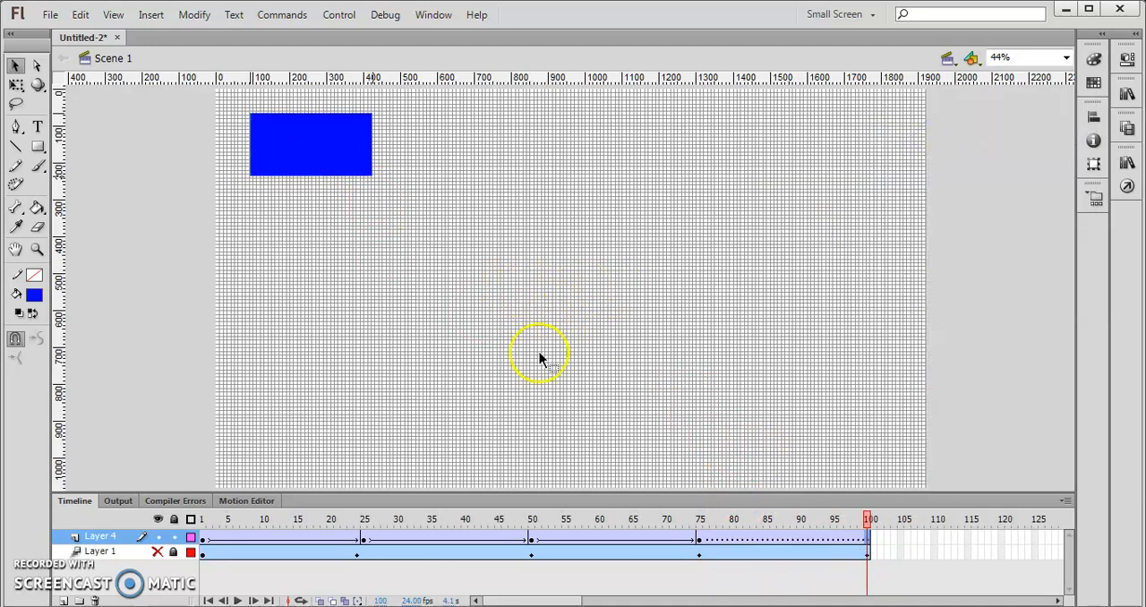
- Insert a keyframe at frame 100, move the blue rectangle down to the stage's lower left area, and play the animation from frame 1
right_click(871, 548)
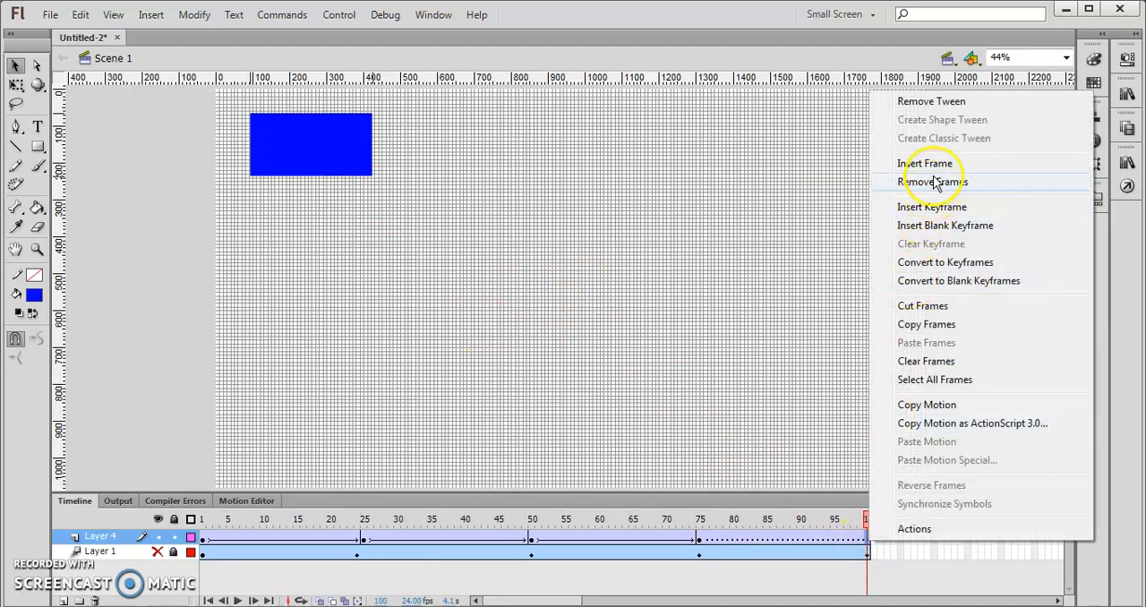
left_click(937, 209)
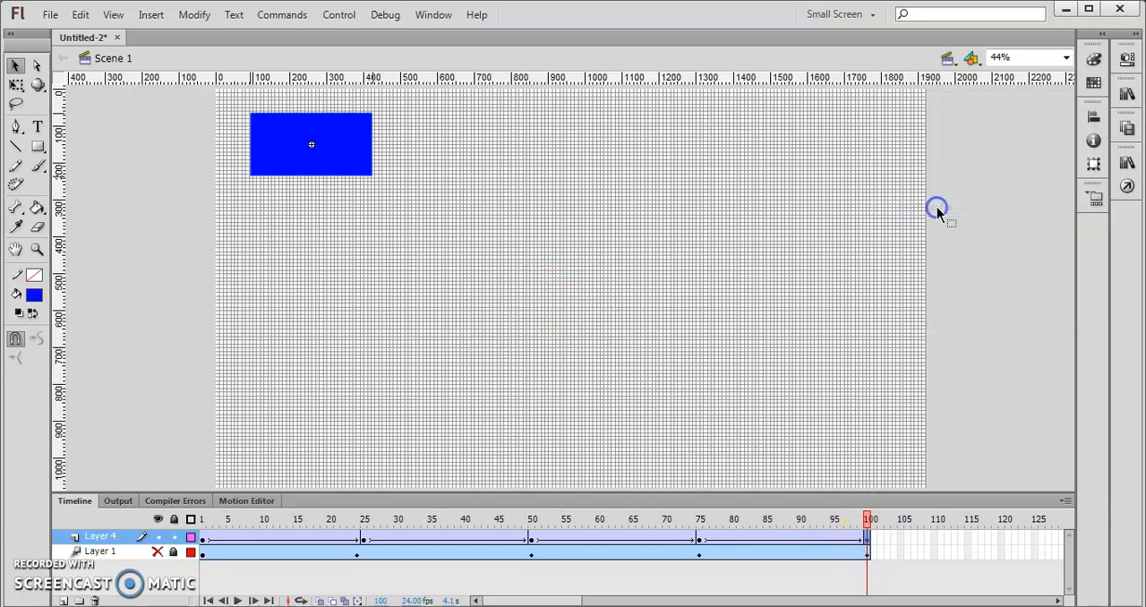
left_click_drag(347, 148, 347, 438)
left_click_drag(865, 519, 175, 524)
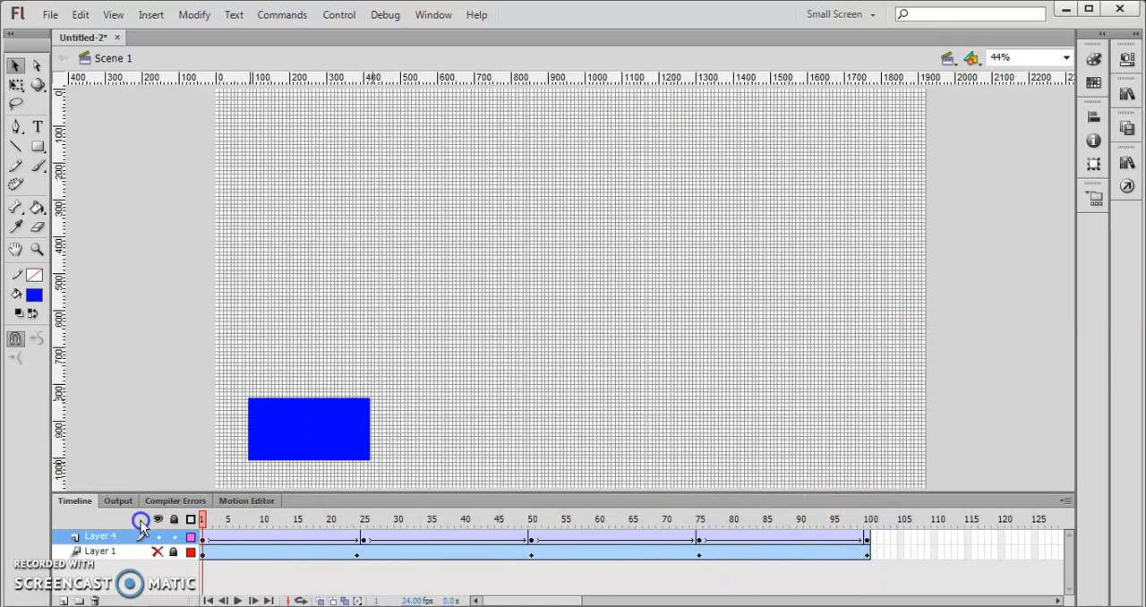
left_click(237, 601)
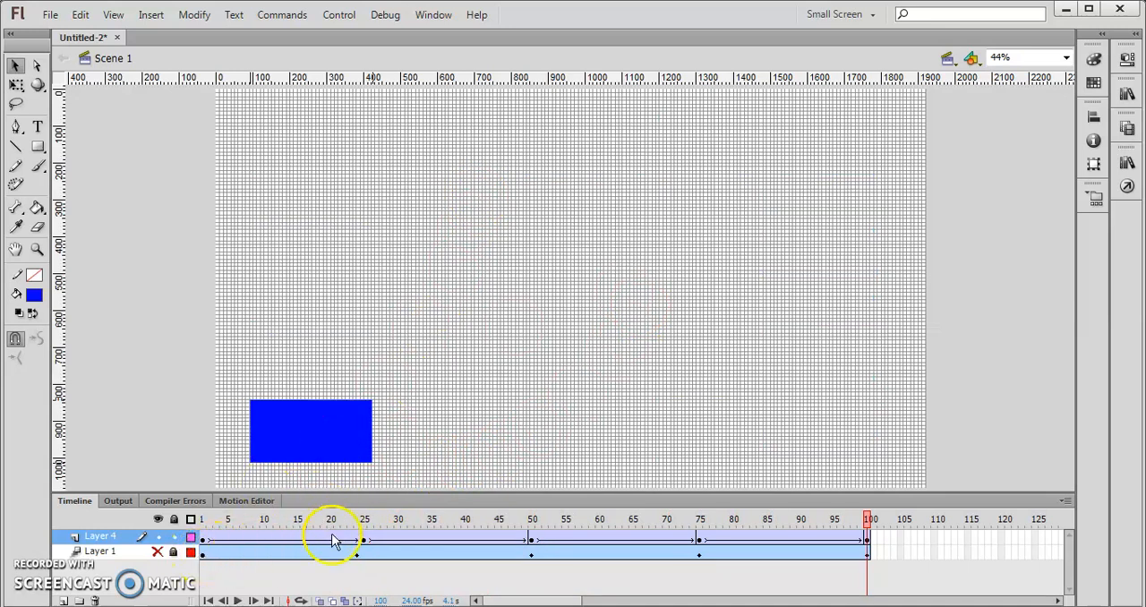
- Open the document's library and delete Symbol 1 from it
left_click(327, 443)
left_click(266, 423)
left_click(313, 441)
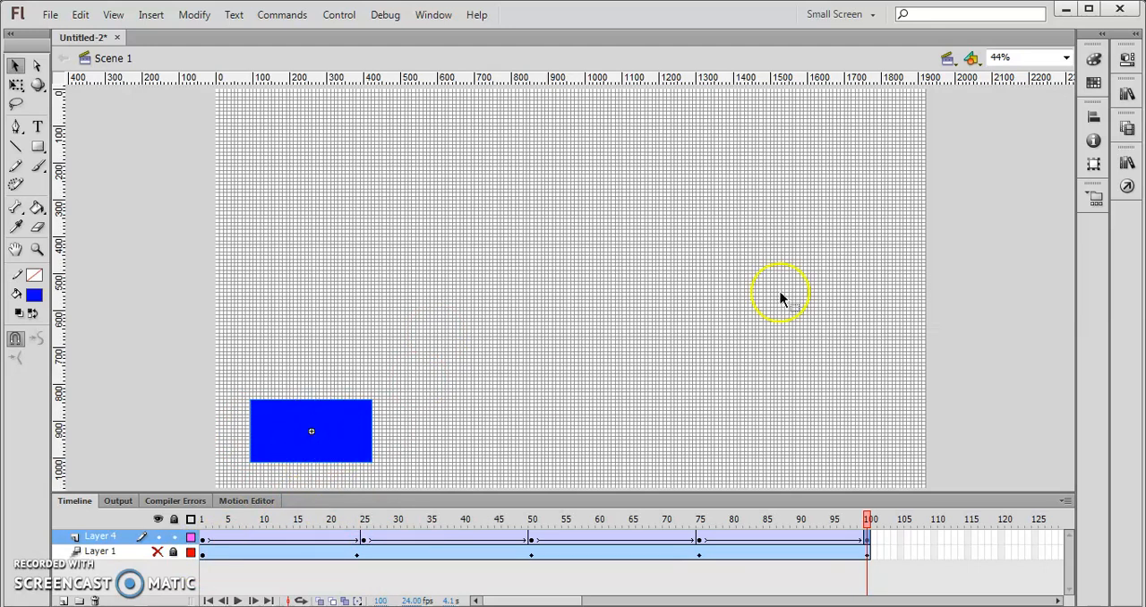
left_click(1128, 95)
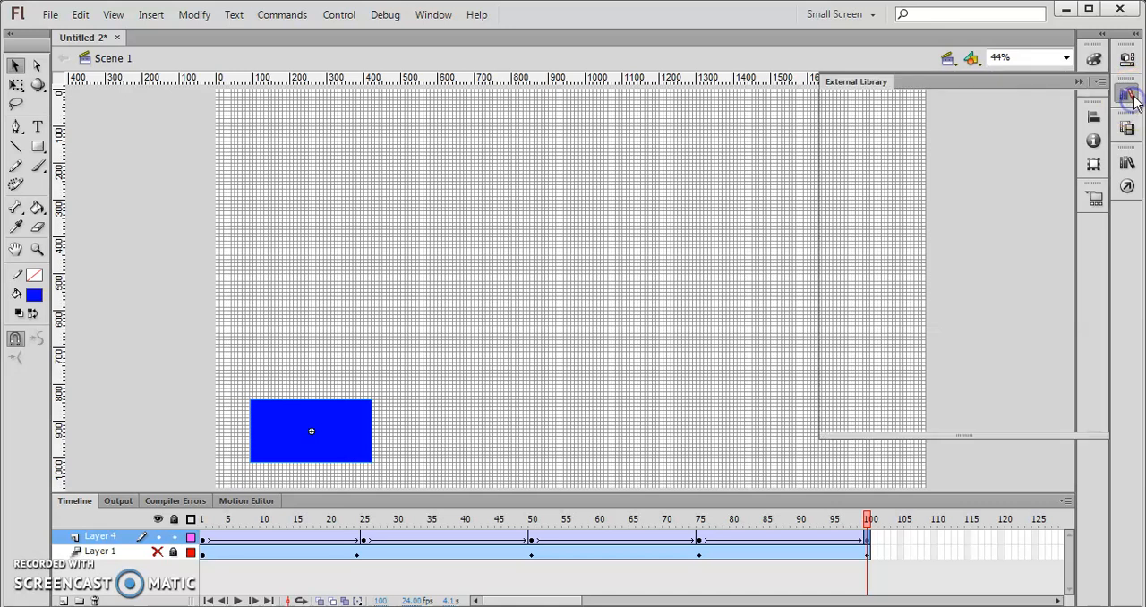
left_click(1128, 95)
left_click(1127, 58)
left_click(1127, 58)
left_click(1129, 164)
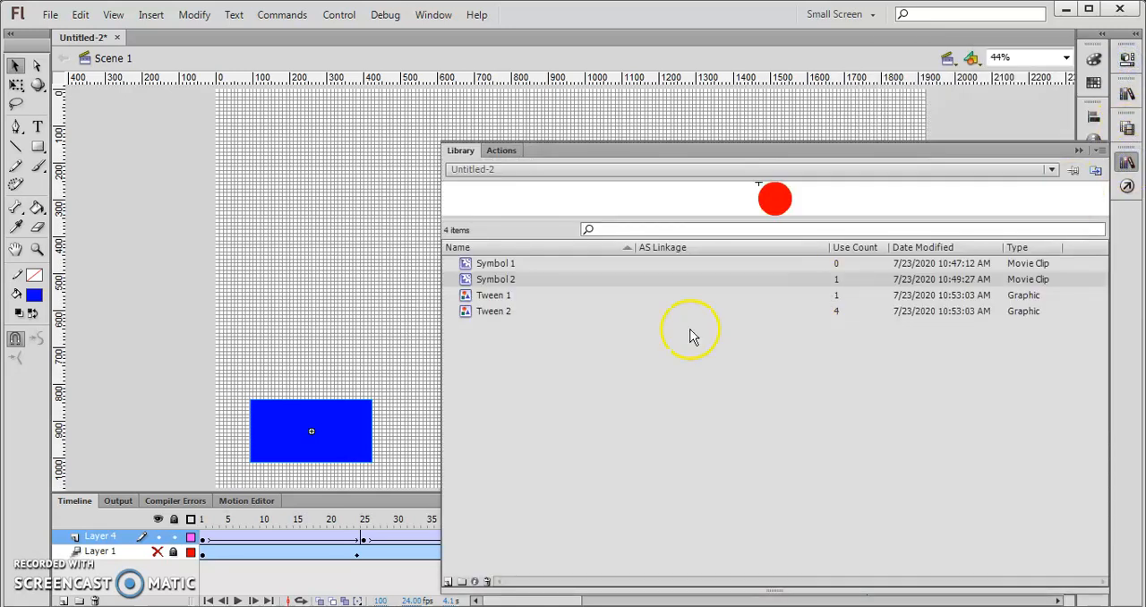
left_click(519, 265)
left_click(519, 276)
left_click(518, 266)
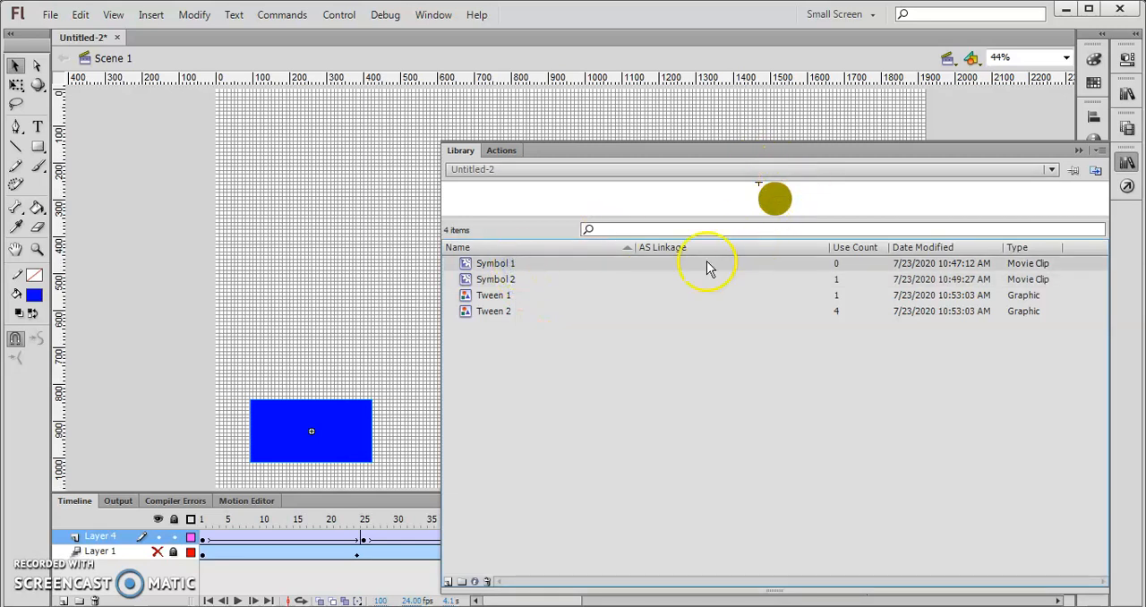
key("Delete")
- Preview Symbol 2, Tween 1 and Tween 2 in the library and close the library
left_click(499, 263)
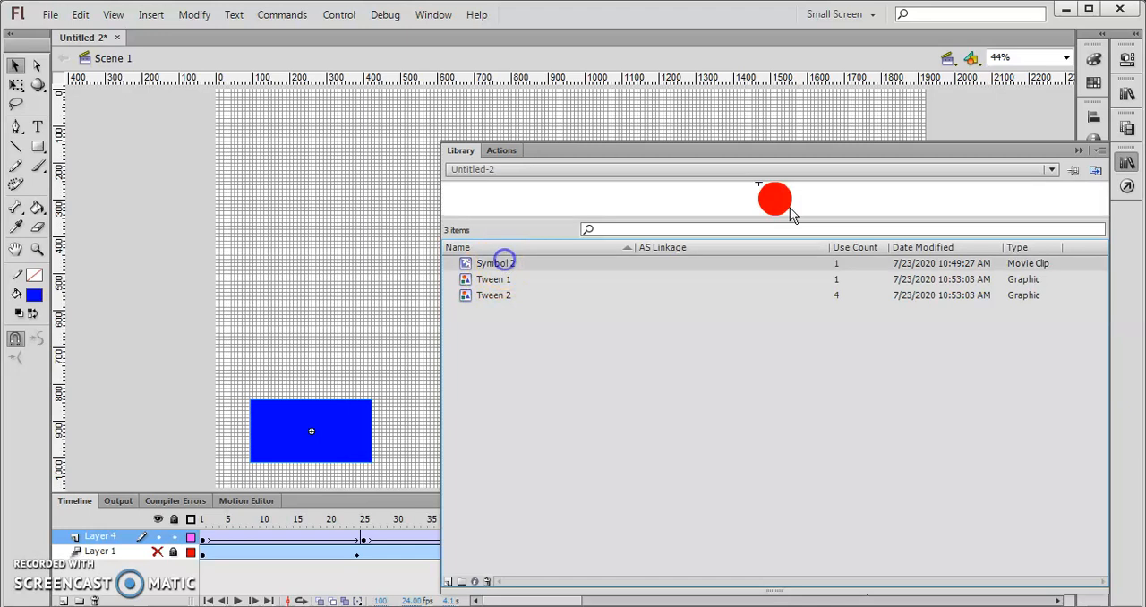
left_click(779, 204)
left_click(501, 281)
left_click(500, 294)
left_click(499, 281)
left_click(499, 297)
left_click(500, 280)
left_click(502, 296)
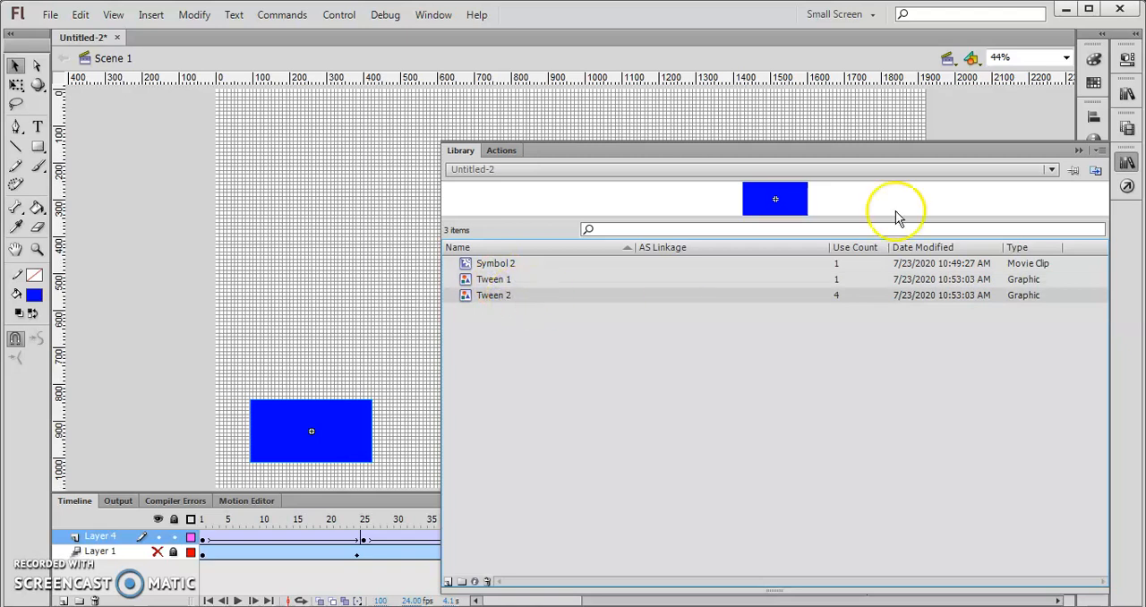
left_click(1079, 149)
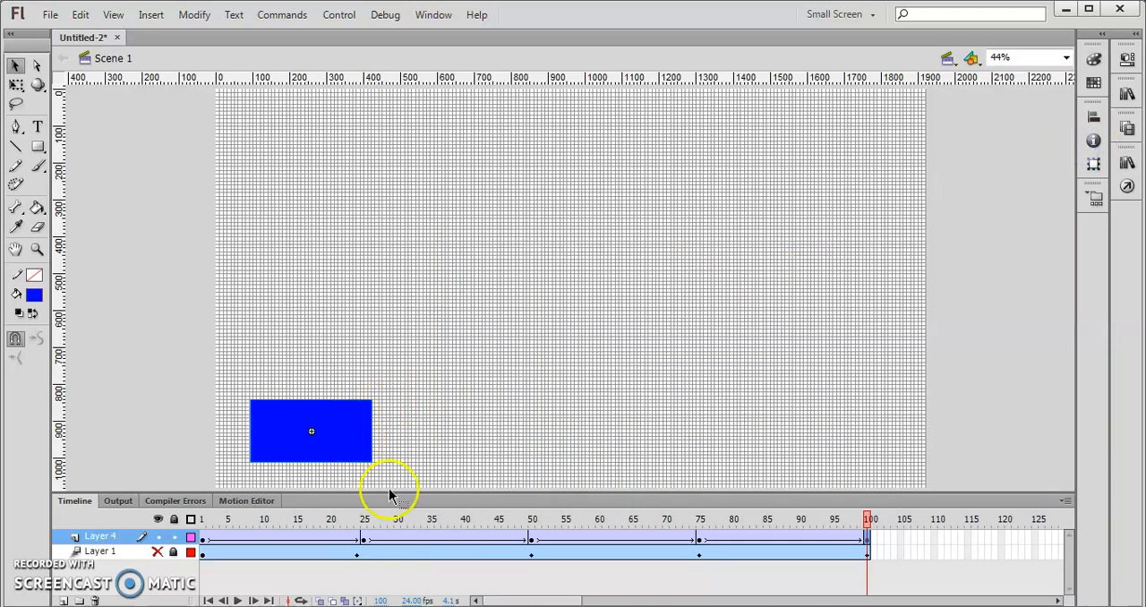
- Review the blue rectangle's position at each Layer 4 keyframe, from frame 1 through 25, 50, 75 and 100
left_click(202, 541)
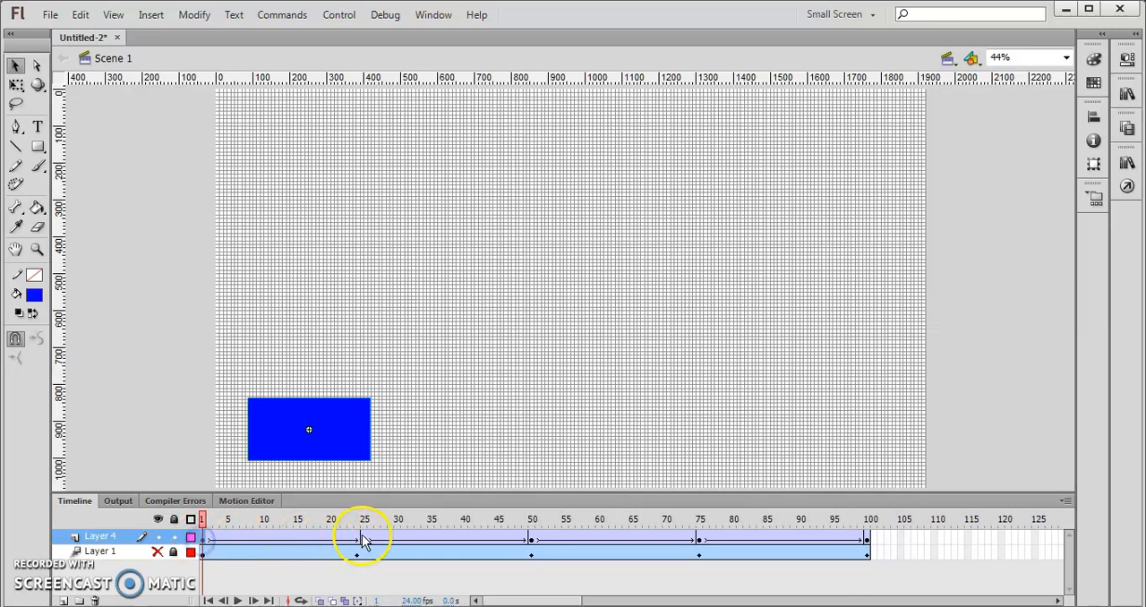
left_click(361, 542)
left_click(532, 541)
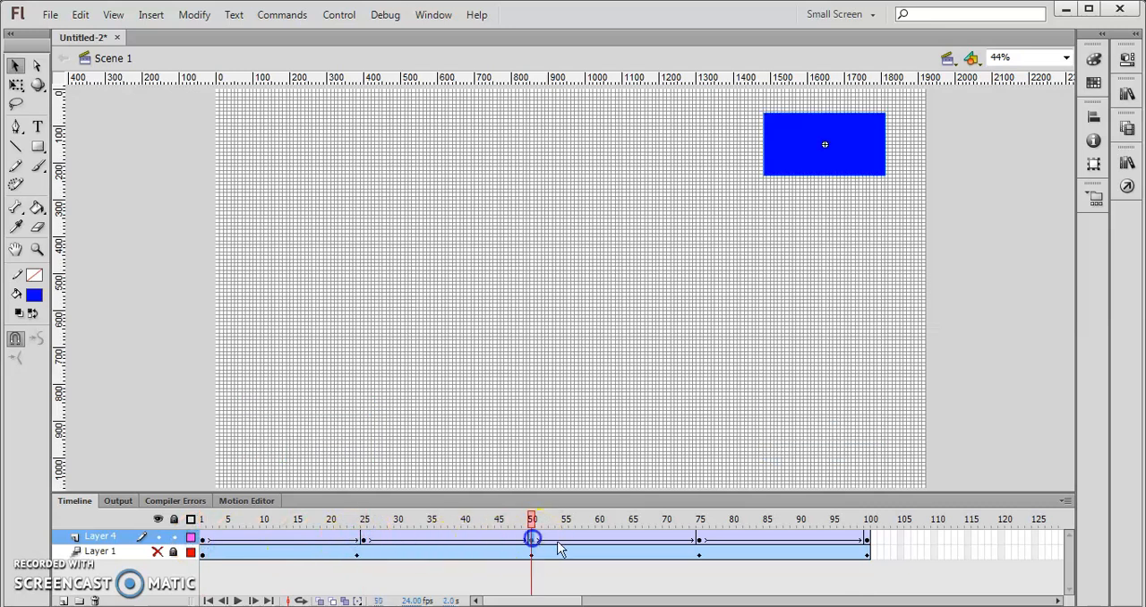
left_click(699, 541)
left_click(866, 541)
left_click_drag(867, 517, 911, 467)
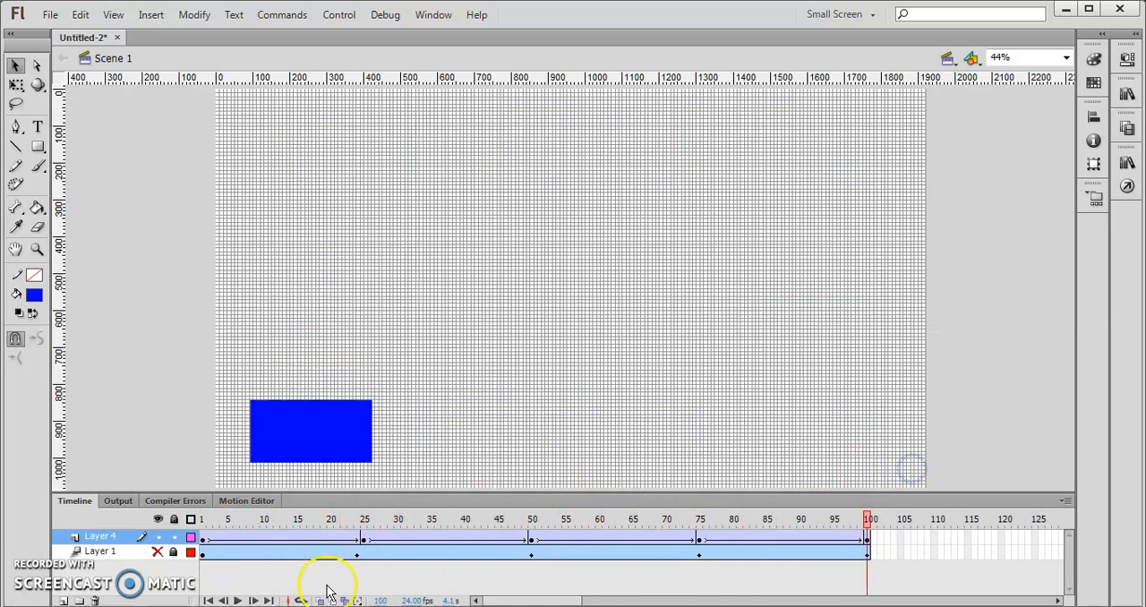
- Hide and lock Layer 4
left_click(158, 536)
left_click(94, 536)
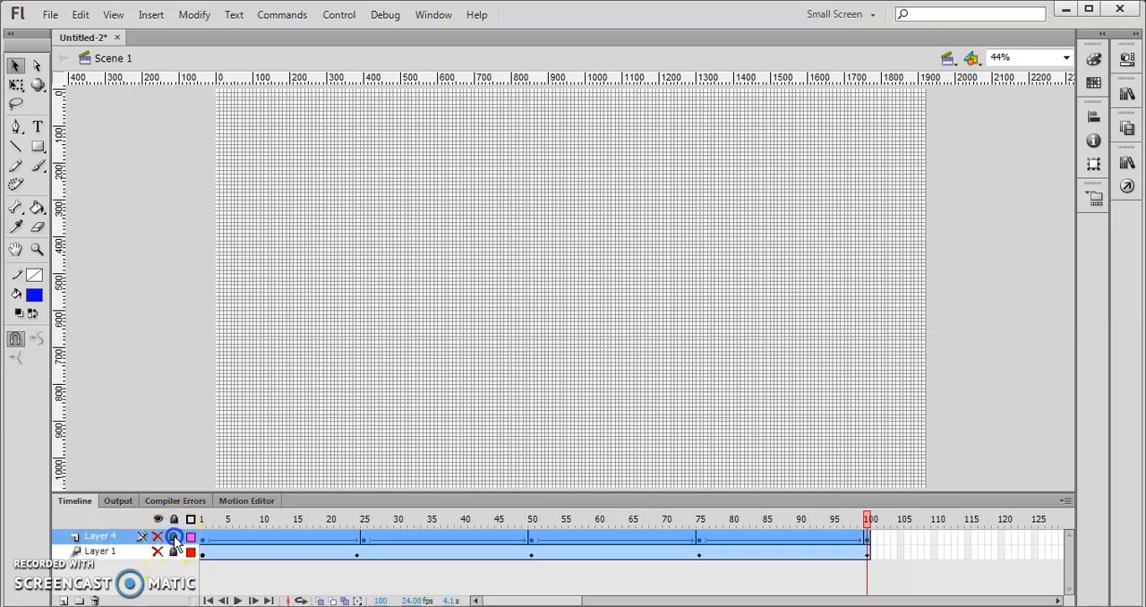
left_click(156, 570)
left_click(191, 538)
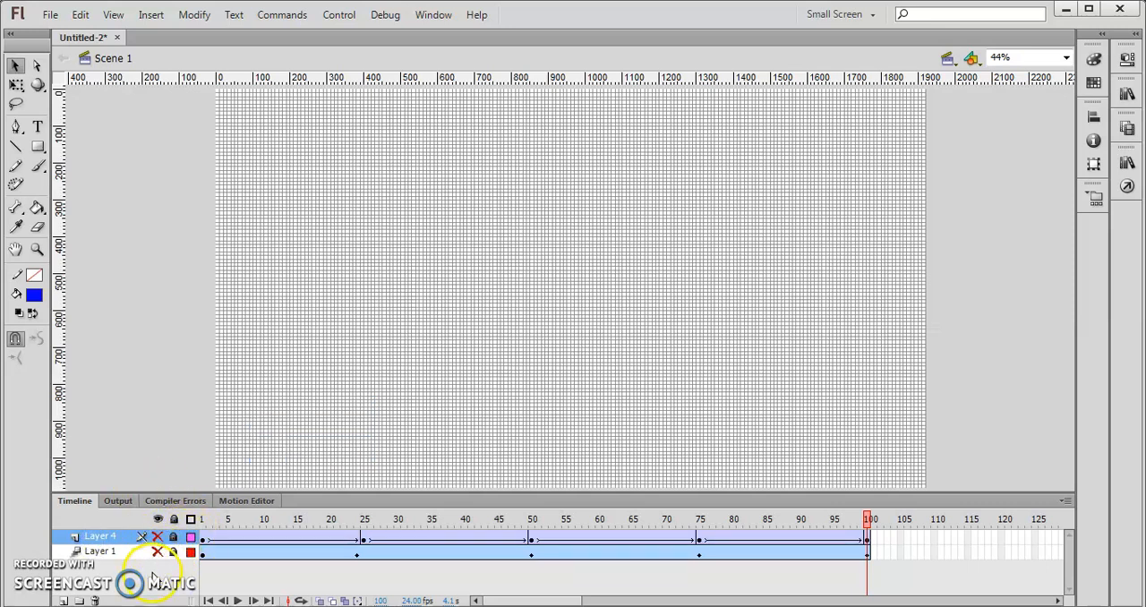
- Add a new layer above Layer 4 and draw a blue rectangle about 340 by 270 px on frame 1, in the stage's upper left area
left_click(64, 600)
left_click(204, 536)
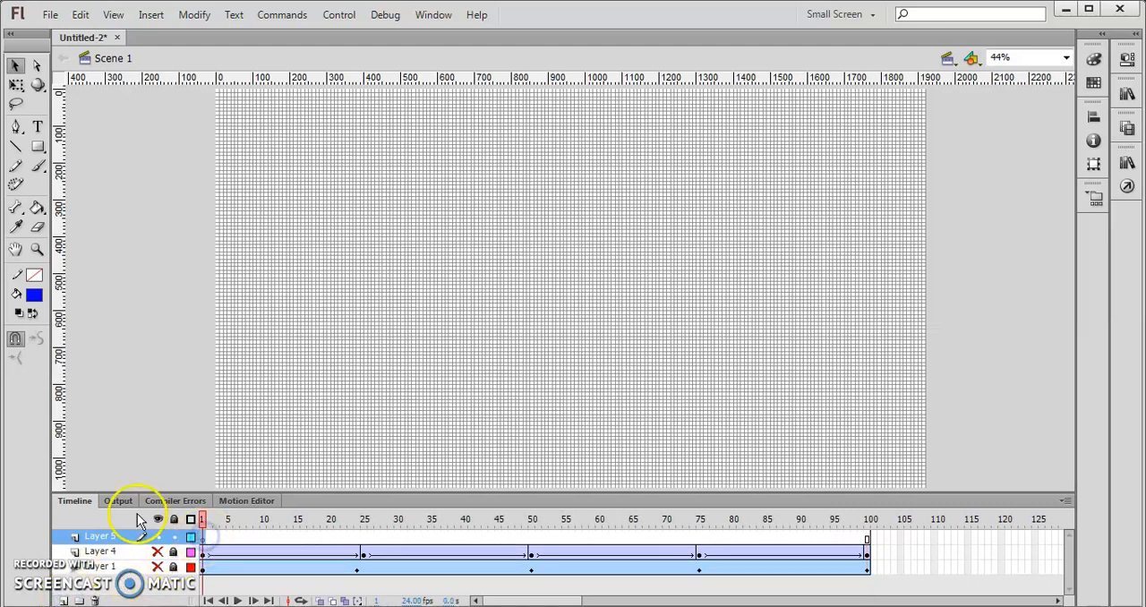
left_click(38, 147)
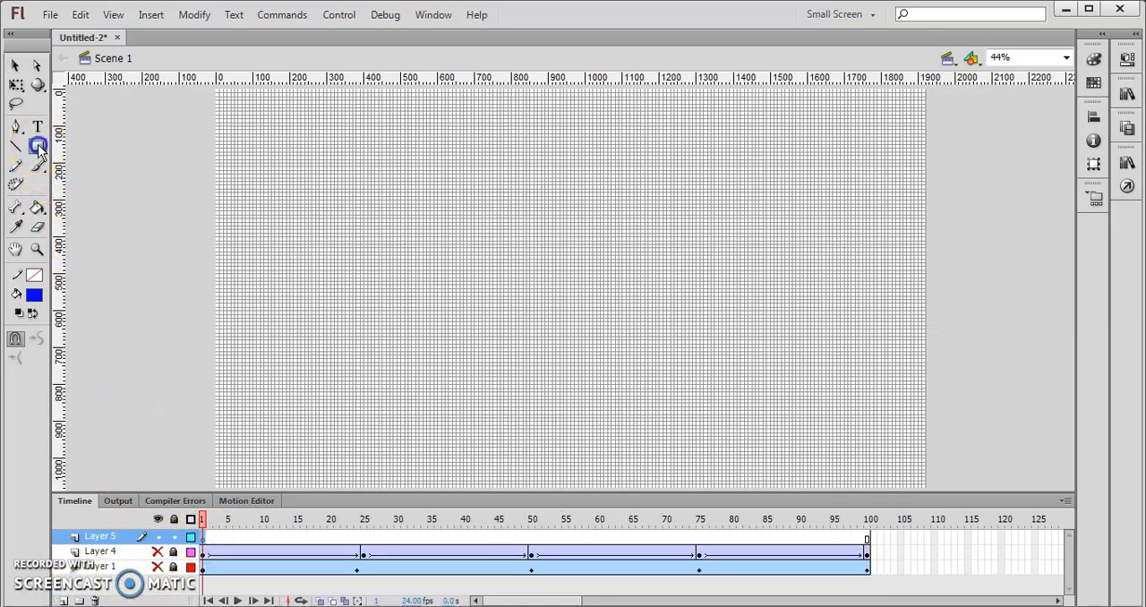
mouse_move(273, 142)
left_mouse_down()
mouse_move(376, 243)
mouse_move(397, 240)
left_mouse_up()
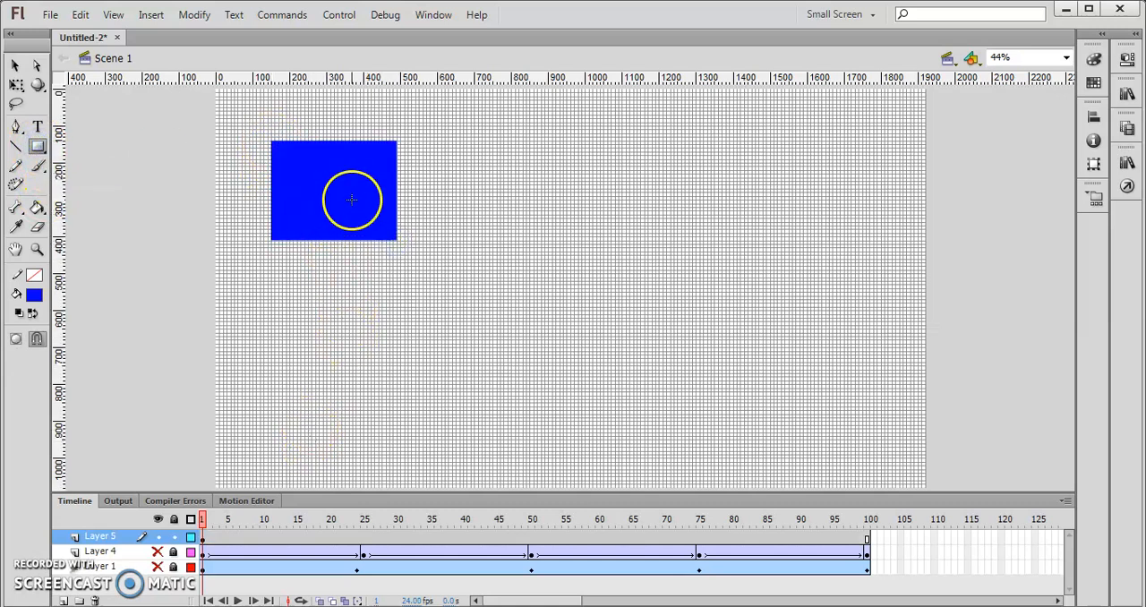
- Insert a keyframe at frame 25 of Layer 5 and delete the blue rectangle from it
right_click(363, 539)
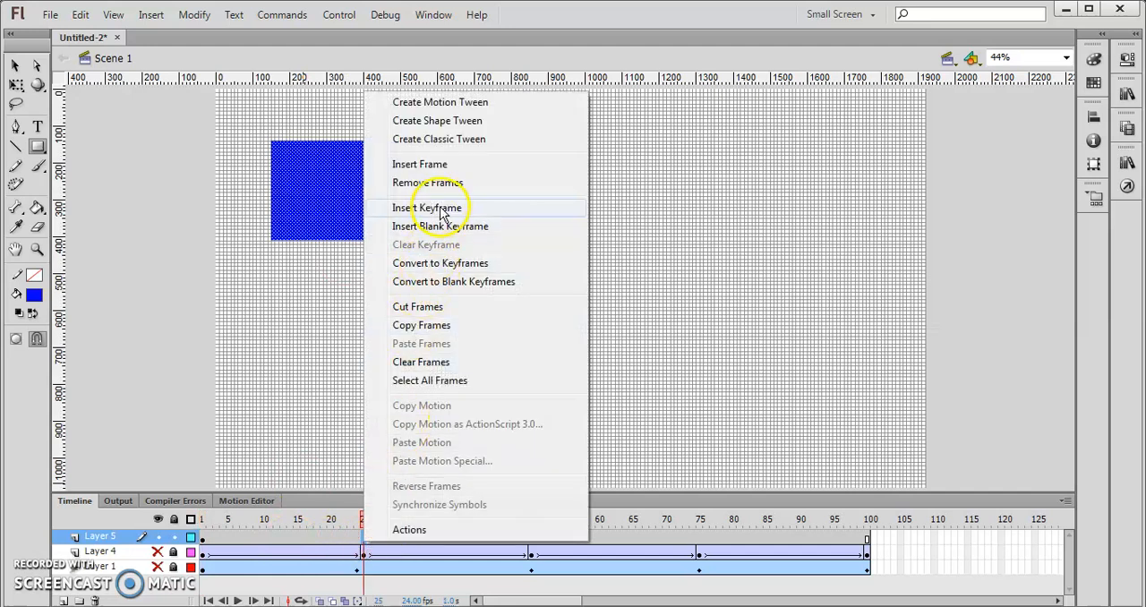
left_click(441, 211)
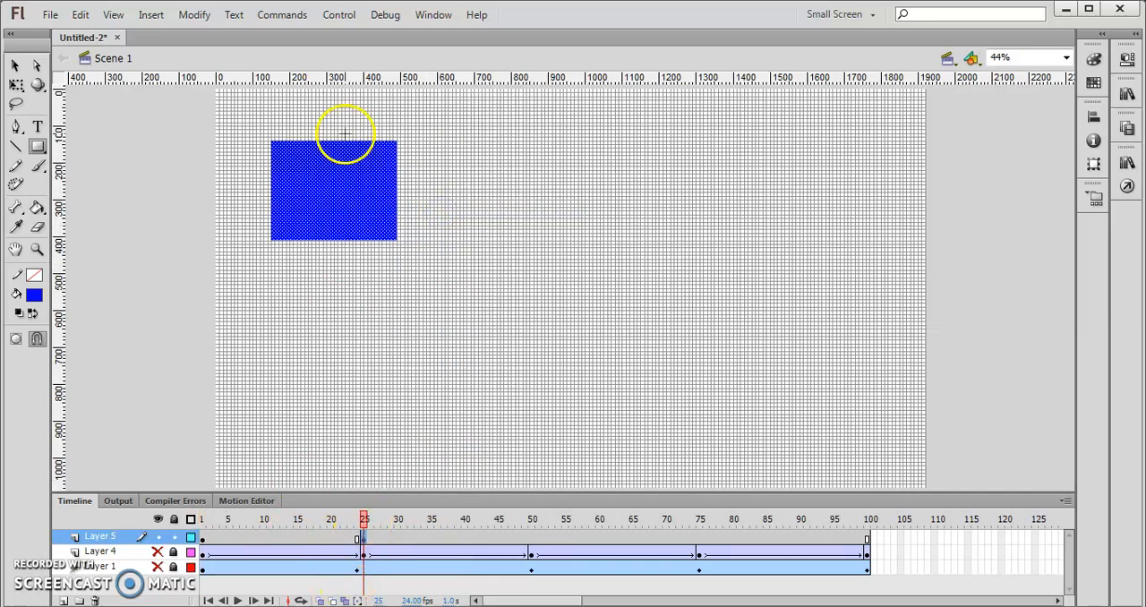
left_click(15, 65)
left_click(370, 211)
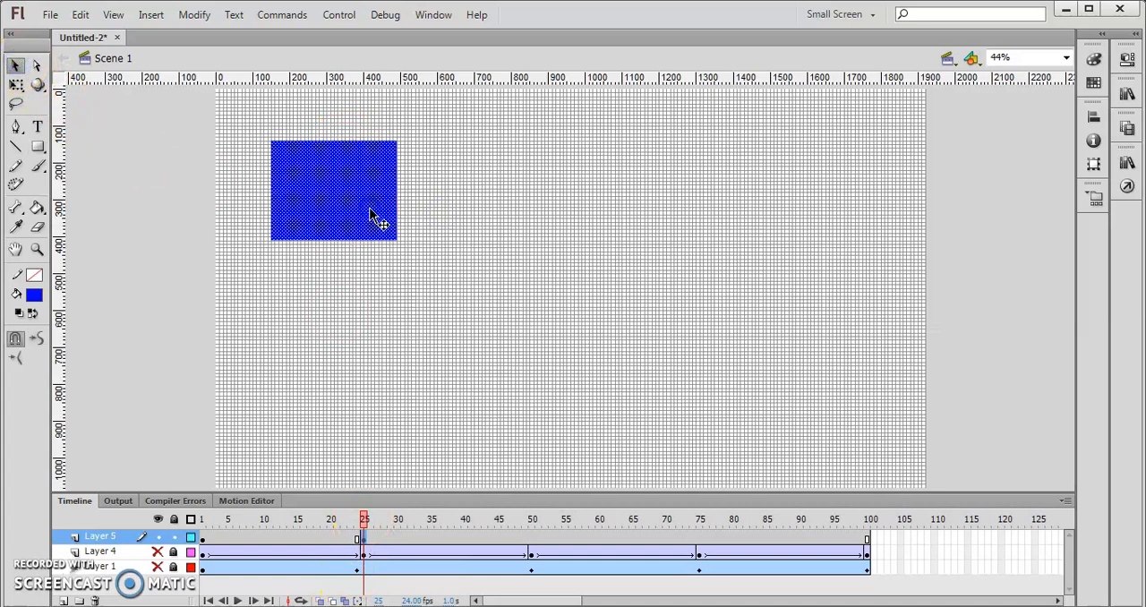
key("Delete")
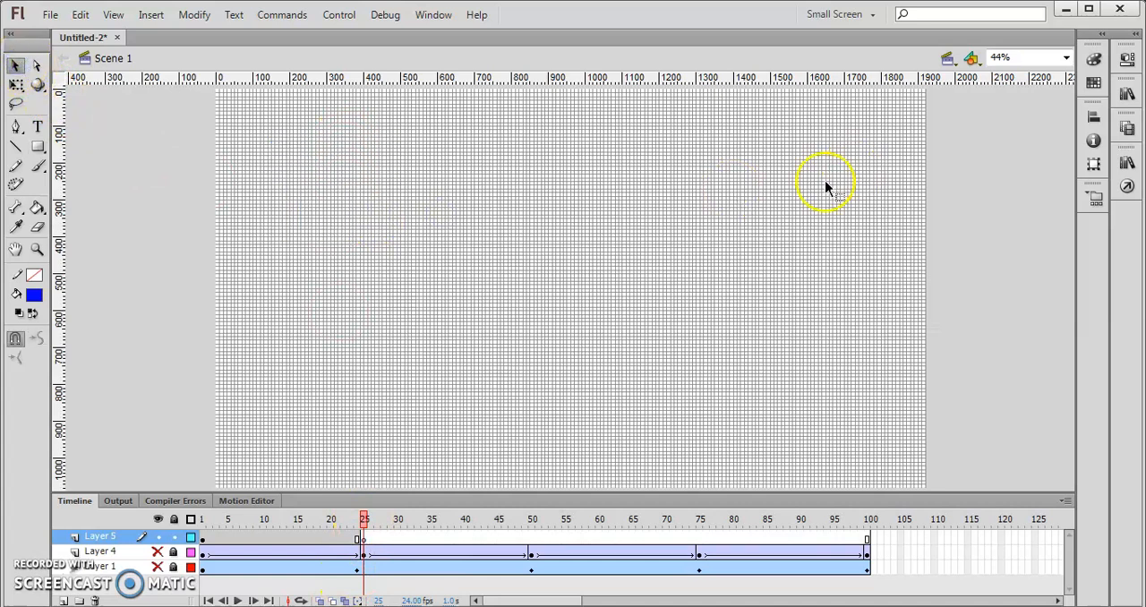
- Draw a circle about 430 px in diameter with the Oval tool on frame 25, in the left half of the stage
left_click(37, 146)
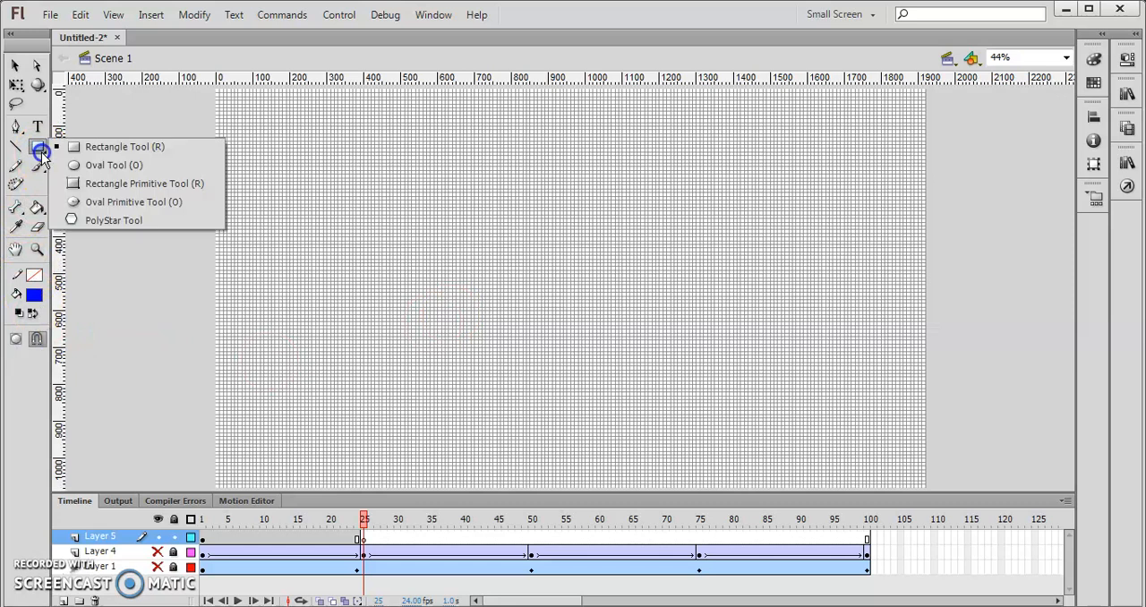
left_click(108, 167)
left_click_drag(313, 186, 466, 308)
- Change the fill colour of the circle on frame 25 to red
left_click(1127, 60)
left_click(1057, 146)
left_click(900, 251)
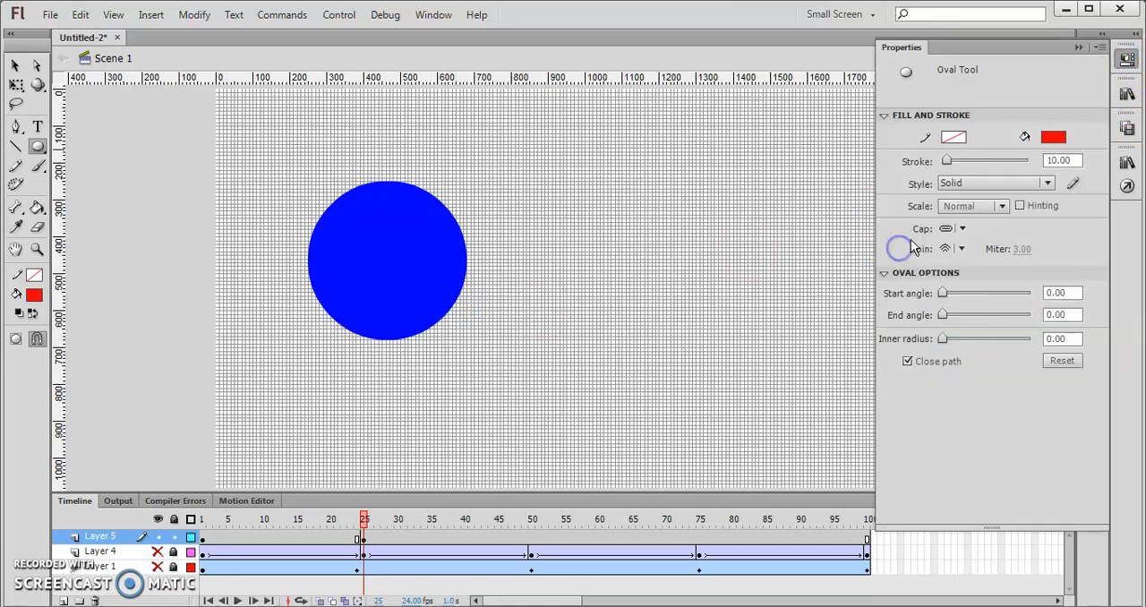
left_click(16, 85)
left_click(364, 240)
left_click(1089, 86)
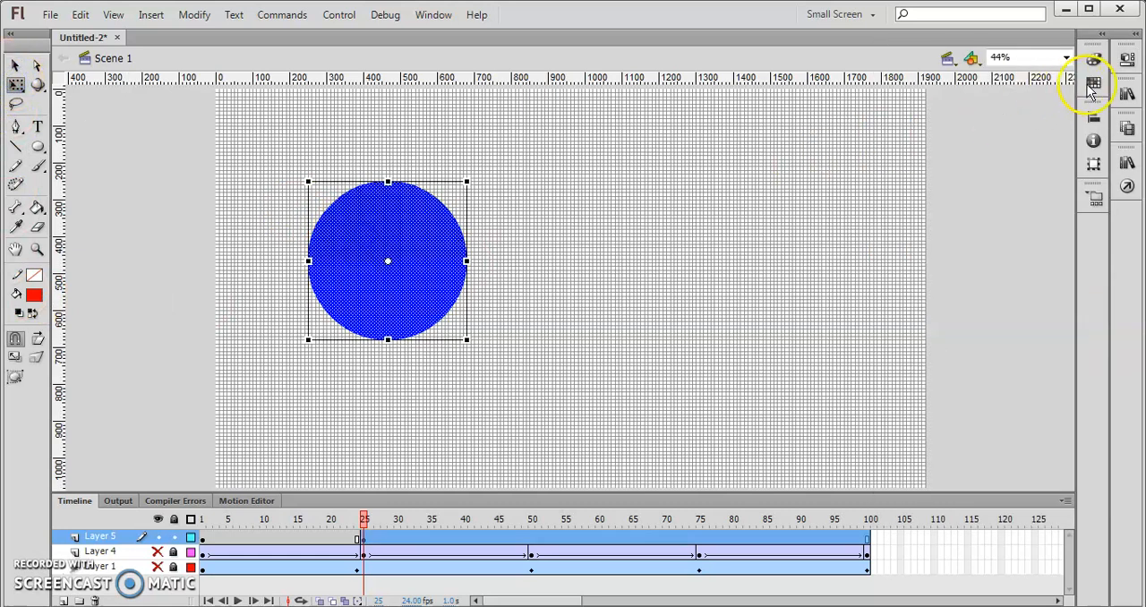
left_click(1127, 59)
left_click(1054, 208)
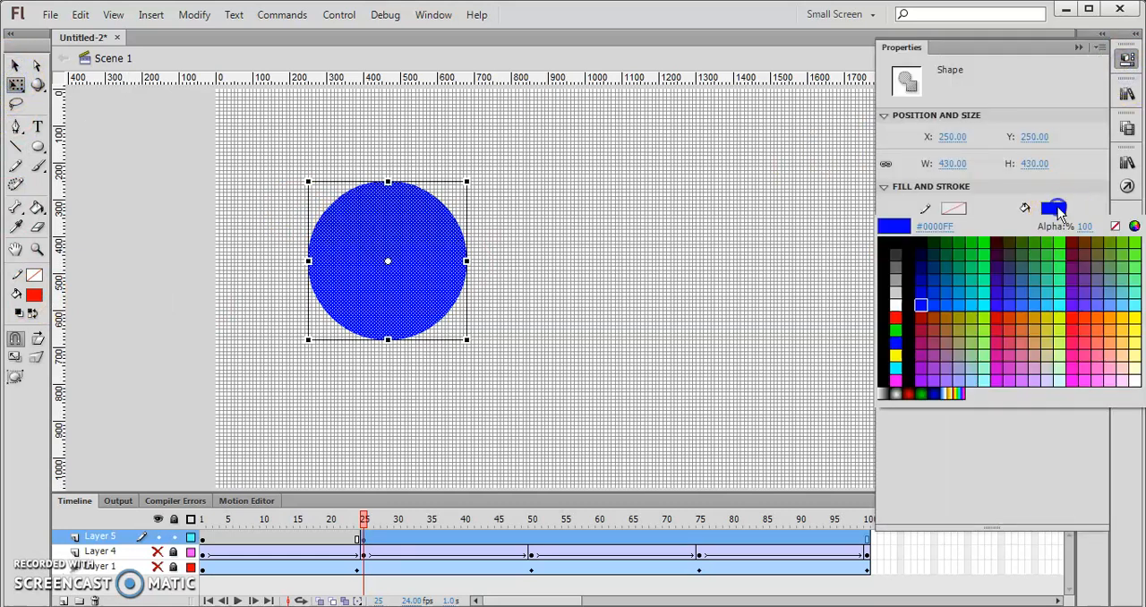
left_click(895, 318)
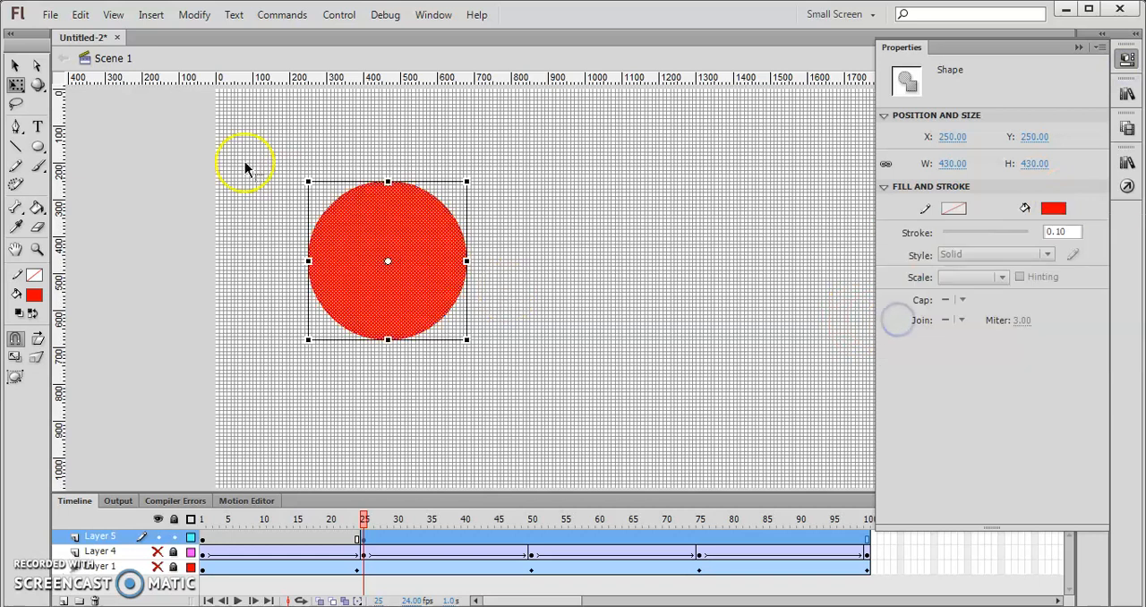
left_click(15, 65)
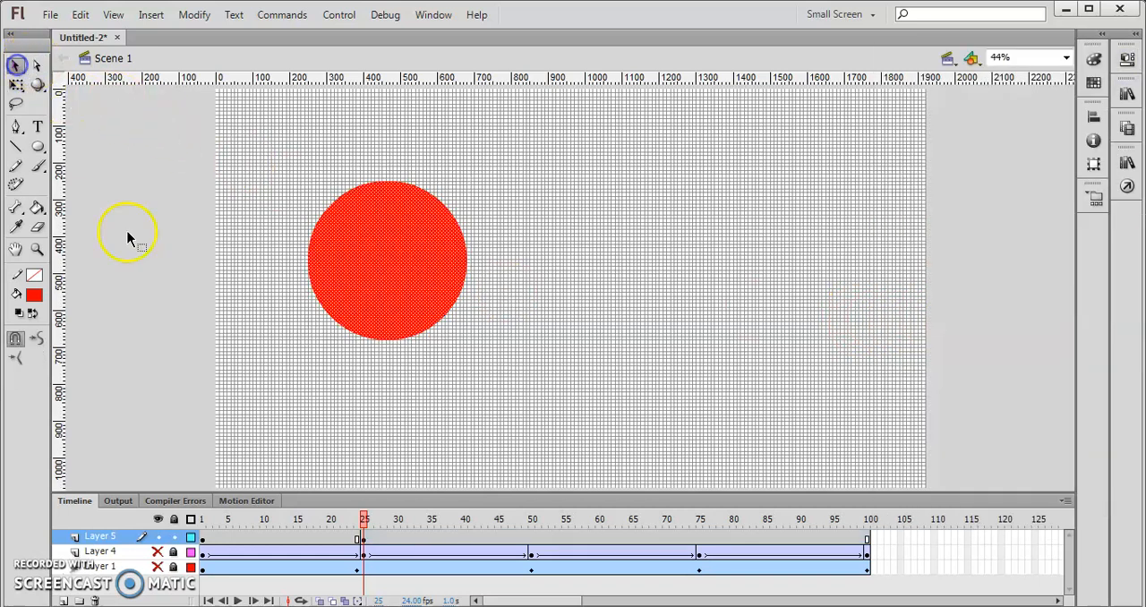
- Create a shape tween on Layer 5 from frame 1 to frame 25 and scrub through it to check the morph
left_click(205, 539)
right_click(206, 541)
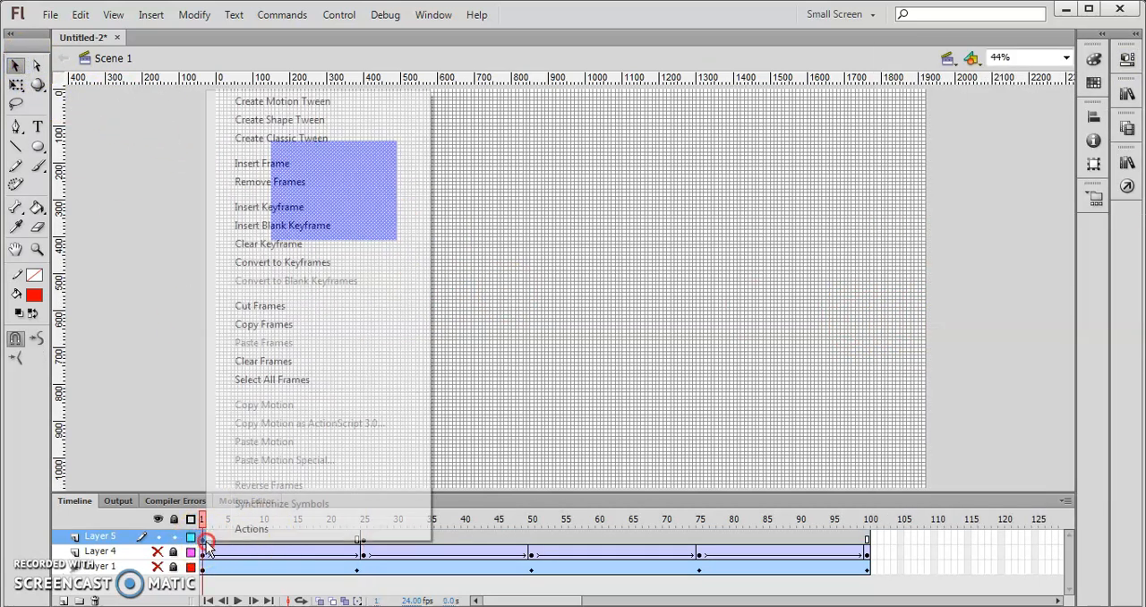
left_click(298, 121)
left_click_drag(206, 527, 374, 530)
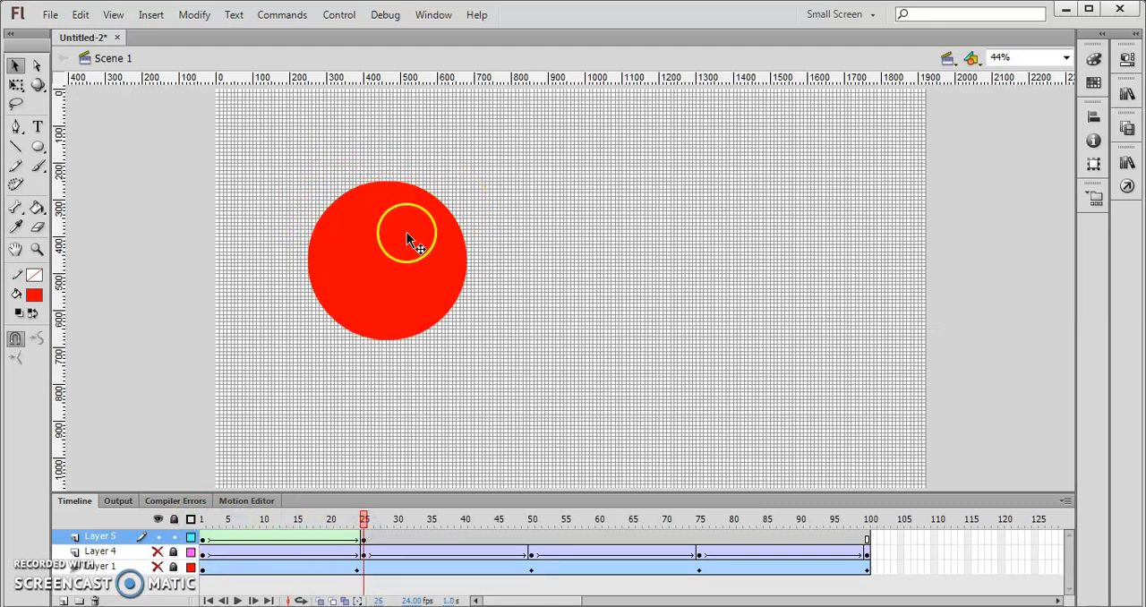
right_click(362, 256)
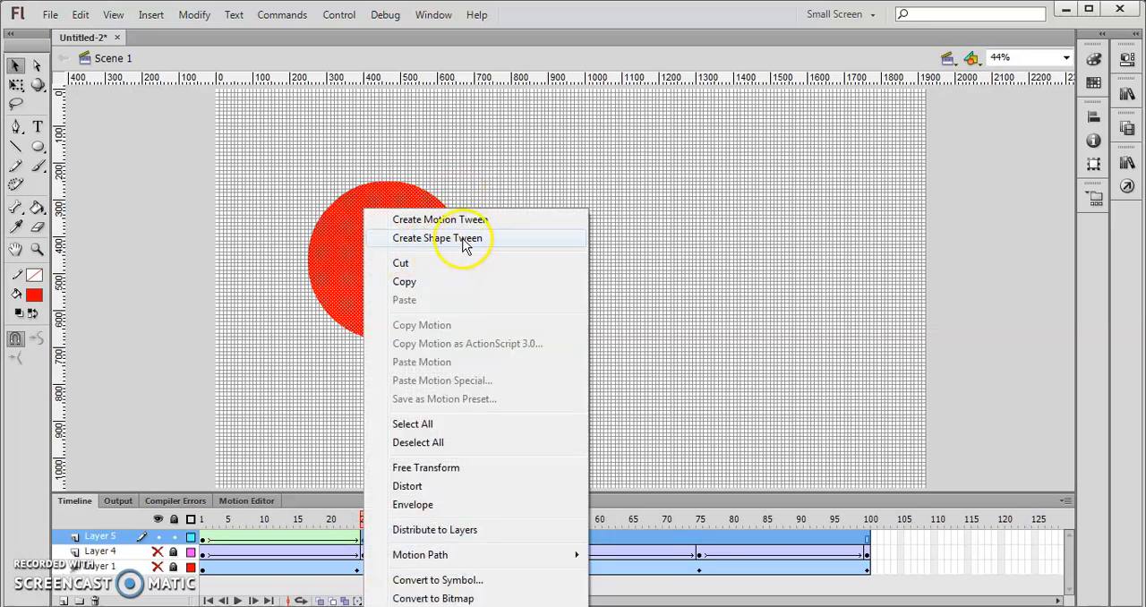
left_click(303, 410)
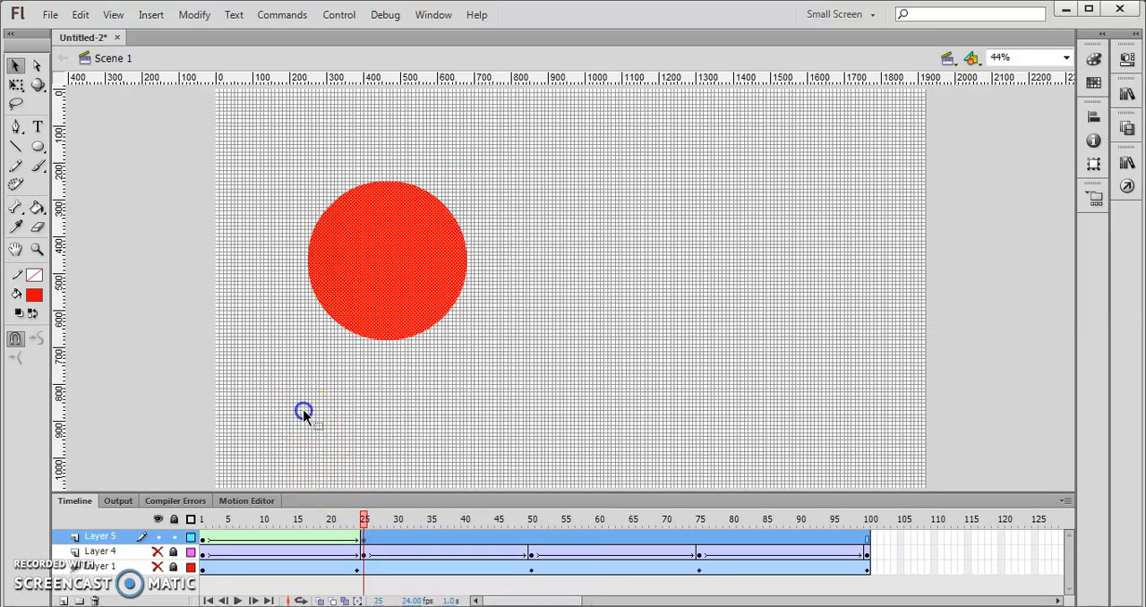
- Insert a keyframe at frame 50 of Layer 5 and add the text "1" on the stage beside the red circle
left_click(532, 550)
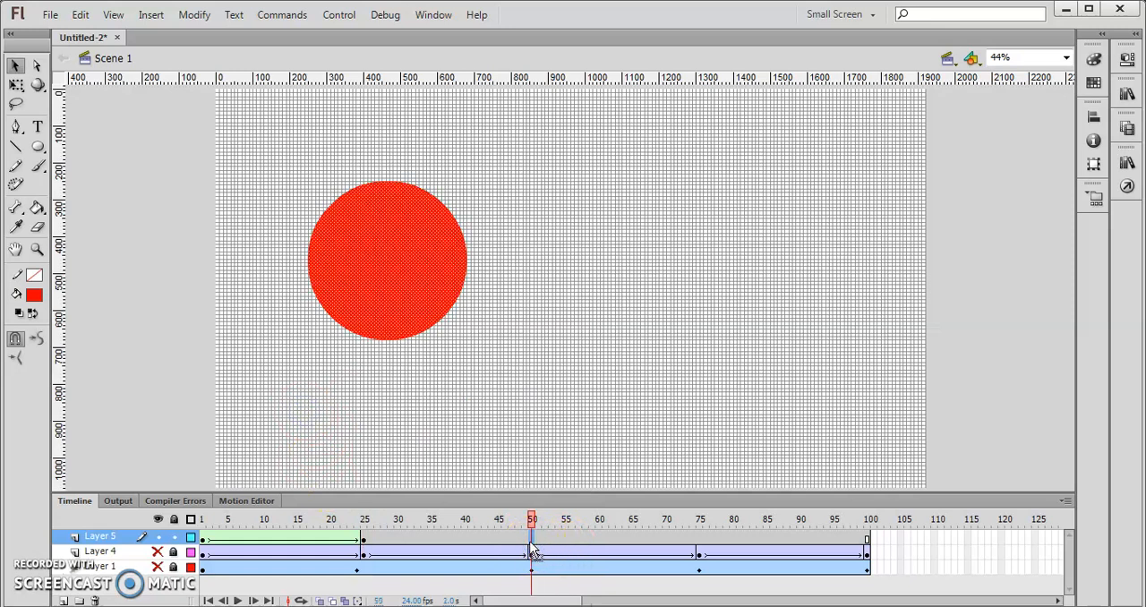
right_click(531, 545)
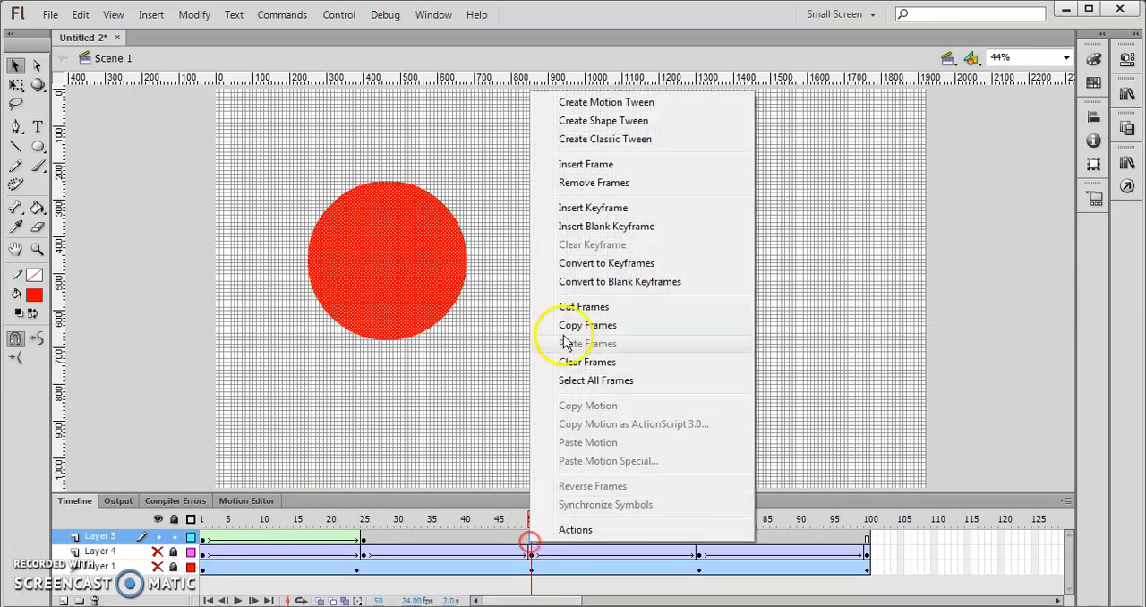
left_click(616, 208)
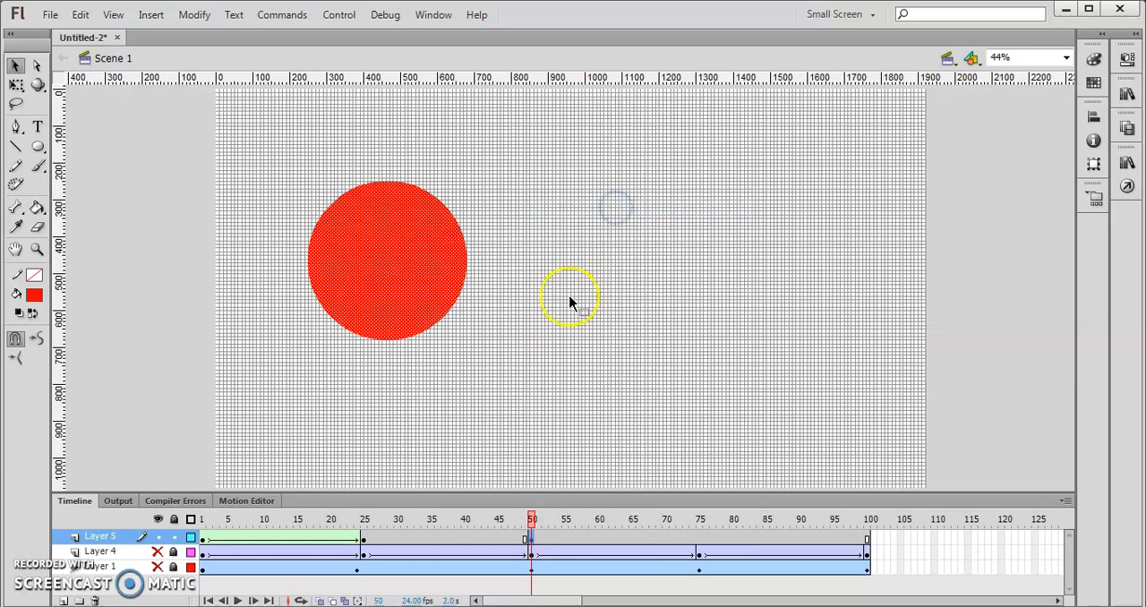
left_click(471, 238)
left_click(558, 240)
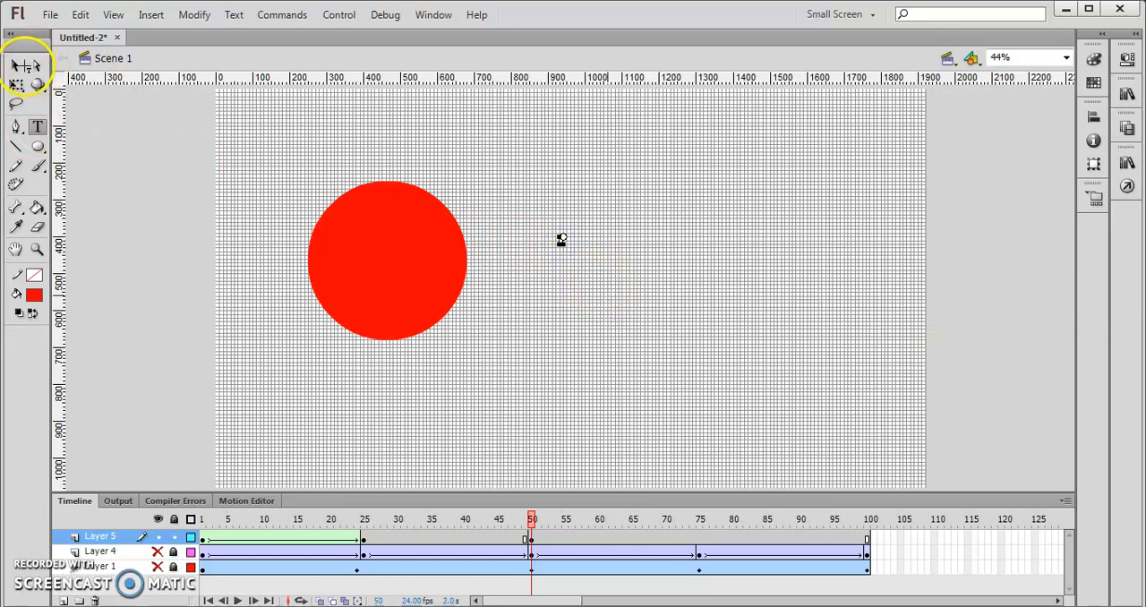
- Set the font size of the text "1" to 200 pt
left_click(14, 66)
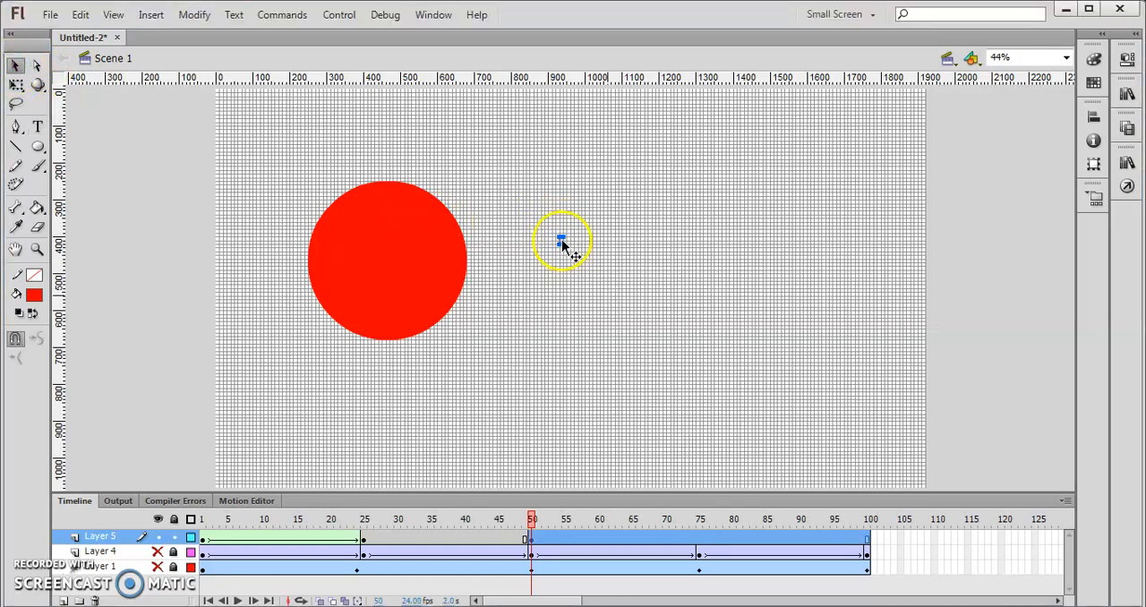
left_click(1128, 61)
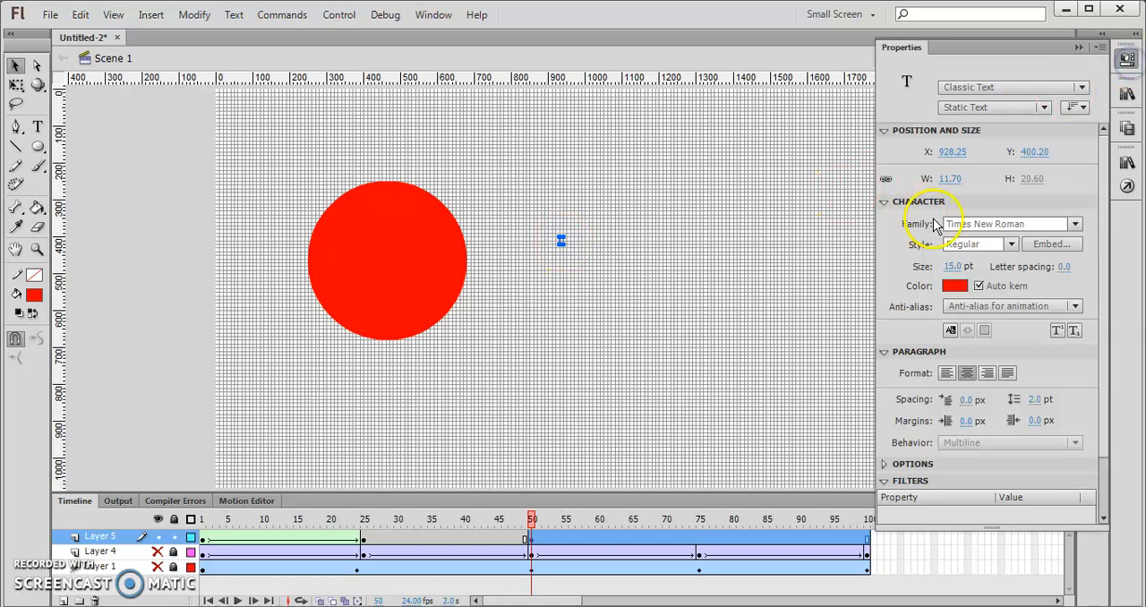
left_click(950, 266)
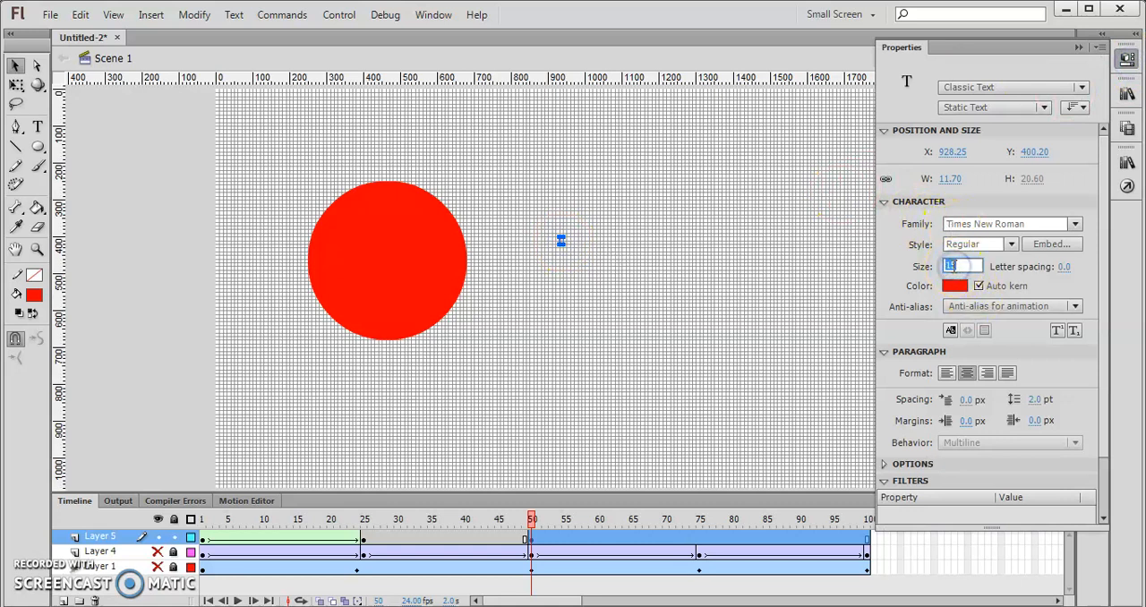
type("200")
key("Return")
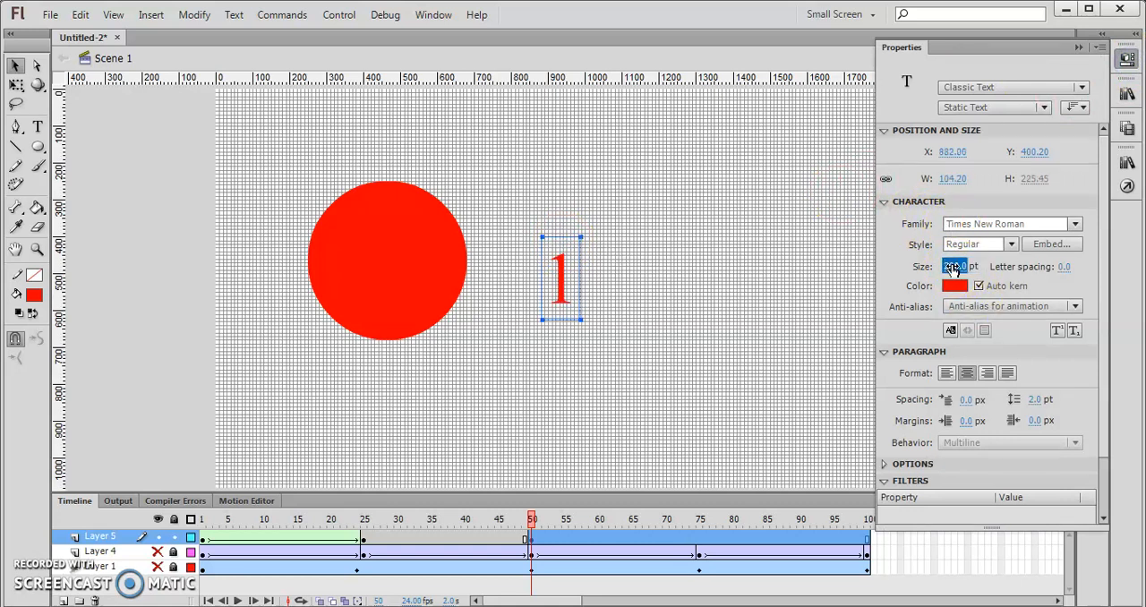
- Try out several font families on the text "1" and choose Kings of Kings Lynn
left_click(976, 223)
type("Impact")
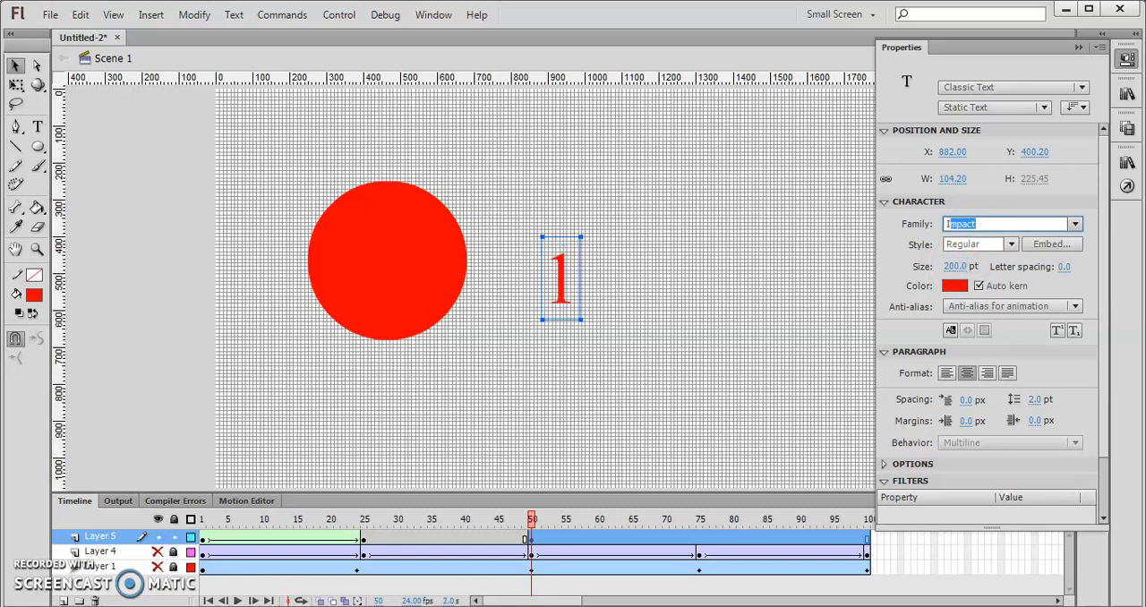
key("Down")
key("Down")
key("Down")
key("Down")
key("Down")
key("Down")
key("Up")
key("Down")
key("Down")
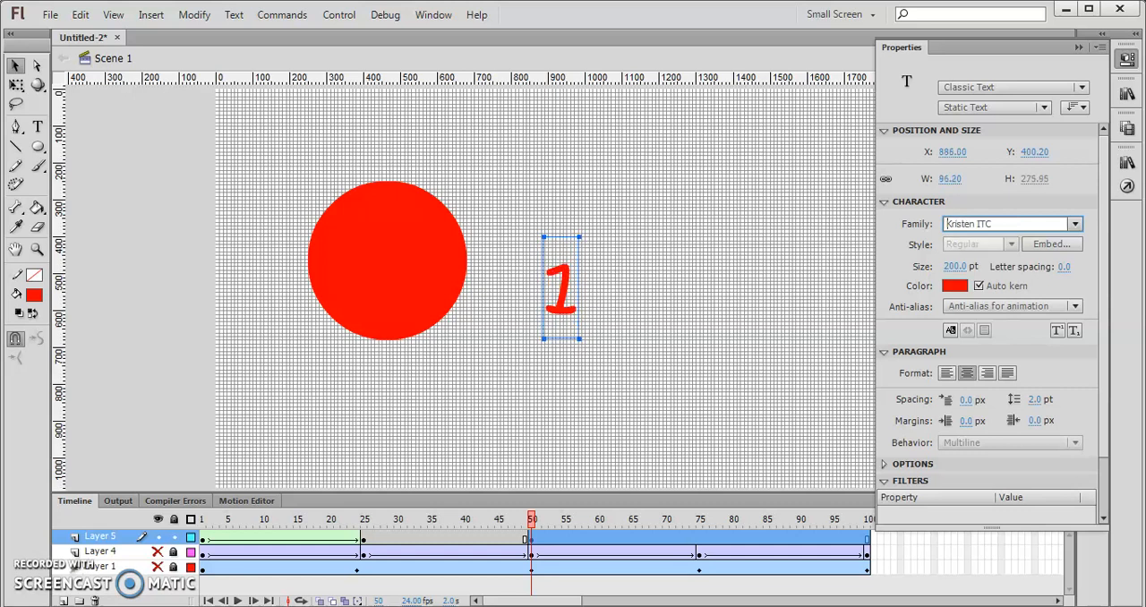
key("Down")
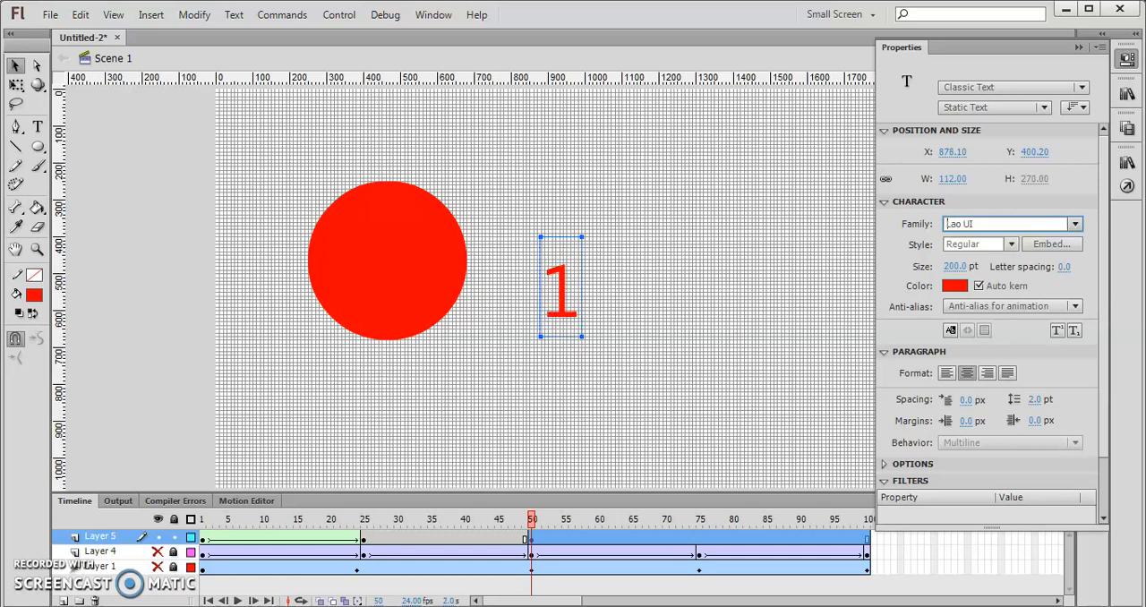
key("Down")
key("Down")
key("Up")
key("Up")
key("Up")
key("Up")
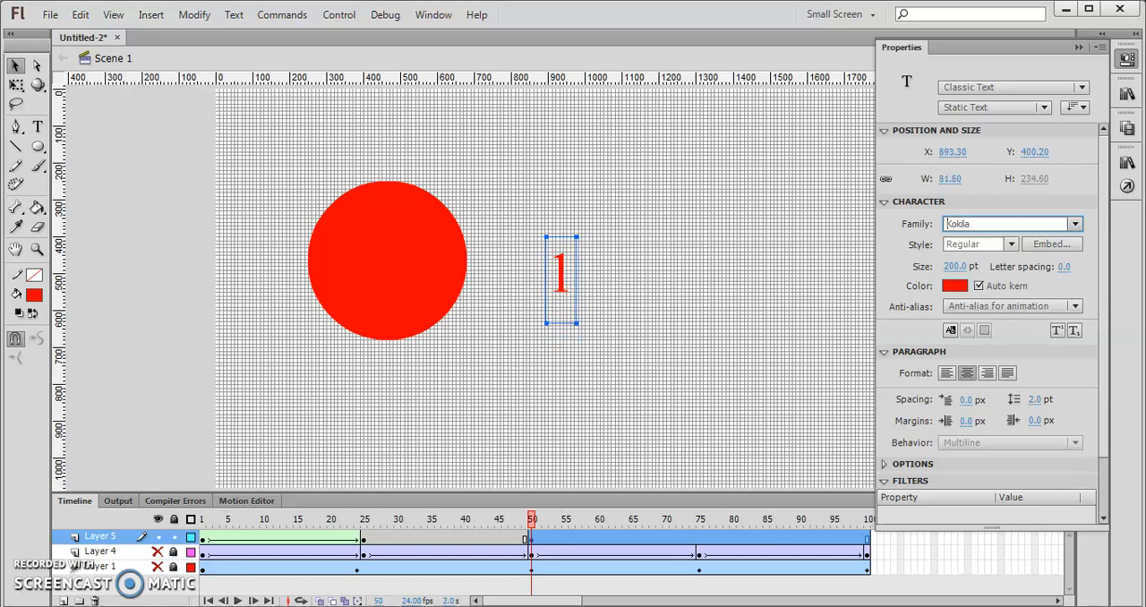
key("Up")
- Set the font size of the text "1" to 1000 pt
left_click(957, 265)
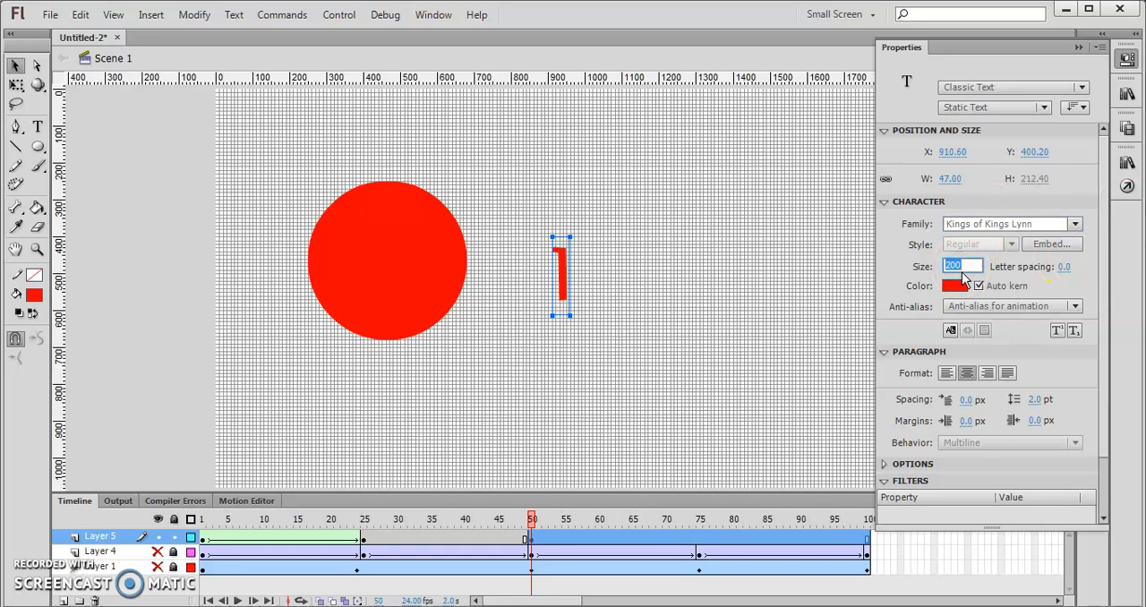
type("1000")
key("Return")
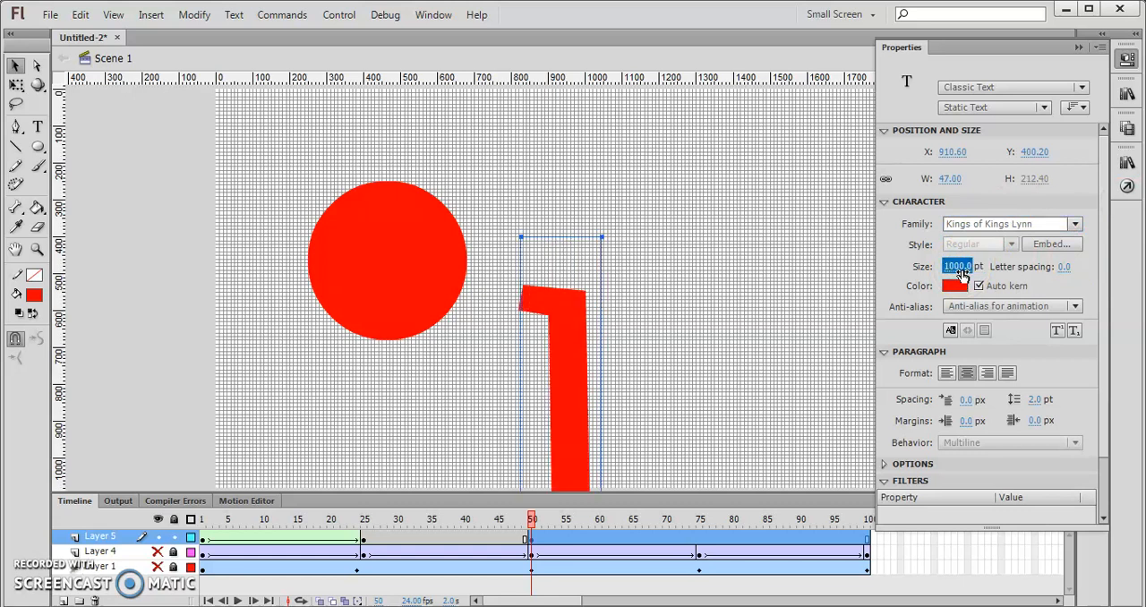
- Cut the "1", delete the red circle from frame 50 and paste the "1" back at the centre of the stage
left_click(16, 66)
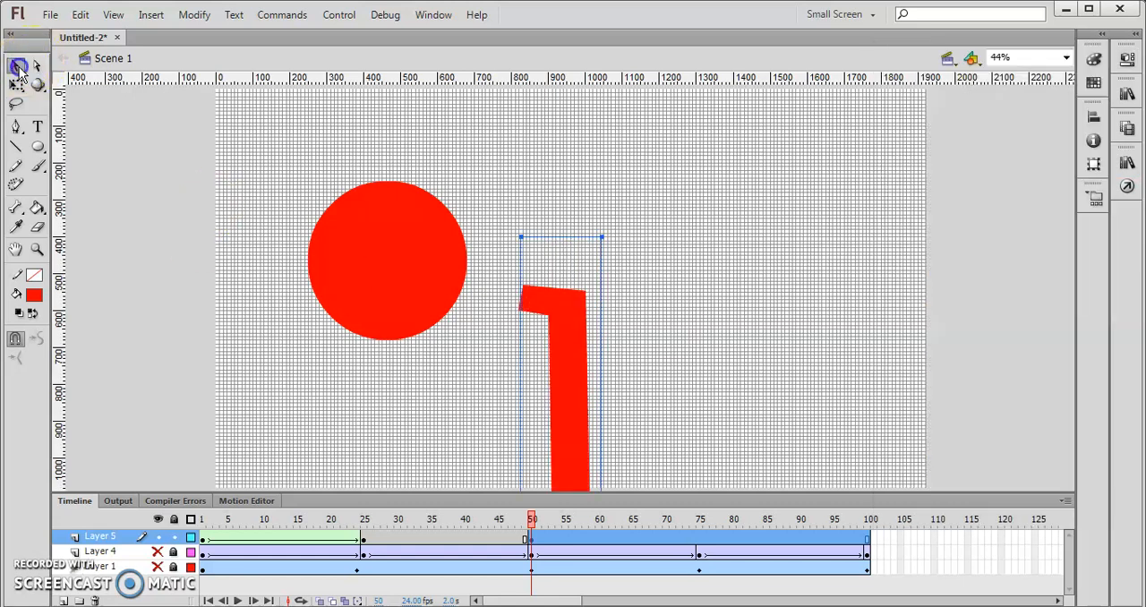
left_click_drag(576, 252, 564, 210)
left_click_drag(574, 293, 585, 342)
key("Delete")
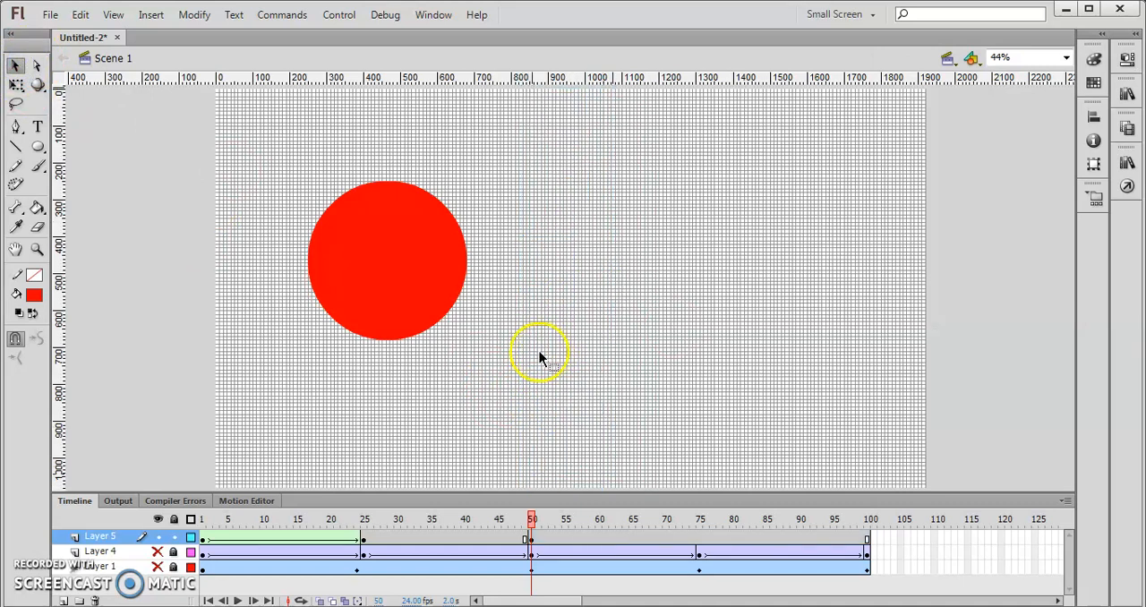
left_click(405, 277)
key("Delete")
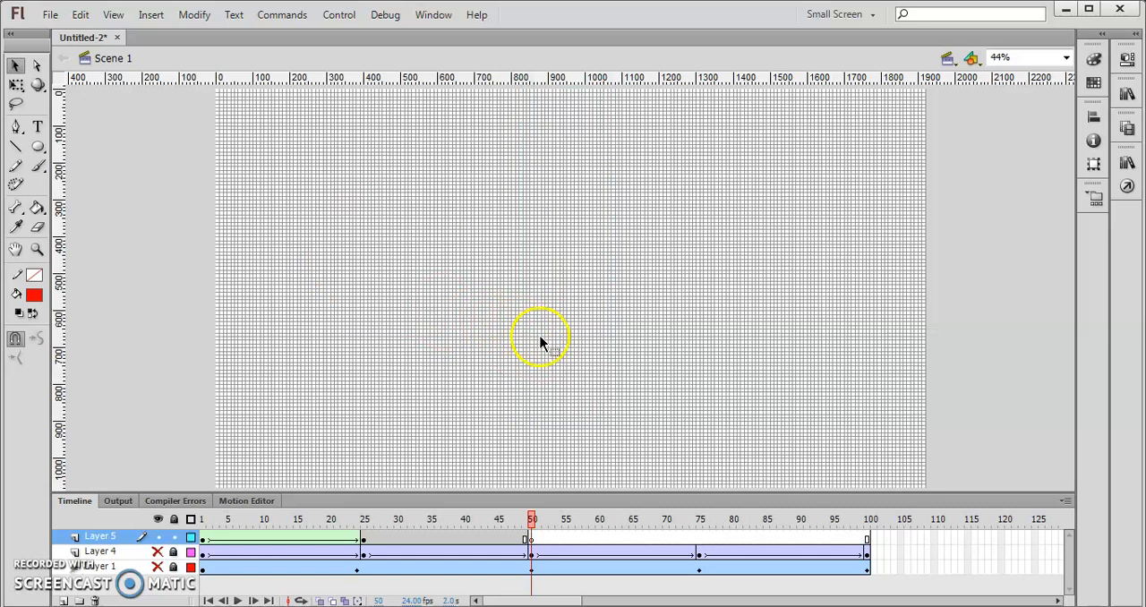
key("ctrl+v")
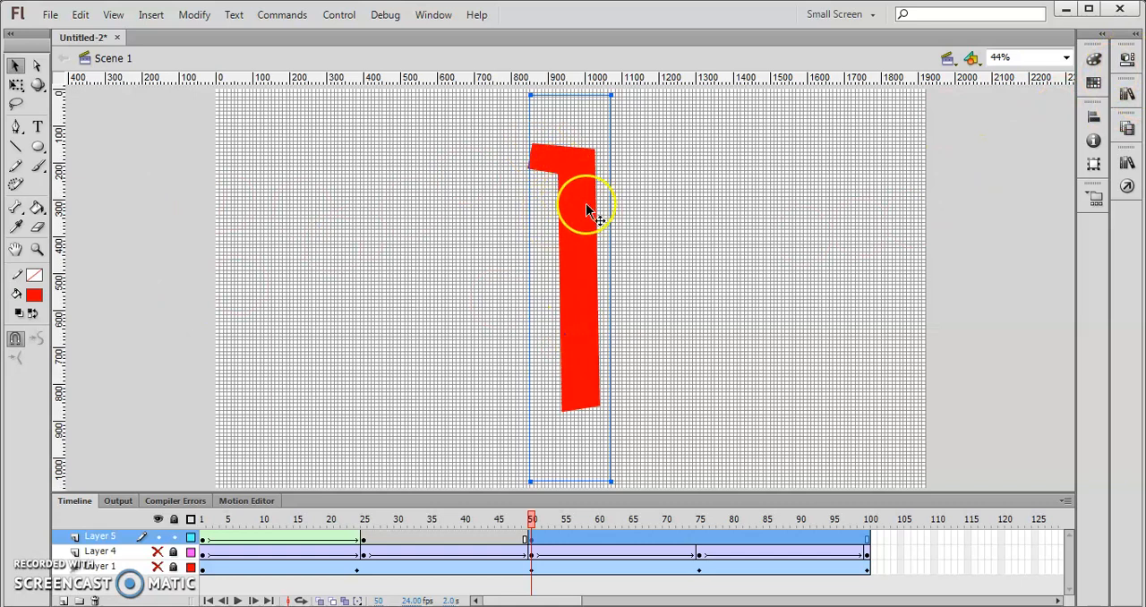
- Create a shape tween on Layer 5 from the circle at frame 25 to frame 50
left_click(362, 541)
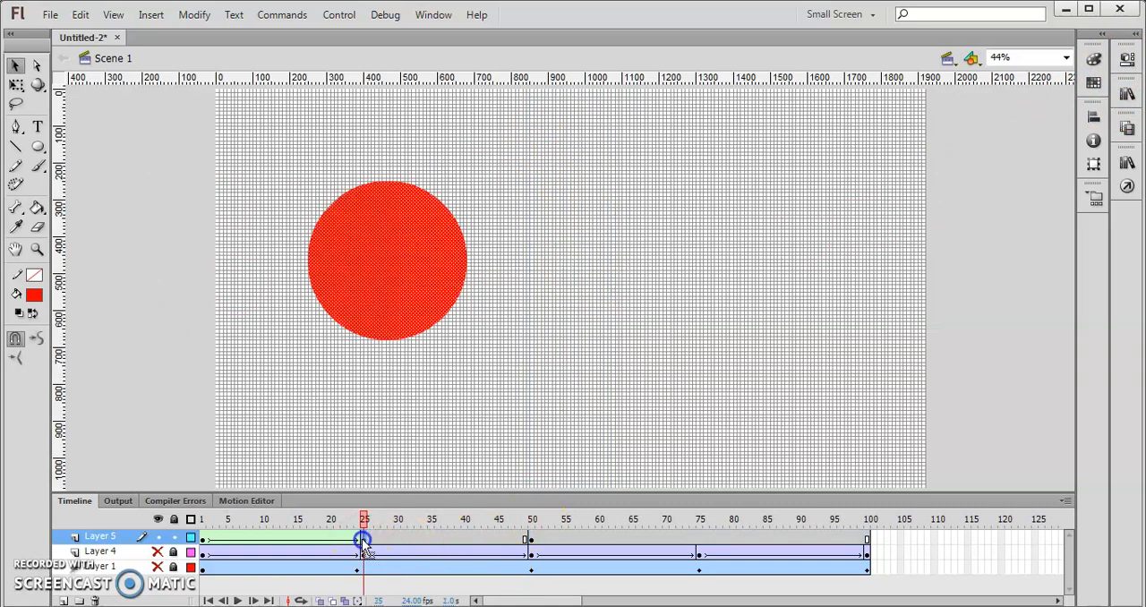
right_click(363, 541)
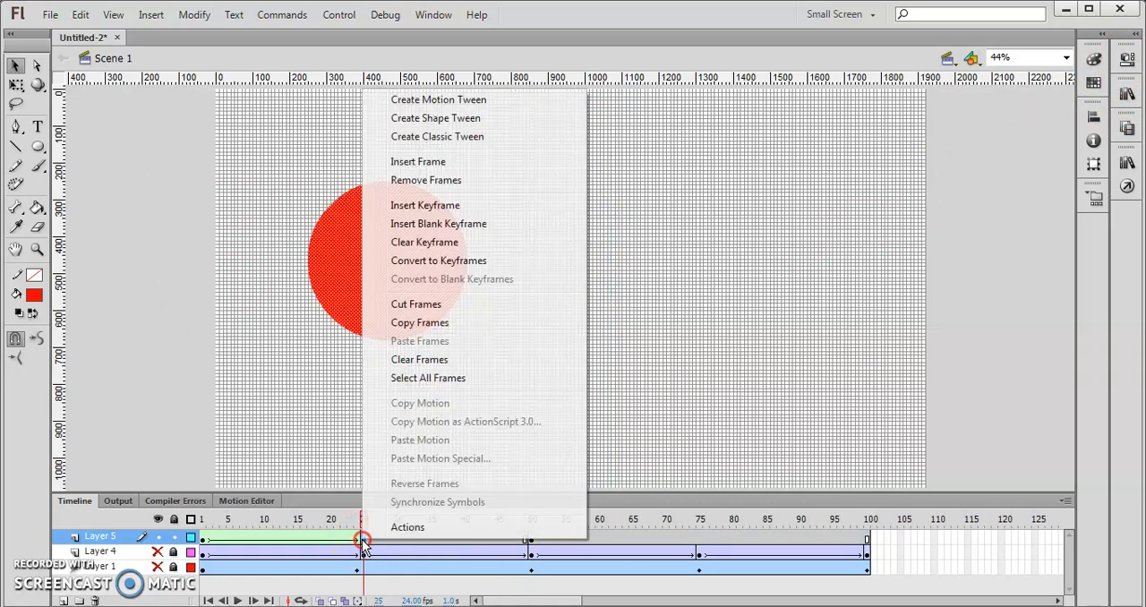
left_click(457, 127)
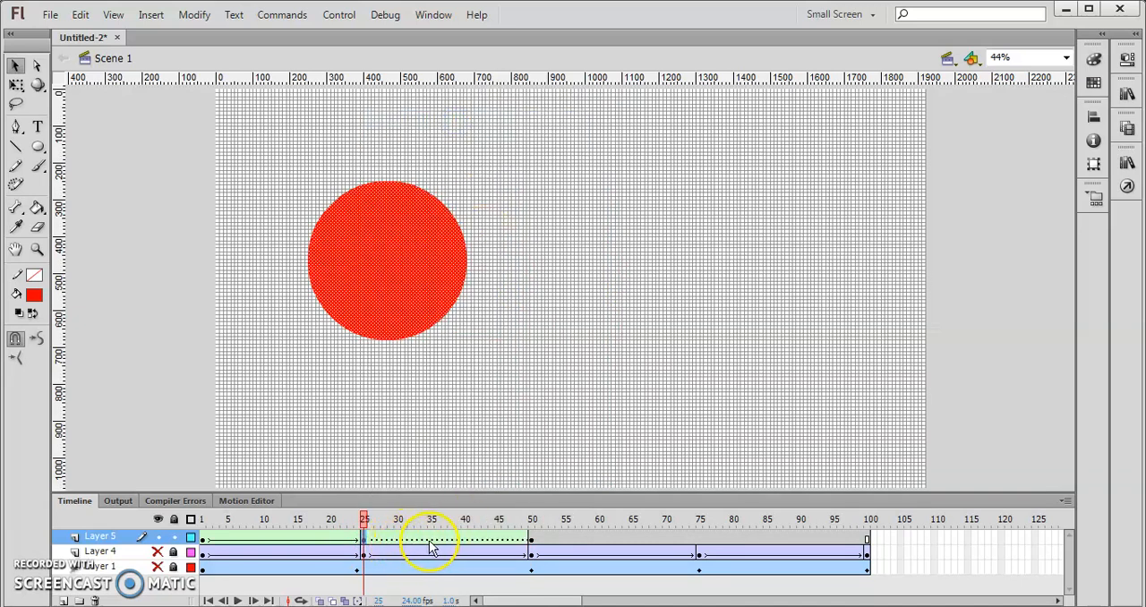
- Break apart the text "1" at frame 50 of Layer 5 into a plain shape
left_click(445, 539)
left_click(529, 539)
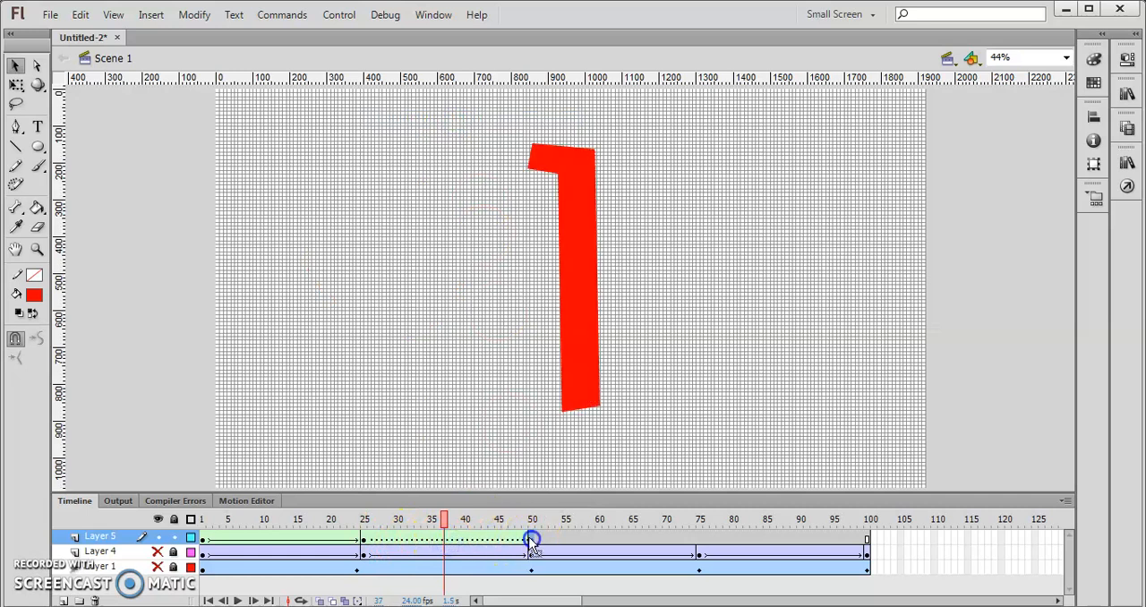
left_click(579, 235)
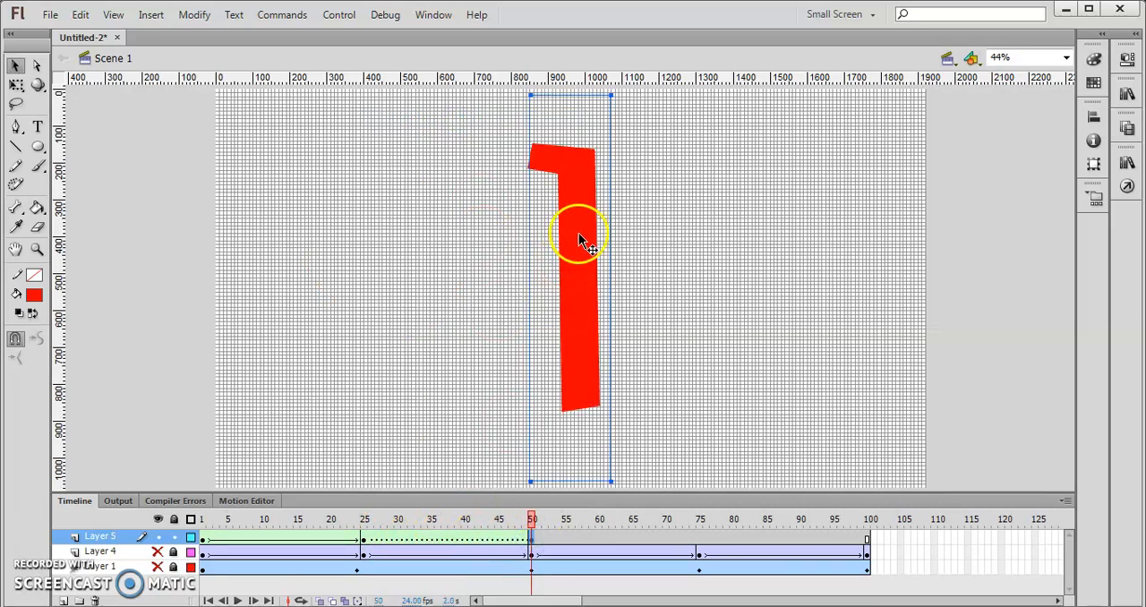
right_click(573, 249)
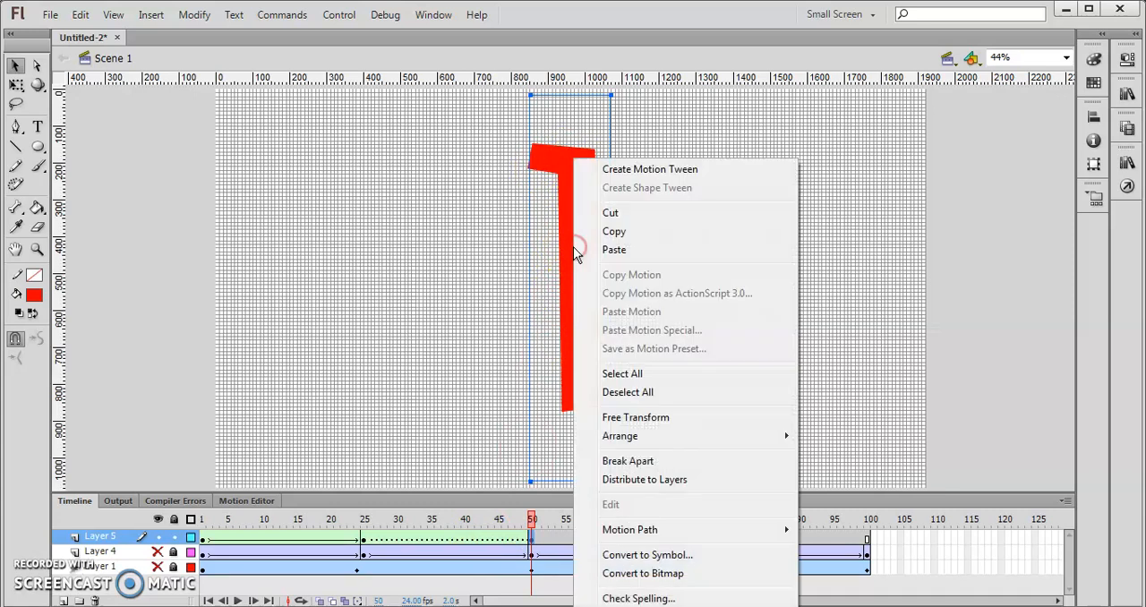
left_click(639, 464)
right_click(587, 291)
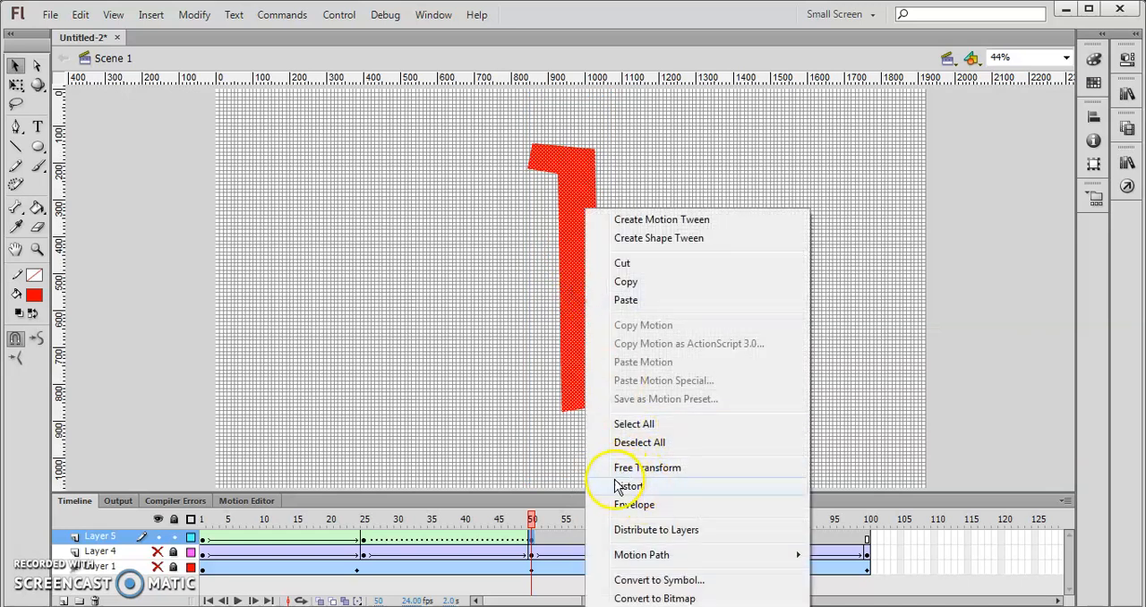
left_click(475, 248)
left_click(576, 236)
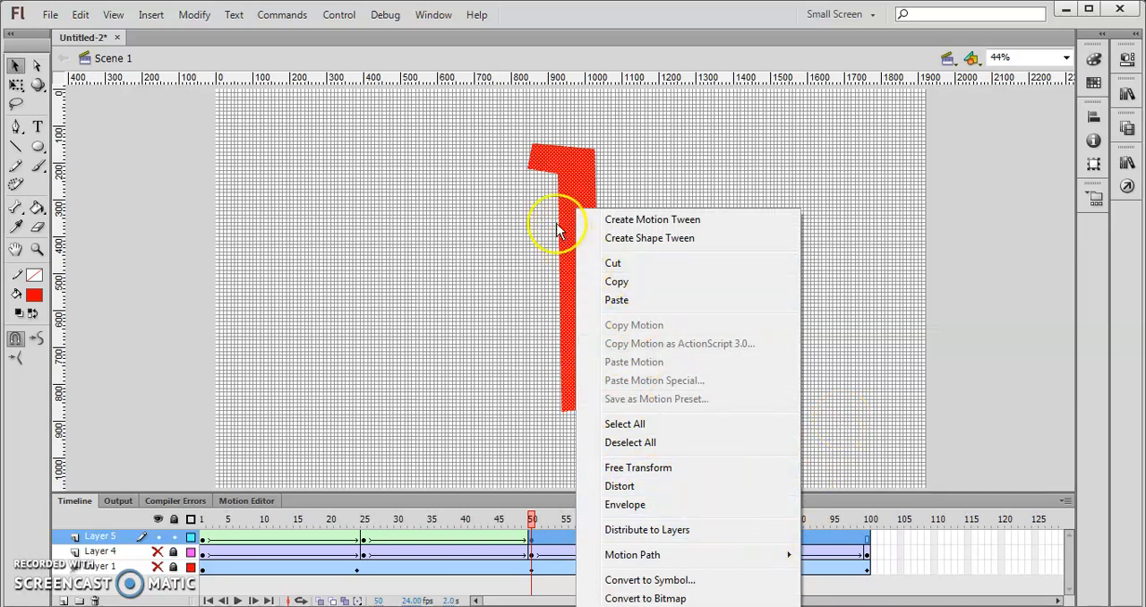
left_click(564, 173)
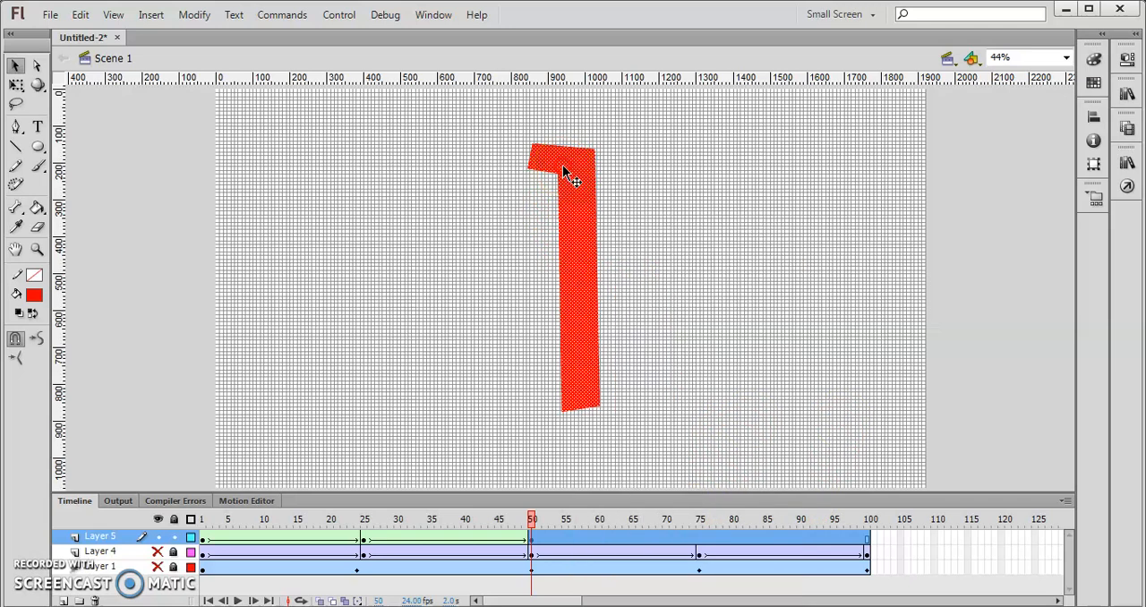
- Scrub through Layer 5 up to frame 50 to check the morph from the circle into the "1"
right_click(562, 165)
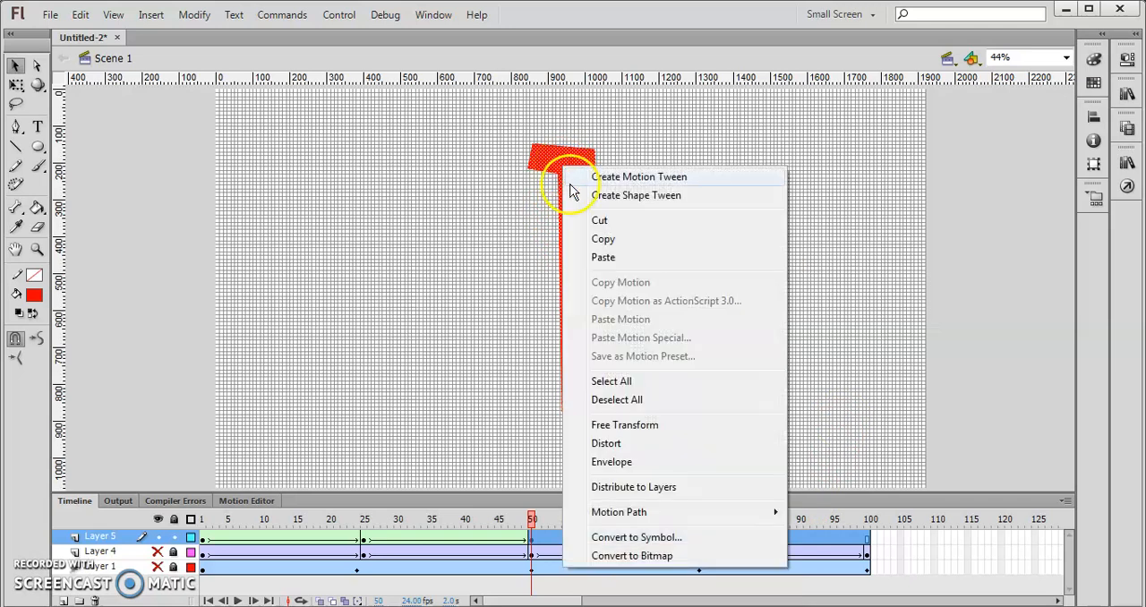
left_click(531, 537)
left_click(427, 541)
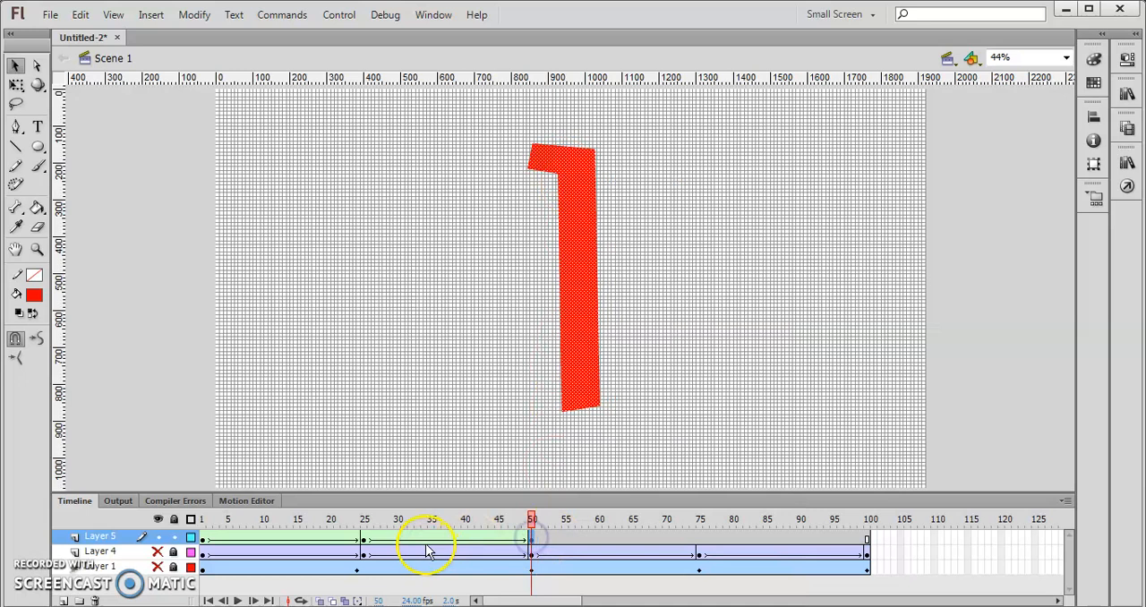
left_click_drag(416, 528, 535, 519)
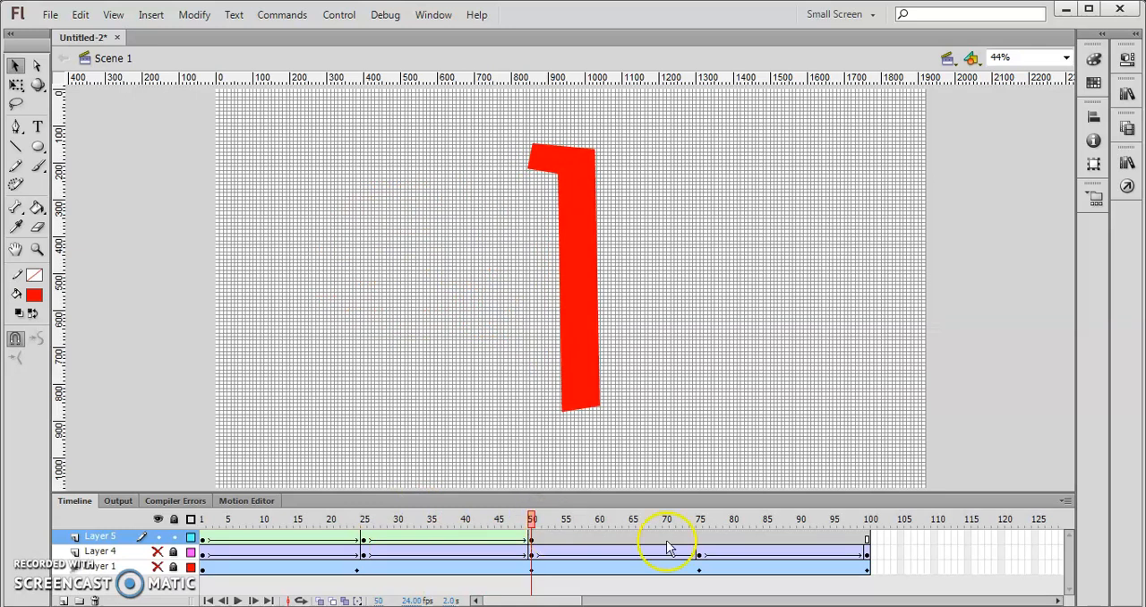
- Insert a keyframe at frame 75 of Layer 5
left_click(584, 288)
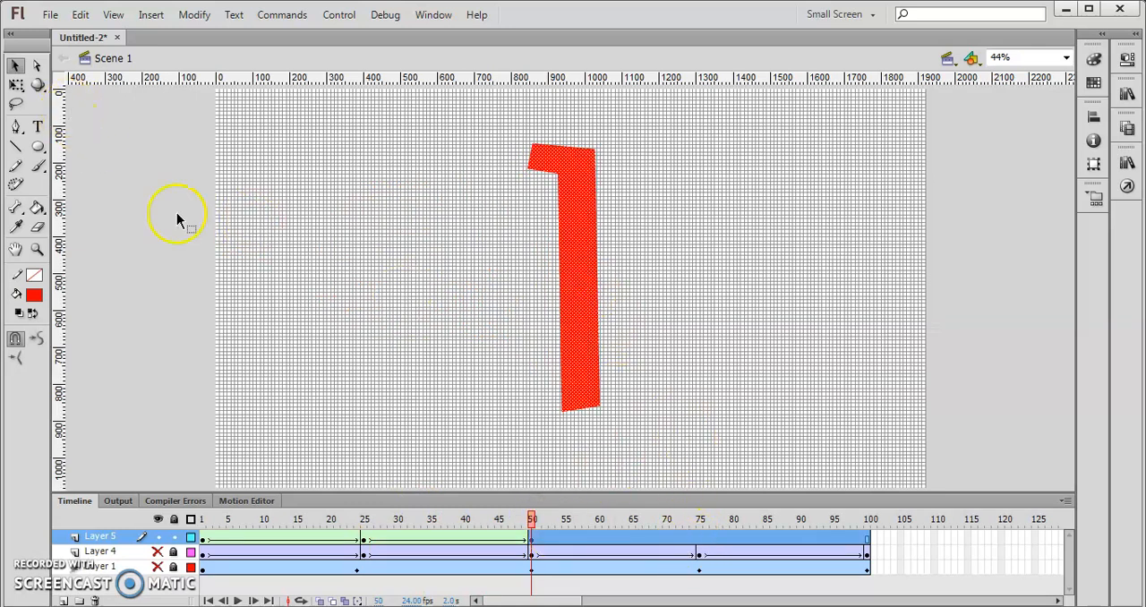
left_click(699, 551)
right_click(699, 551)
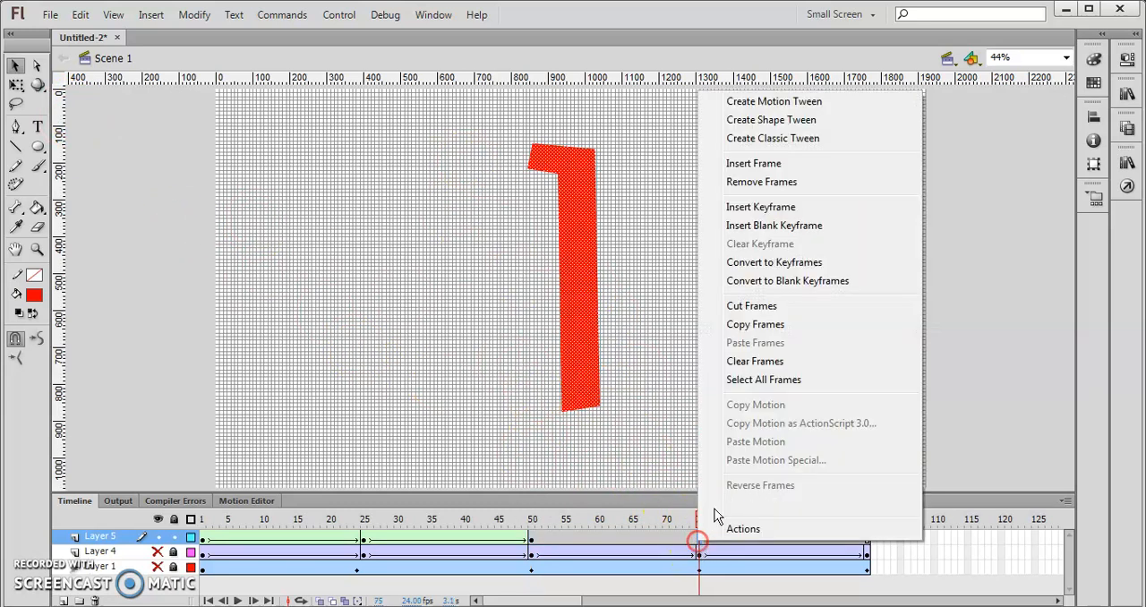
left_click(755, 210)
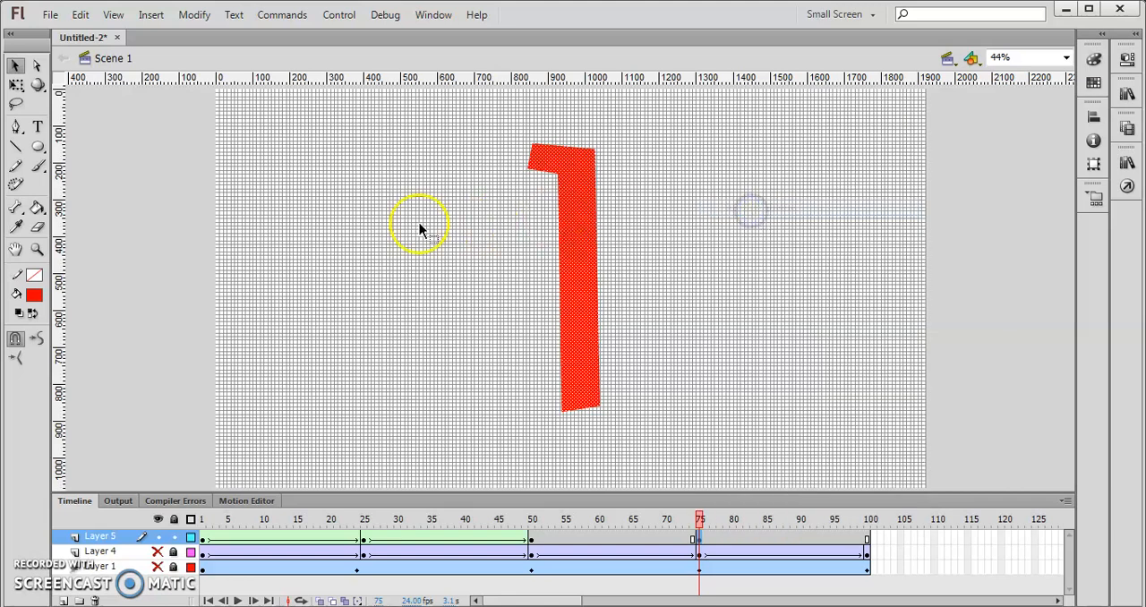
- Add the text "2" on the stage at frame 75 and move it over the "1"
left_click(38, 127)
left_click(446, 233)
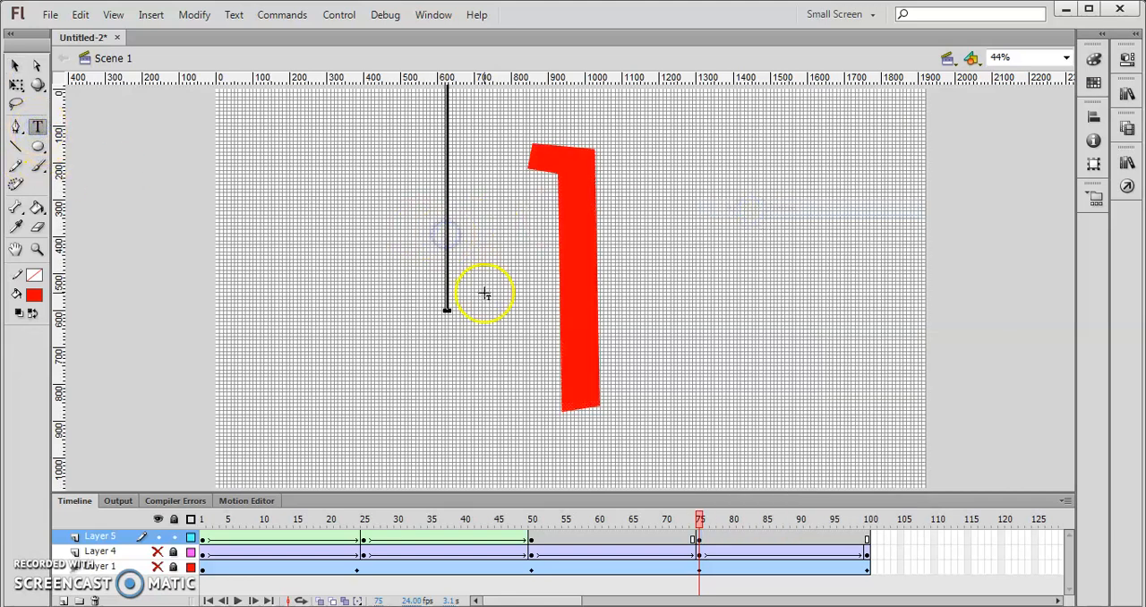
type("2")
left_click(16, 67)
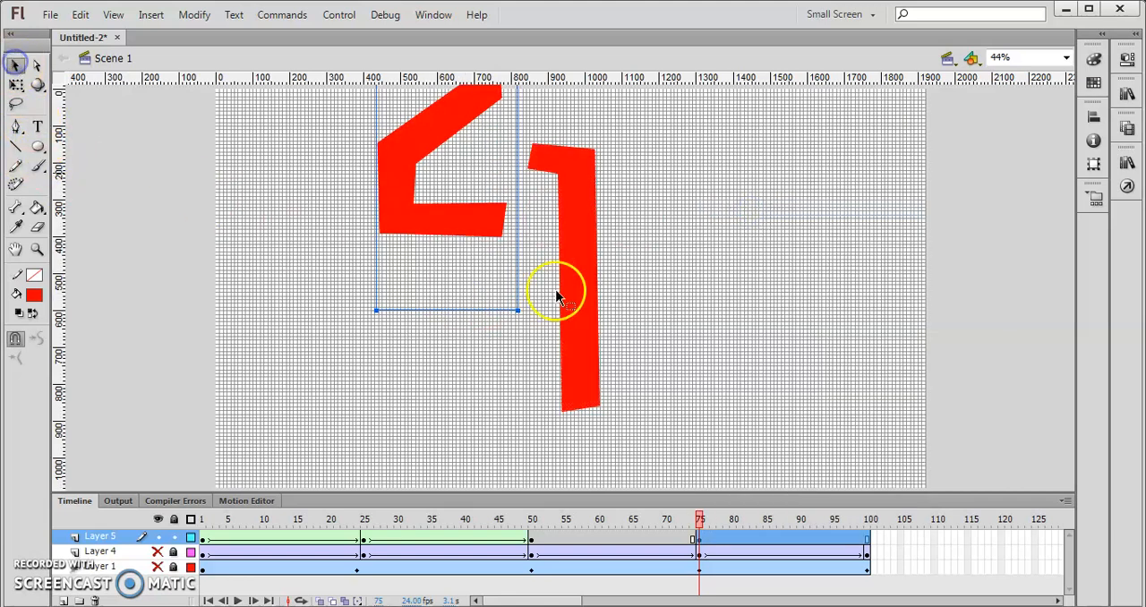
left_click_drag(457, 133, 611, 302)
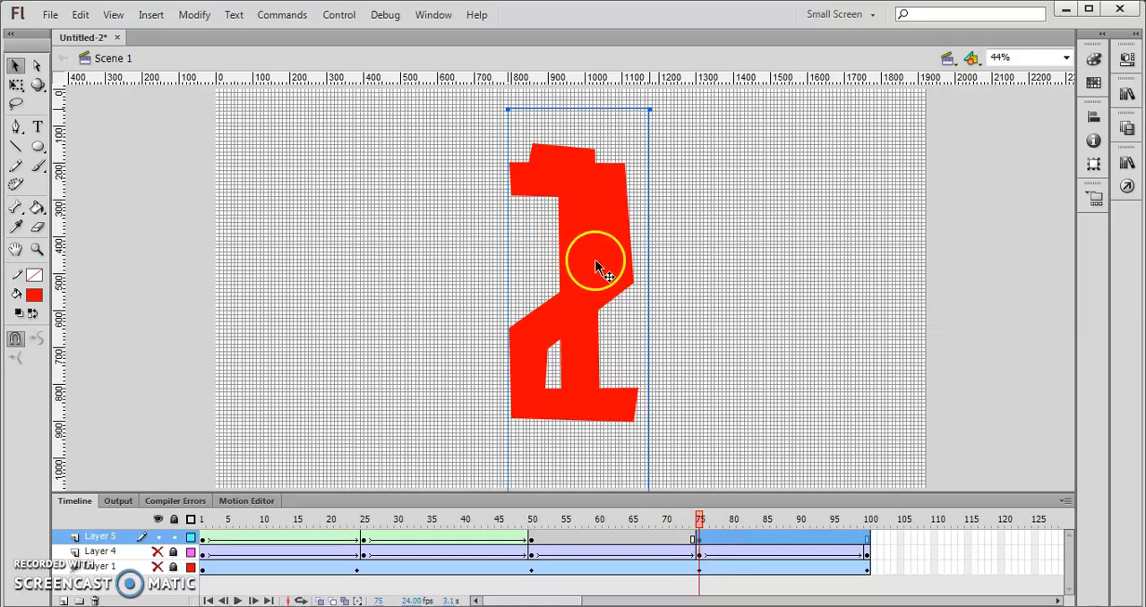
- Cut the "2", remove the "1" from frame 75 and paste the "2" back in its former position
key("Delete")
left_click(727, 521)
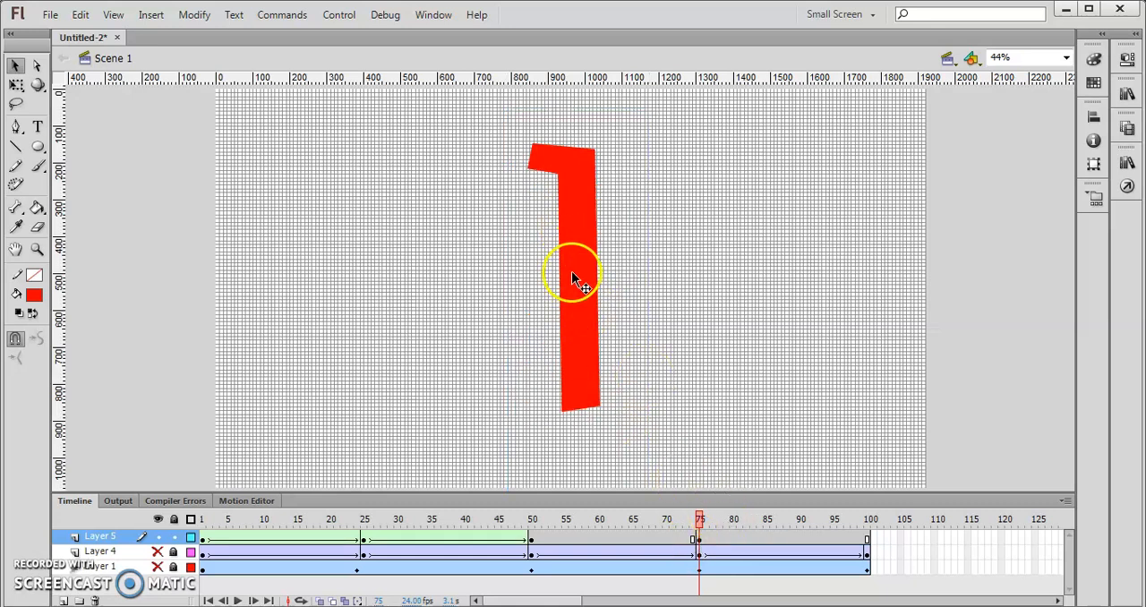
left_click(572, 274)
key("ctrl+x")
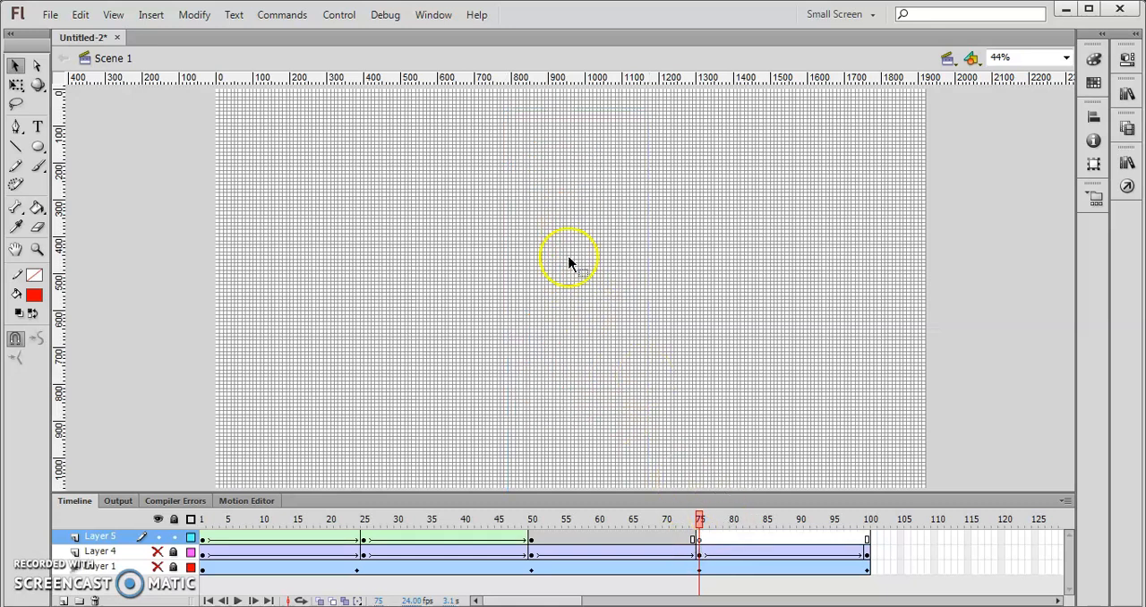
right_click(553, 203)
left_click(632, 269)
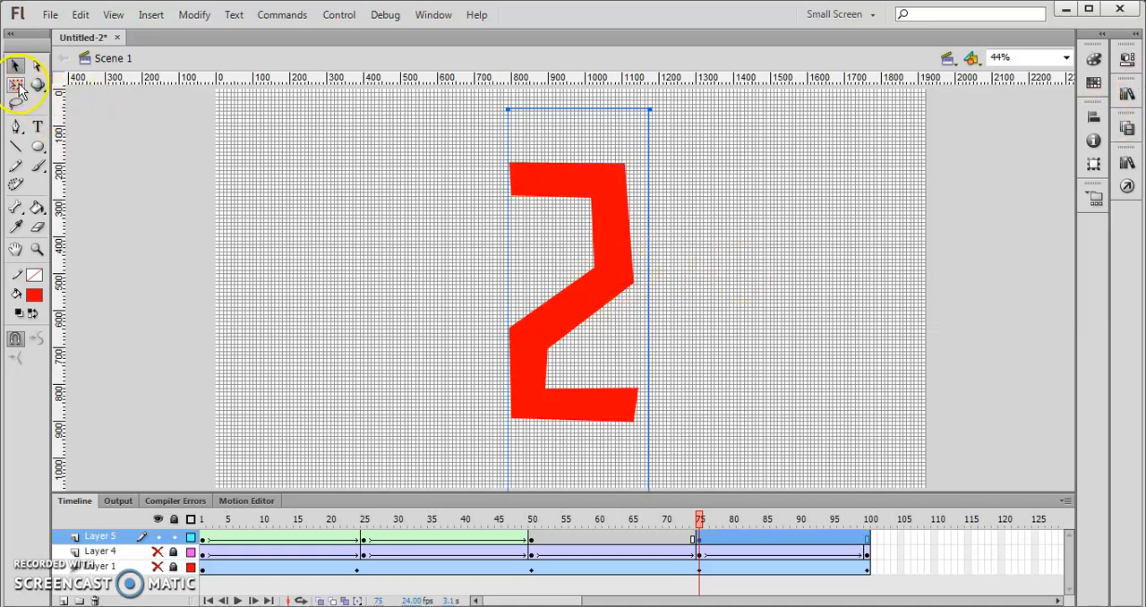
- Break apart the text "2" at frame 75 into a plain shape
right_click(572, 160)
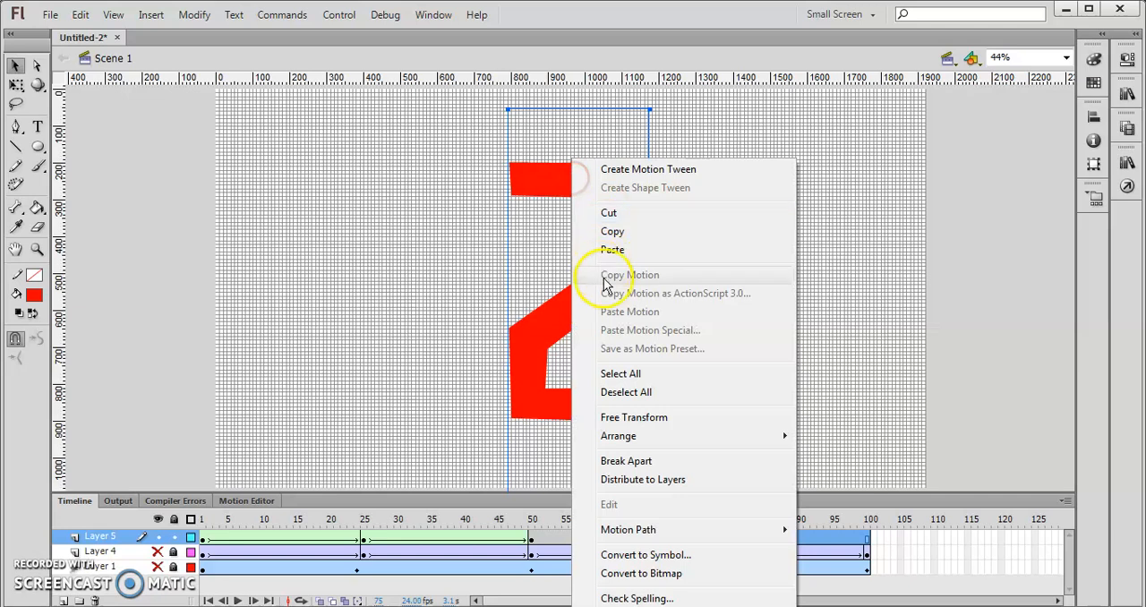
left_click(641, 462)
left_click(609, 285)
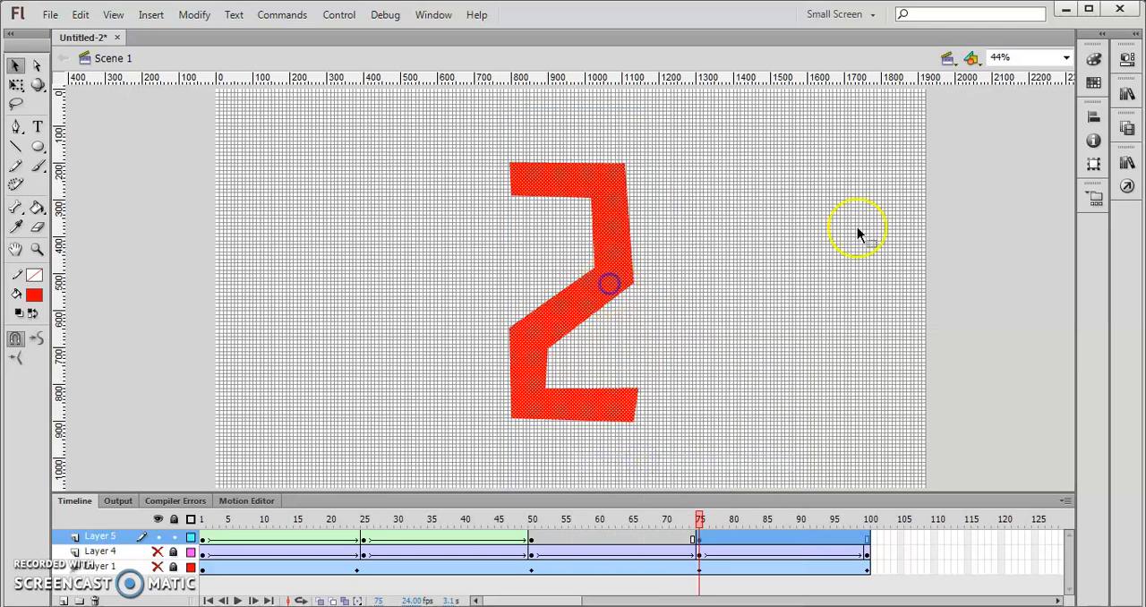
- Change the fill color of the "2" shape to blue #0000FF
left_click(861, 259)
left_click(600, 191)
left_click(16, 83)
left_click(1127, 59)
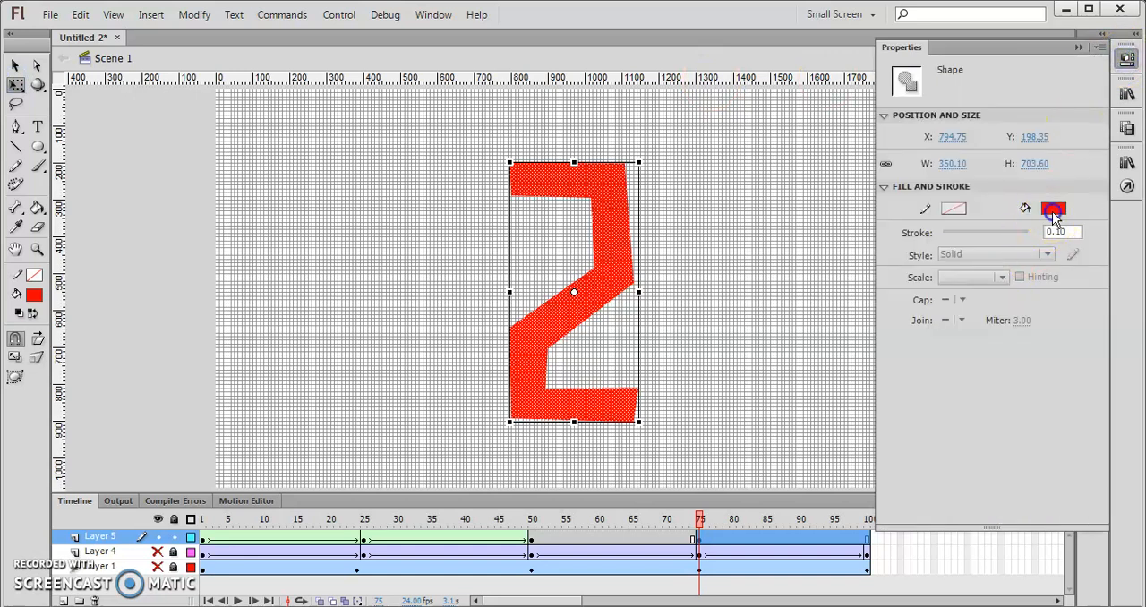
left_click(1054, 214)
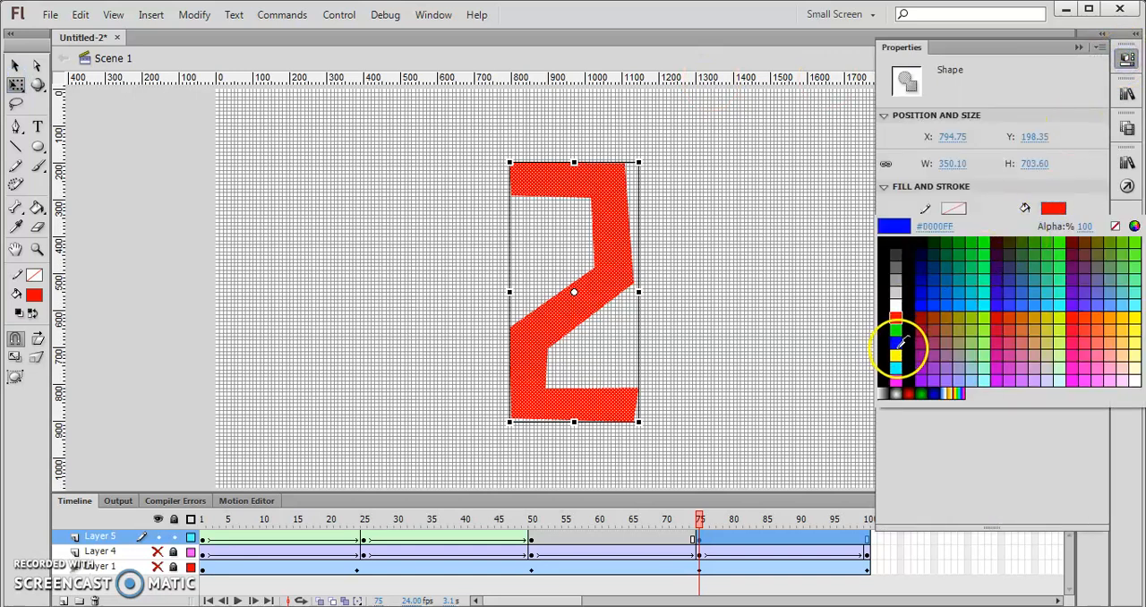
left_click(897, 344)
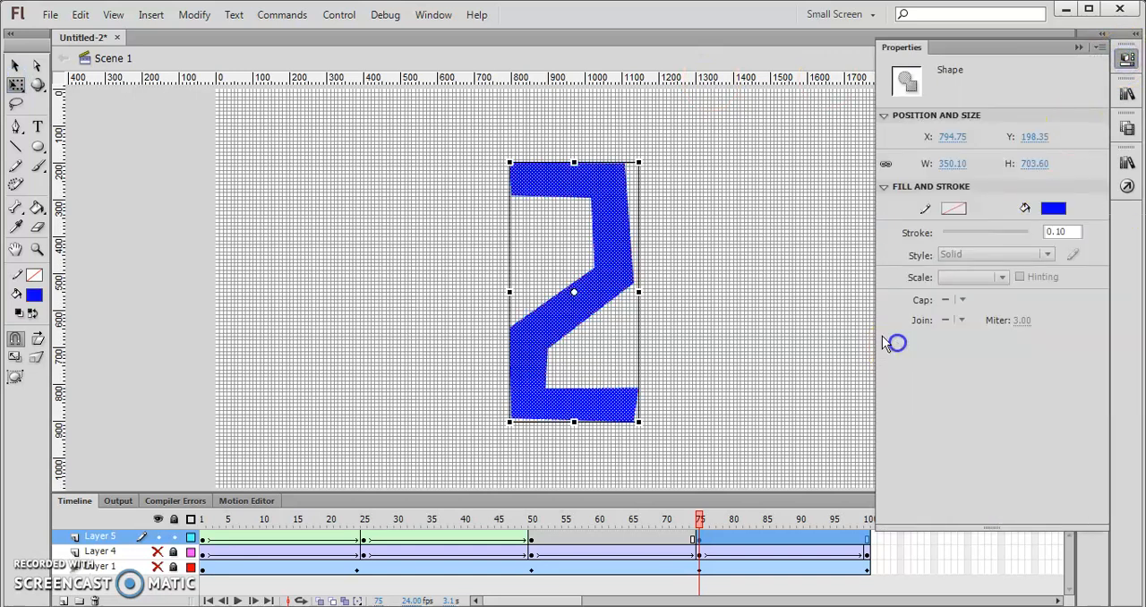
- Create a shape tween on Layer 5 from frame 50 to frame 75 and scrub through it to check the morph
left_click(15, 65)
left_click(531, 540)
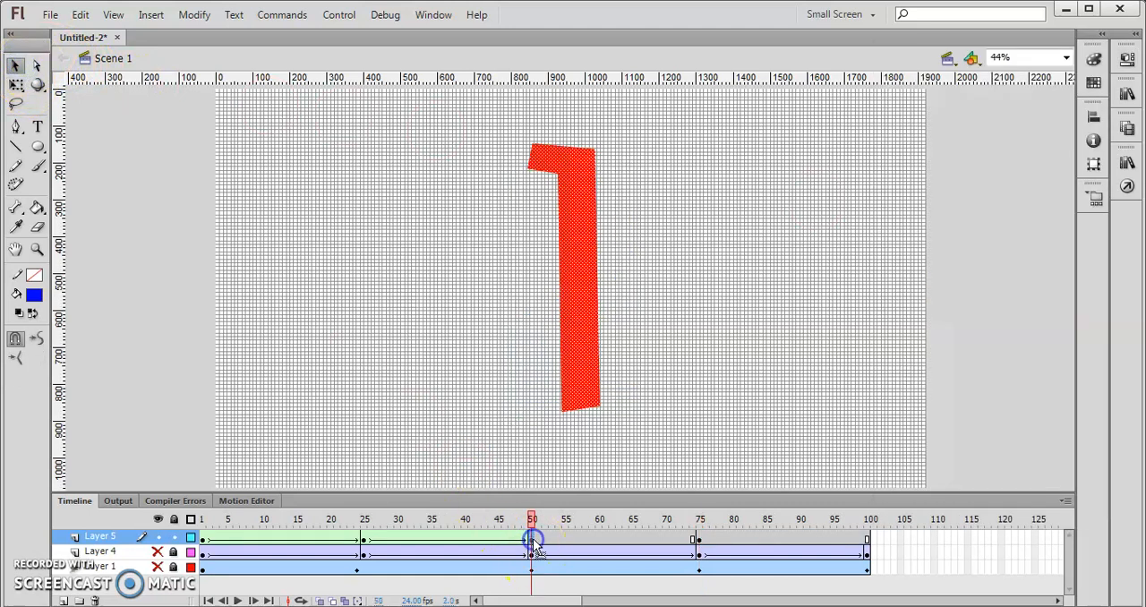
right_click(534, 544)
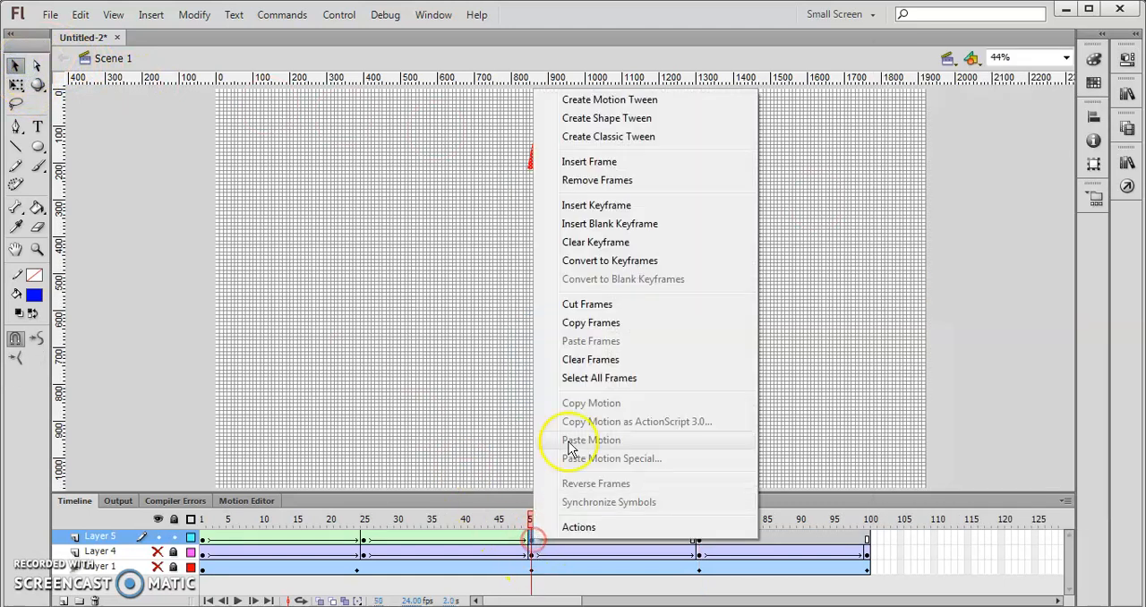
left_click(631, 119)
left_click_drag(533, 524, 704, 514)
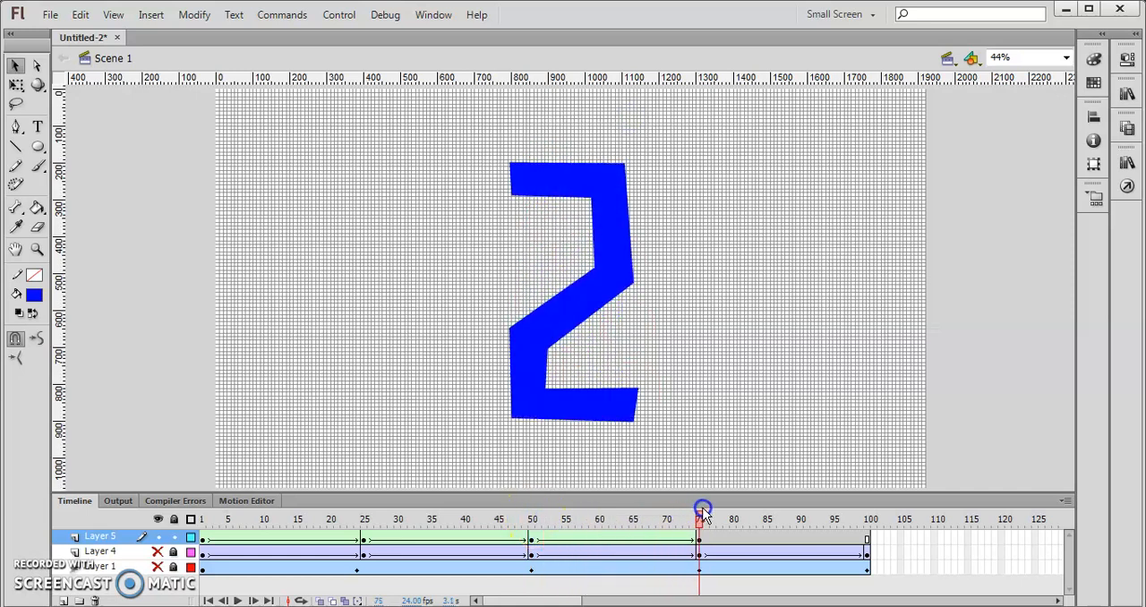
left_click_drag(803, 517, 697, 527)
- Insert a keyframe at frame 100 of Layer 5 and add the text "3" on the stage
right_click(867, 540)
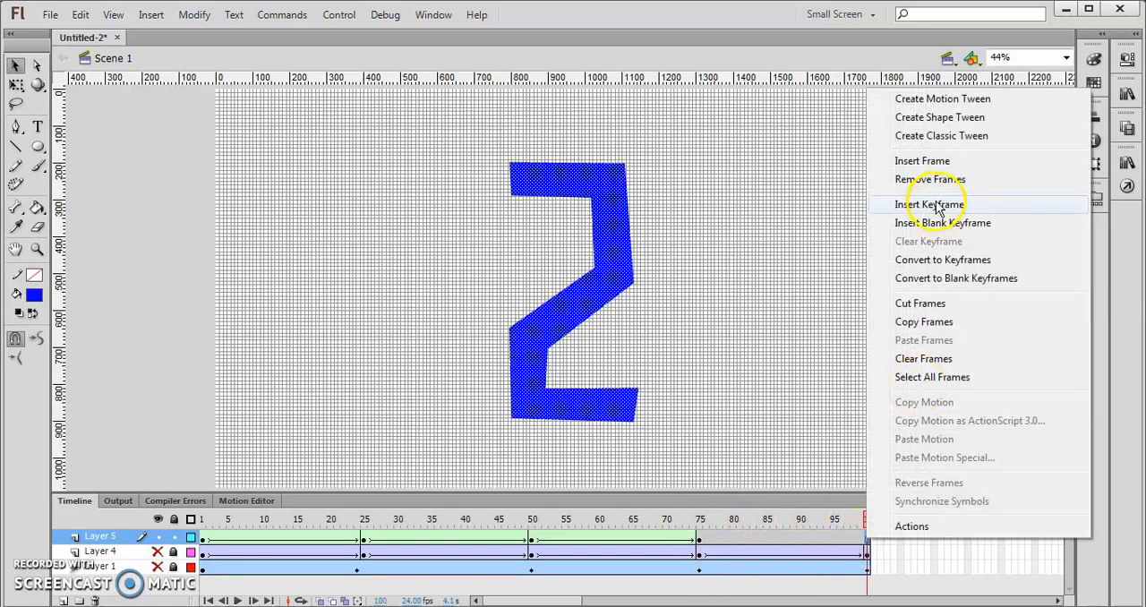
left_click(947, 208)
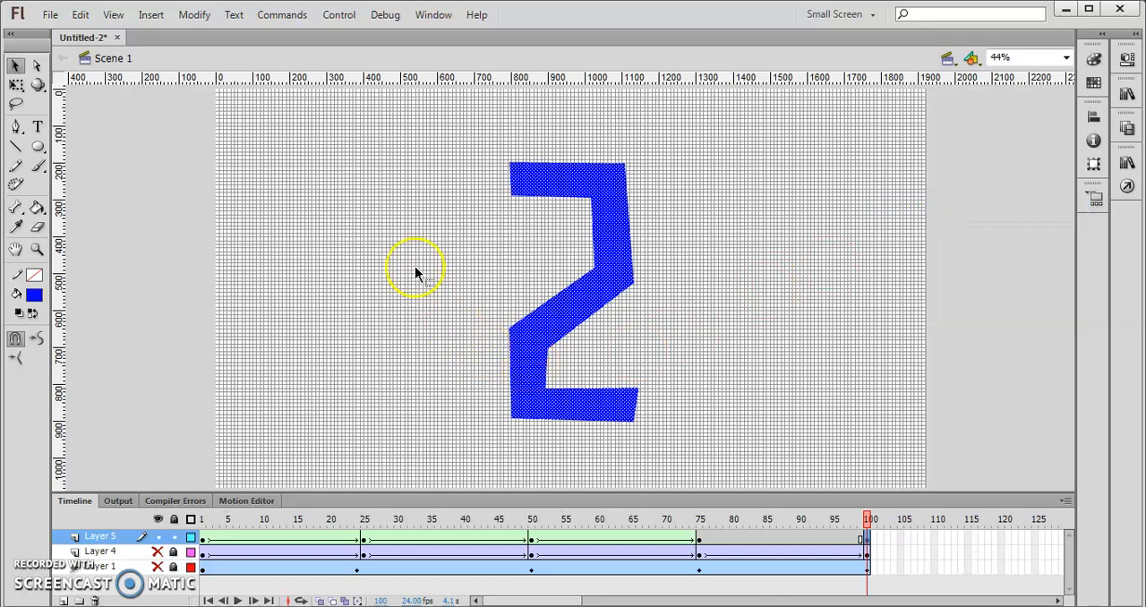
left_click(38, 130)
left_click(410, 217)
type("3")
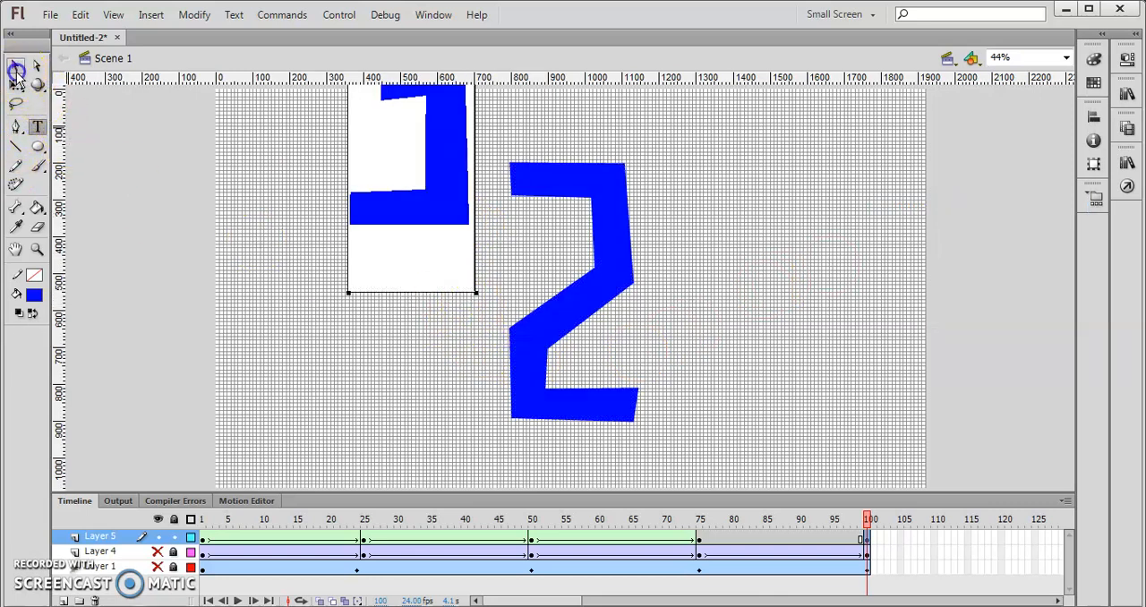
- Position the "3" over the "2", cut it, delete the "2" from frame 100 and paste the "3" back in place
left_click(14, 65)
left_click_drag(468, 200, 607, 355)
key("Delete")
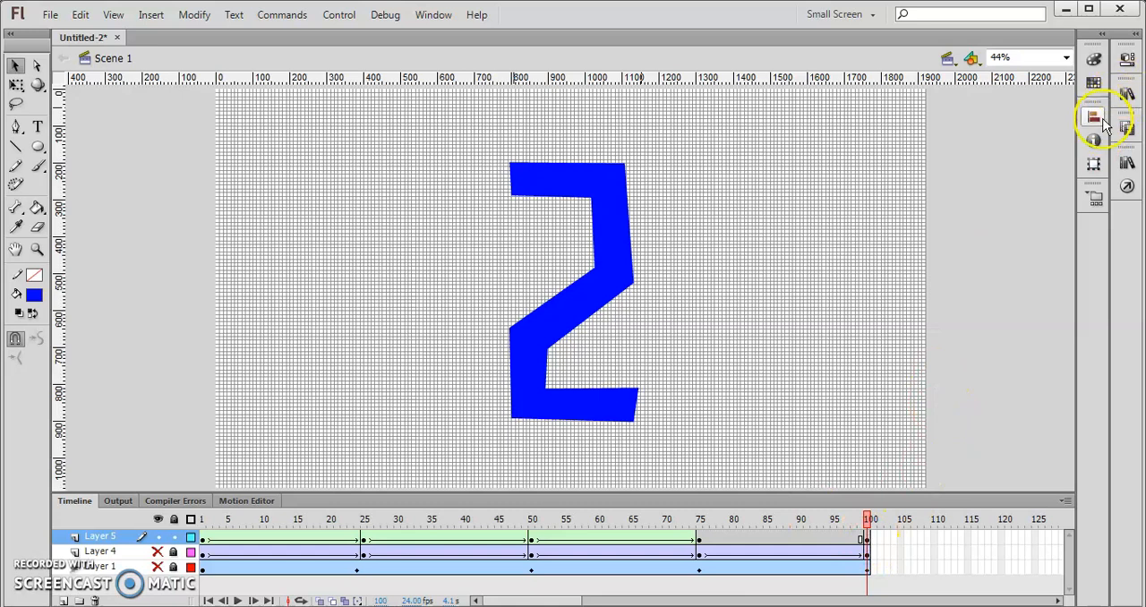
left_click(579, 320)
key("Delete")
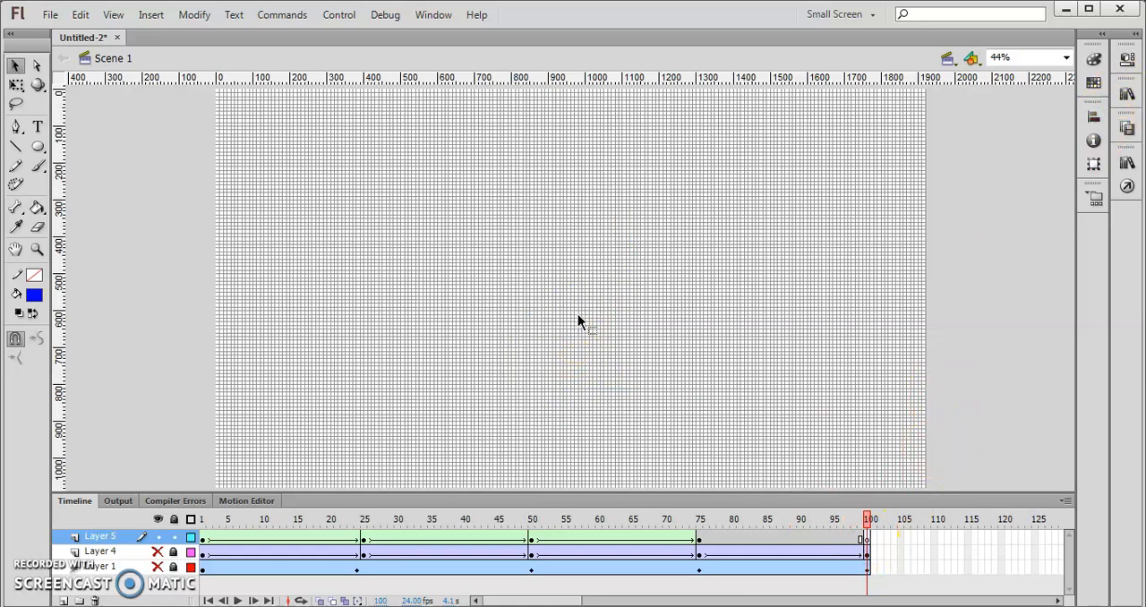
right_click(534, 242)
left_click(588, 304)
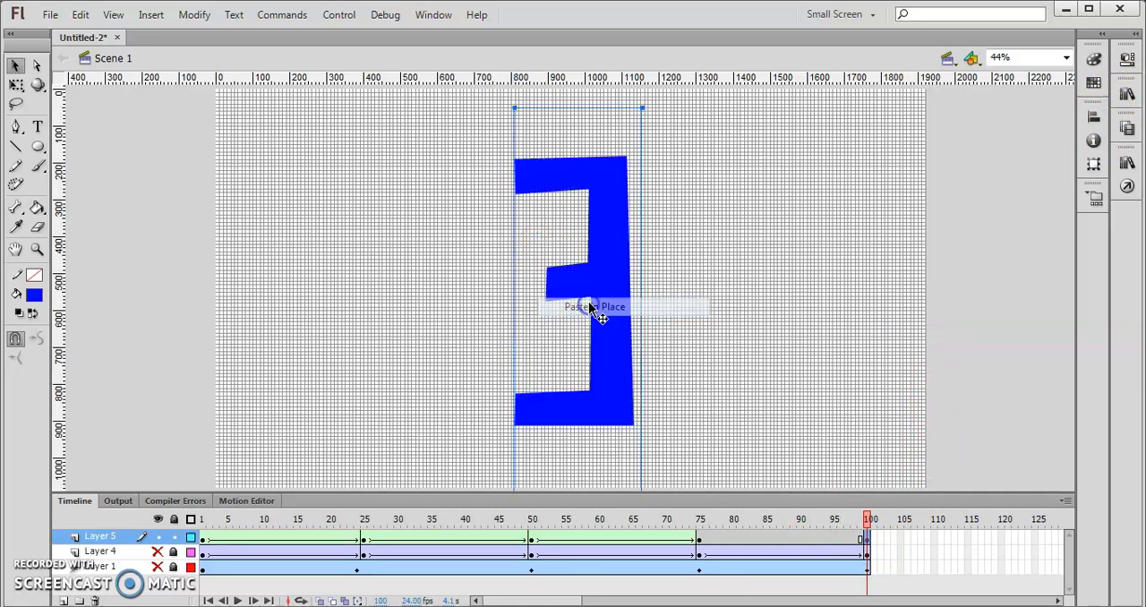
- Break apart the text "3" at frame 100 into a plain shape
right_click(614, 174)
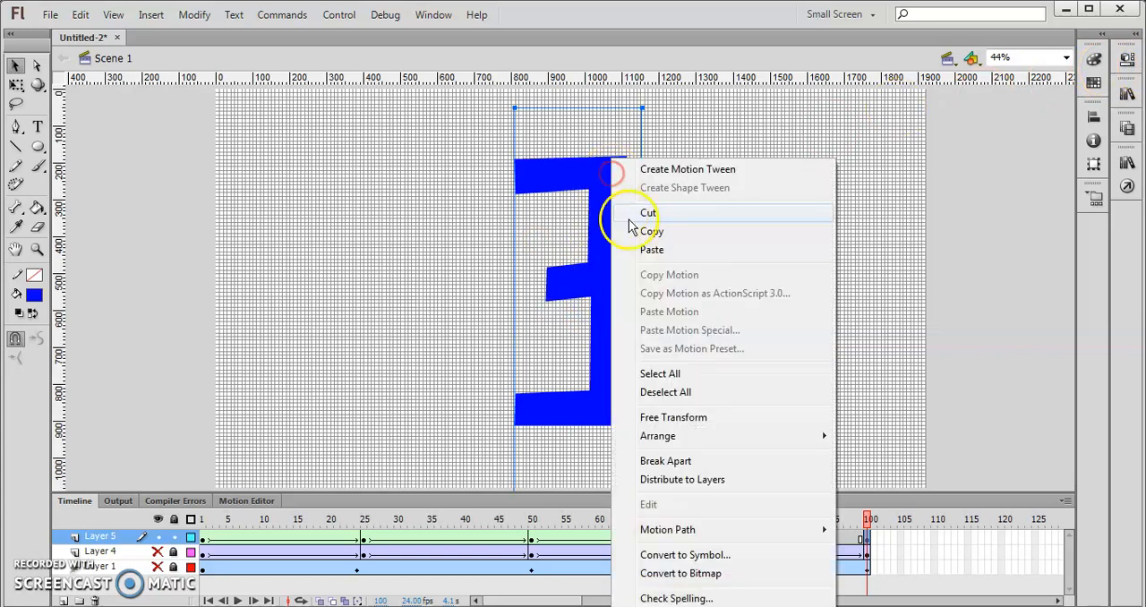
left_click(678, 462)
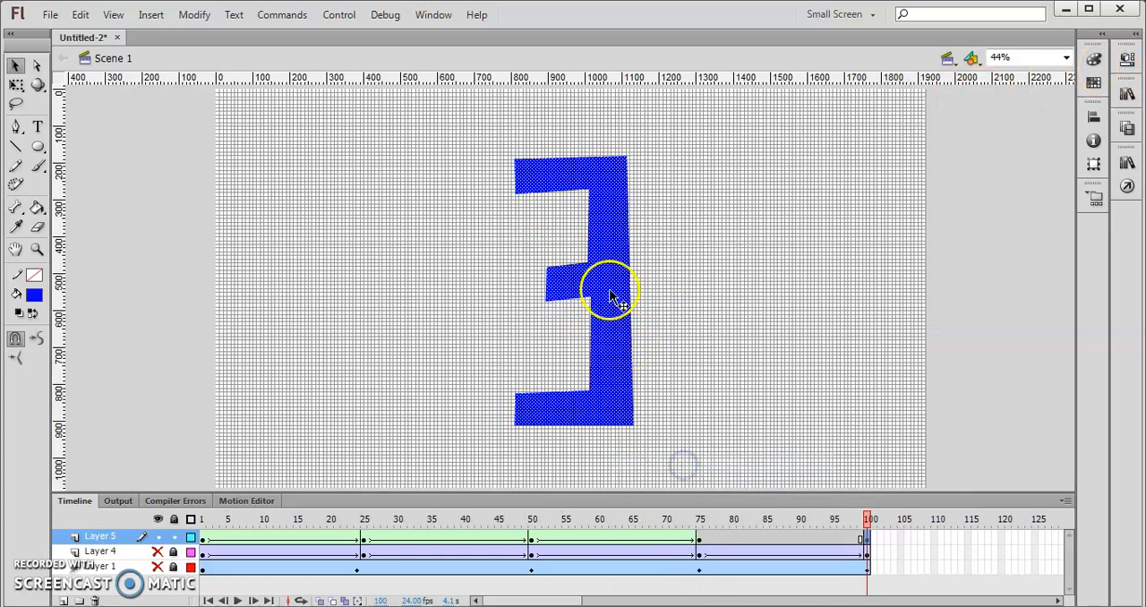
left_click(112, 143)
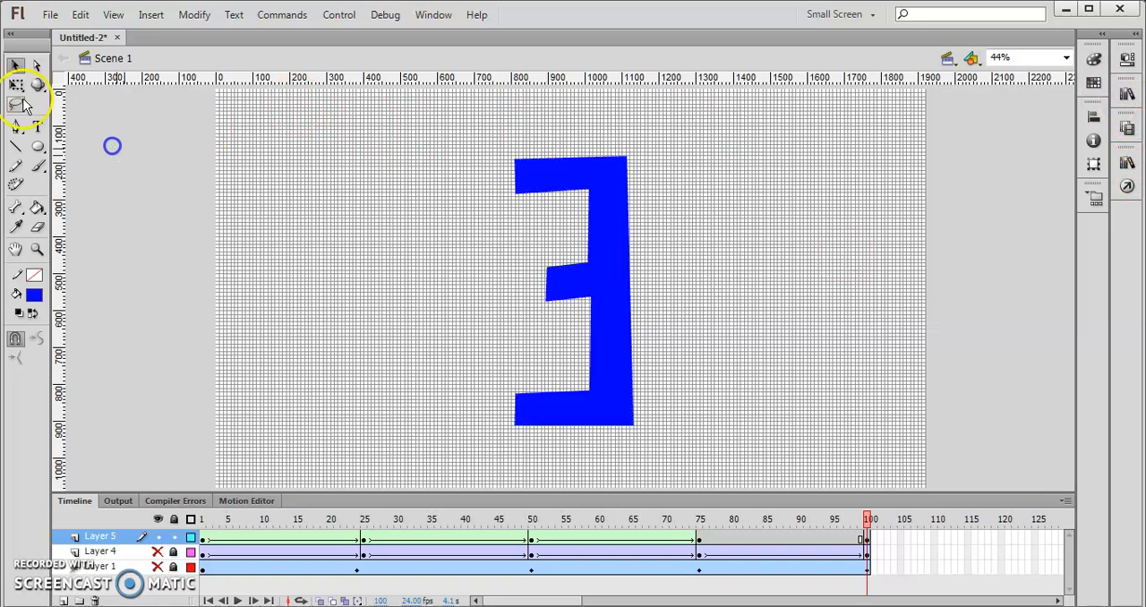
- Change the fill color of the "3" shape to green and deselect it
left_click(17, 84)
left_click(575, 247)
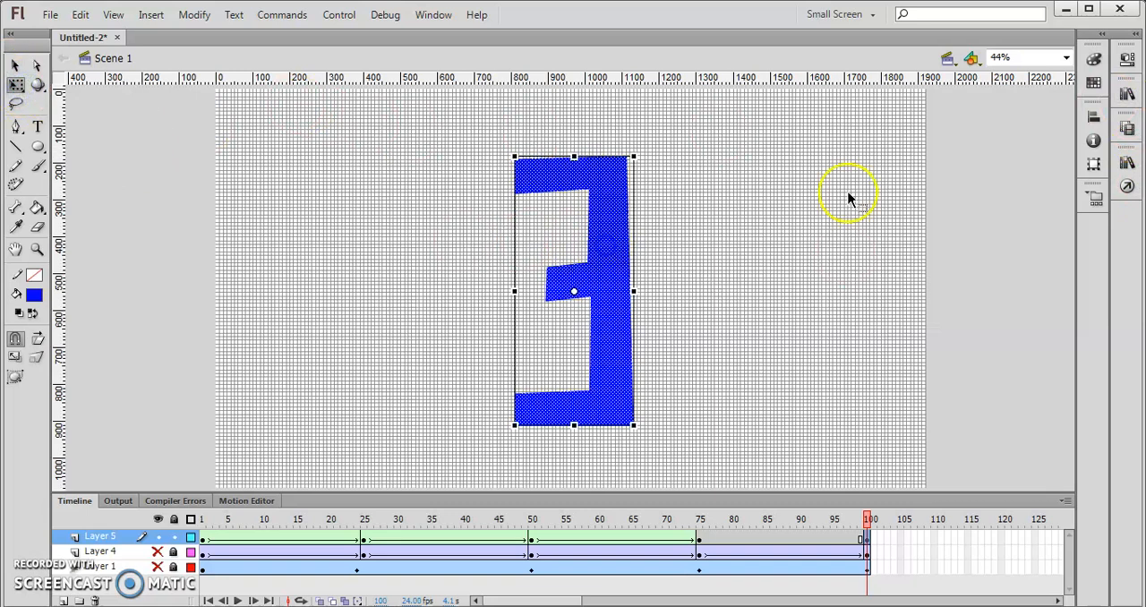
left_click(1095, 60)
left_click(1051, 208)
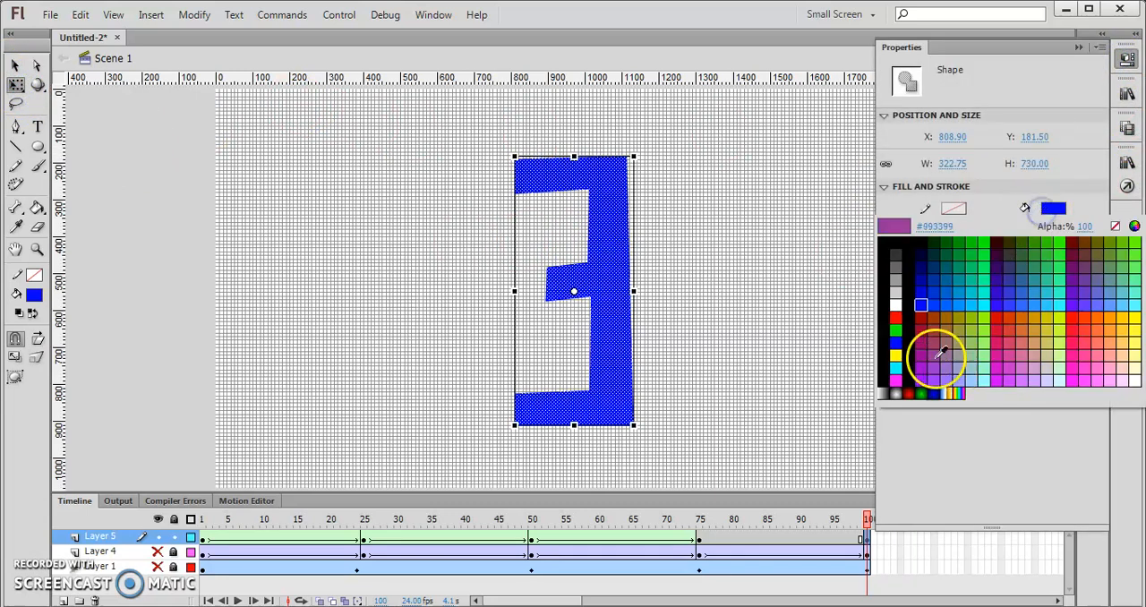
left_click(896, 331)
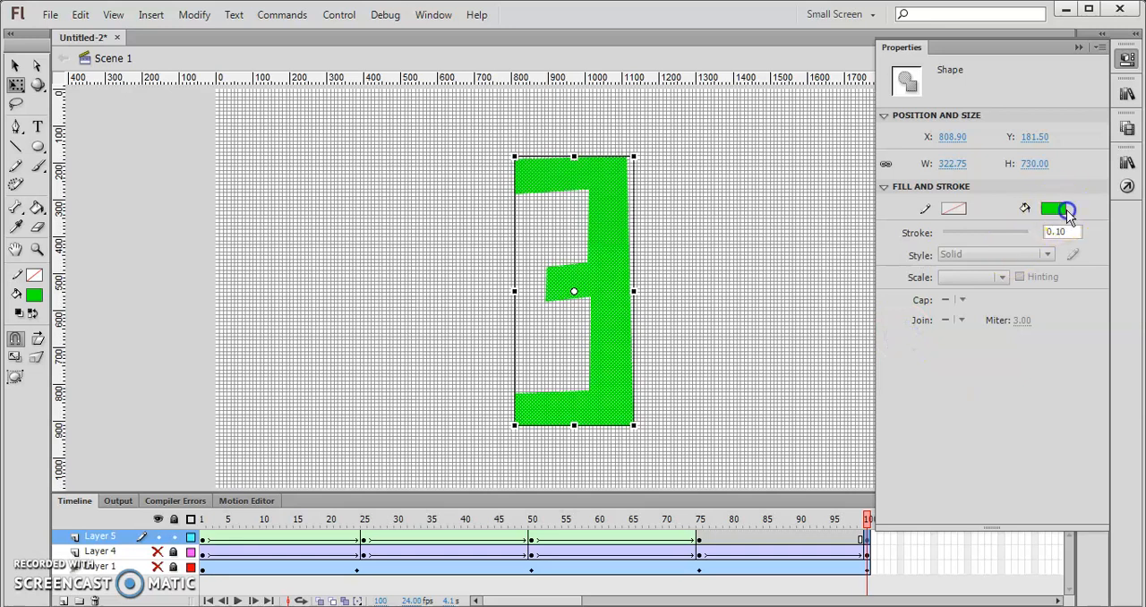
left_click(1055, 211)
left_click(1056, 208)
left_click(1126, 59)
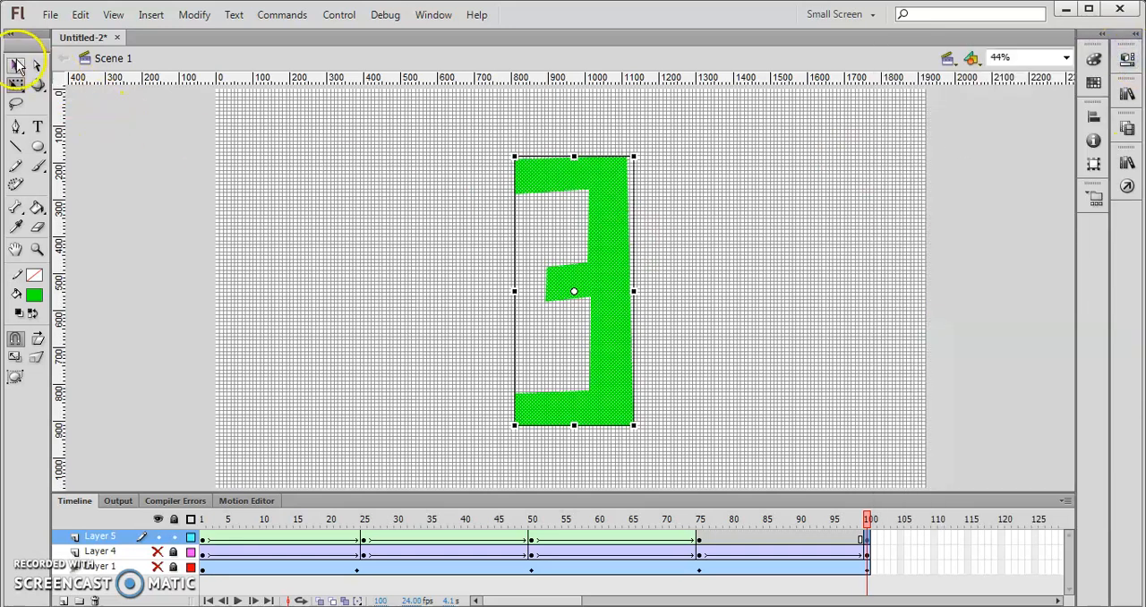
left_click(16, 65)
left_click(112, 154)
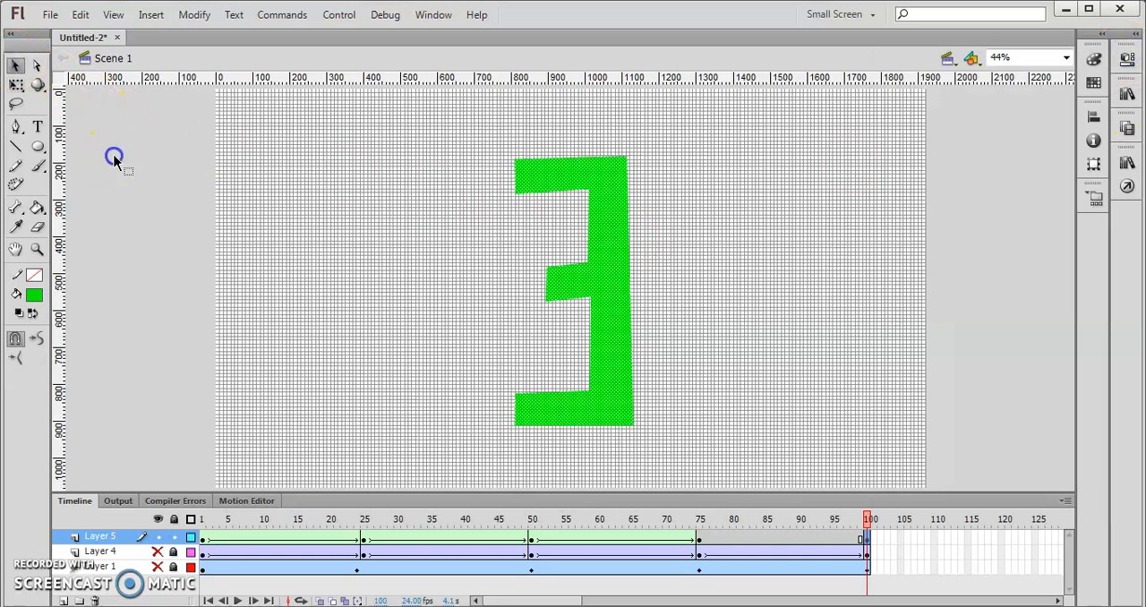
- Create a shape tween on Layer 5 from frame 75 to frame 100, scrub through it and play the animation
left_click(700, 541)
right_click(699, 542)
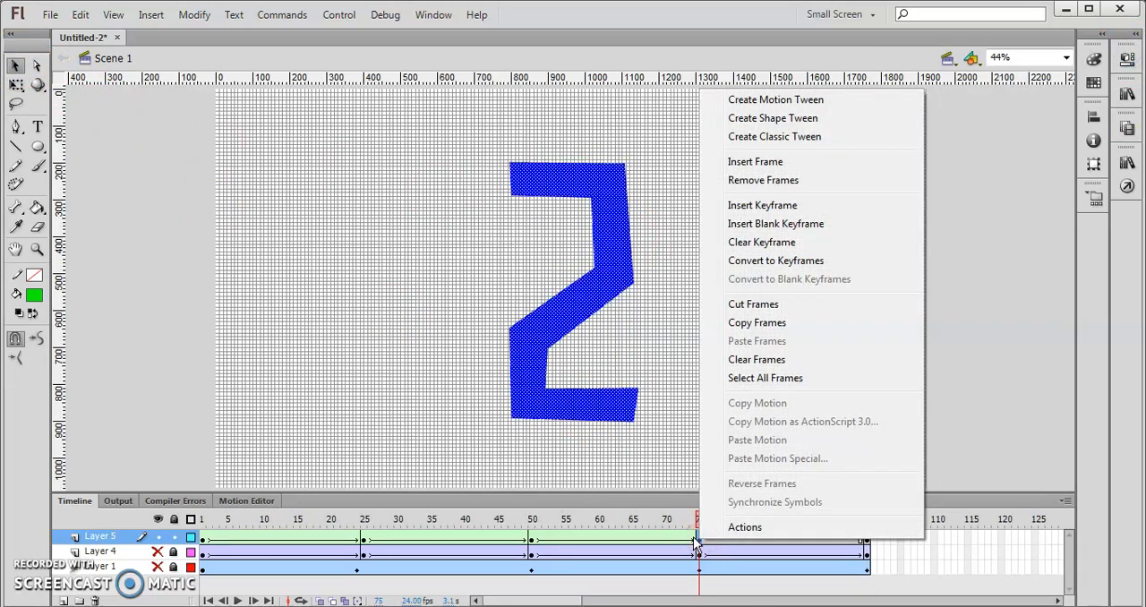
left_click(754, 119)
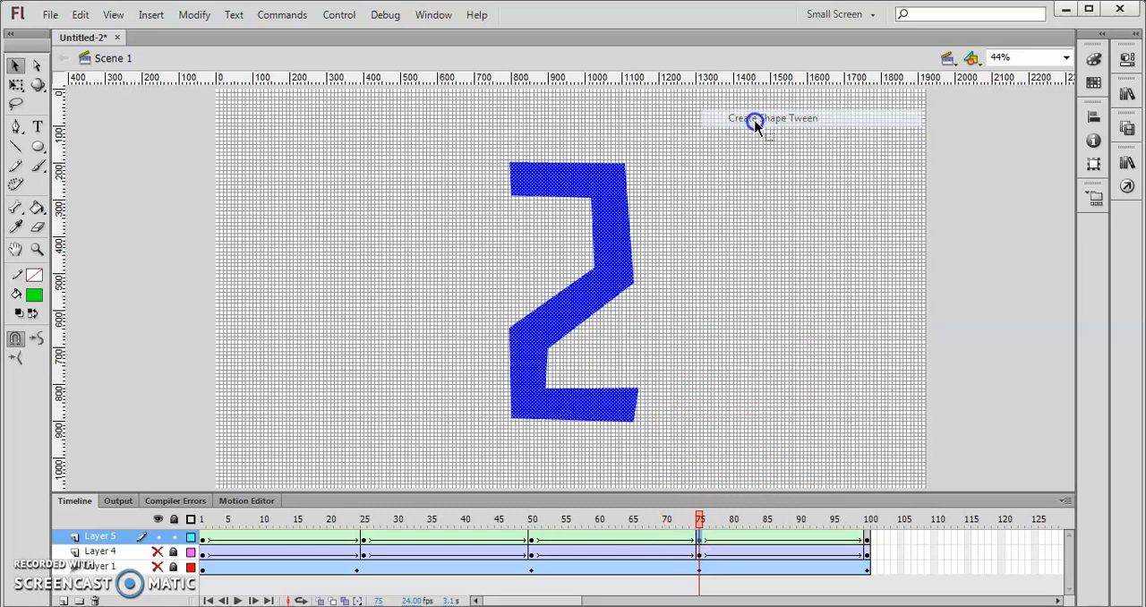
left_click_drag(701, 527, 876, 512)
left_click(157, 298)
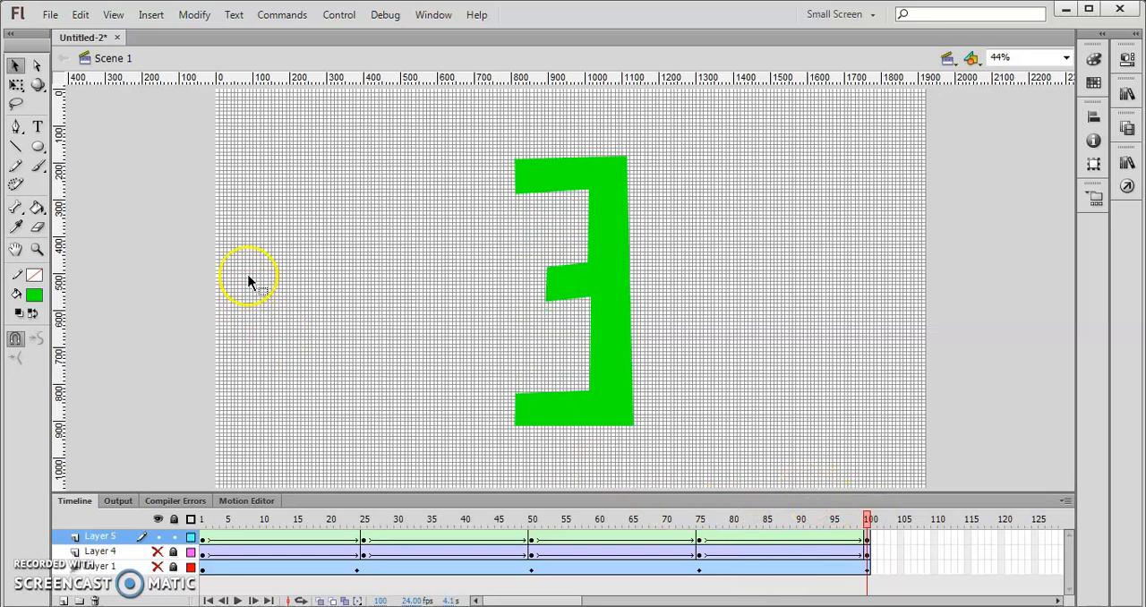
key("Return")
- Hide and lock Layer 5, and unlock and show Layer 4
left_click(158, 536)
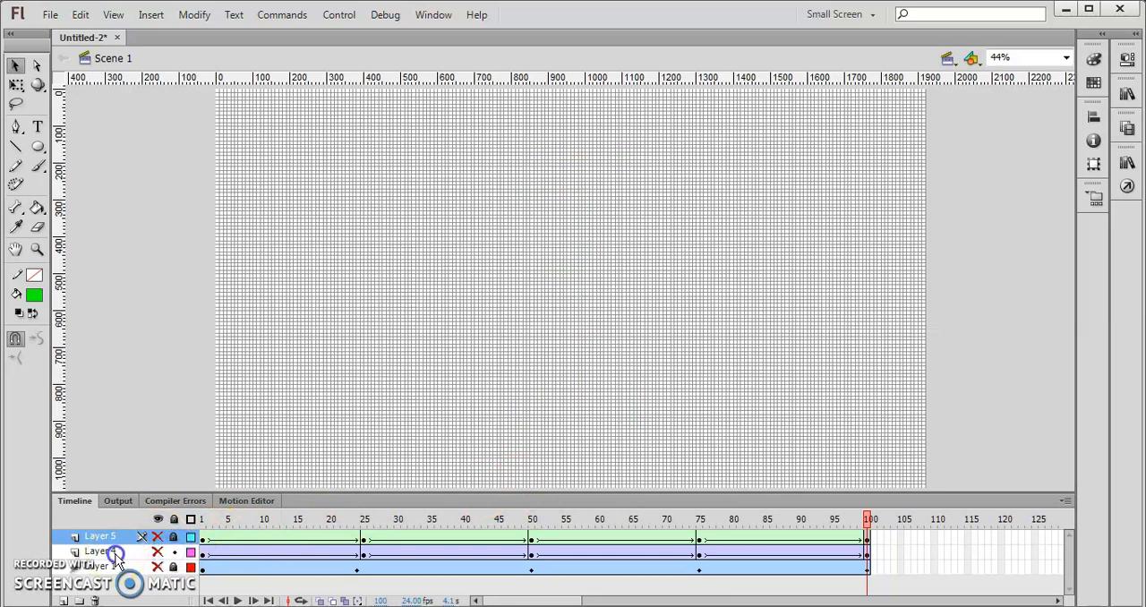
left_click(117, 553)
left_click(158, 552)
- Set the ease of Layer 4's first classic tween, between frames 1 and 25, to 100 out
left_click(290, 551)
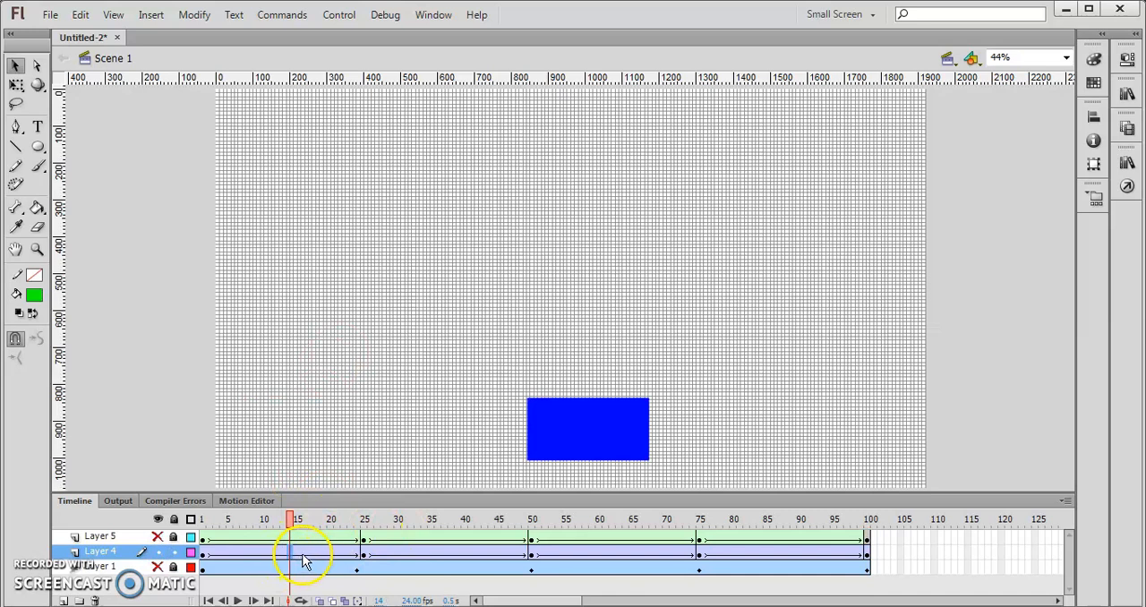
left_click(1128, 61)
left_click(601, 440)
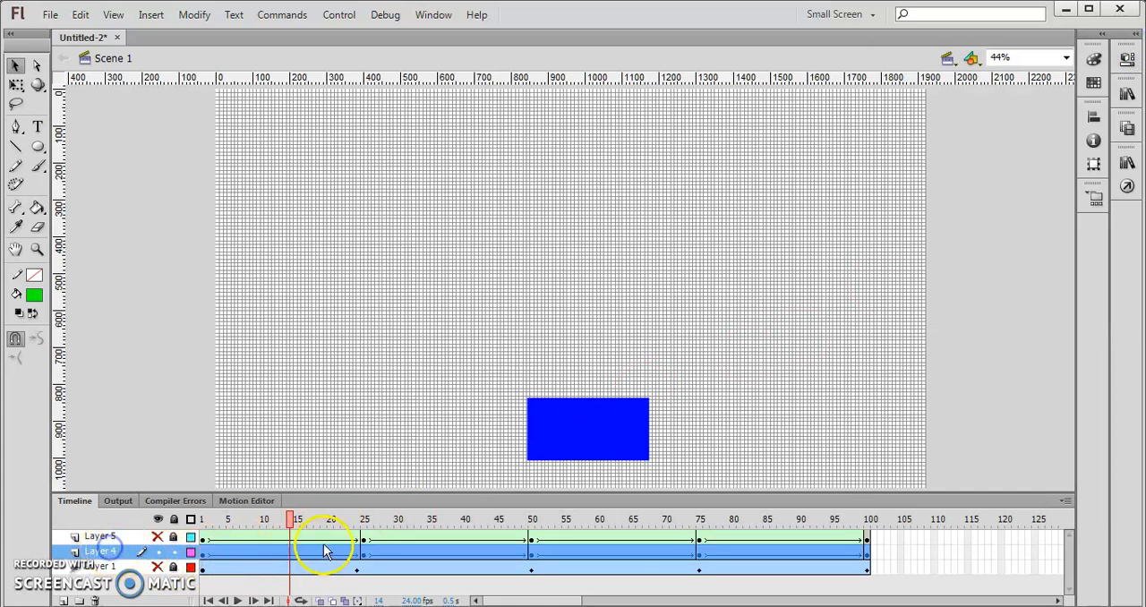
left_click(363, 552)
left_click(284, 553)
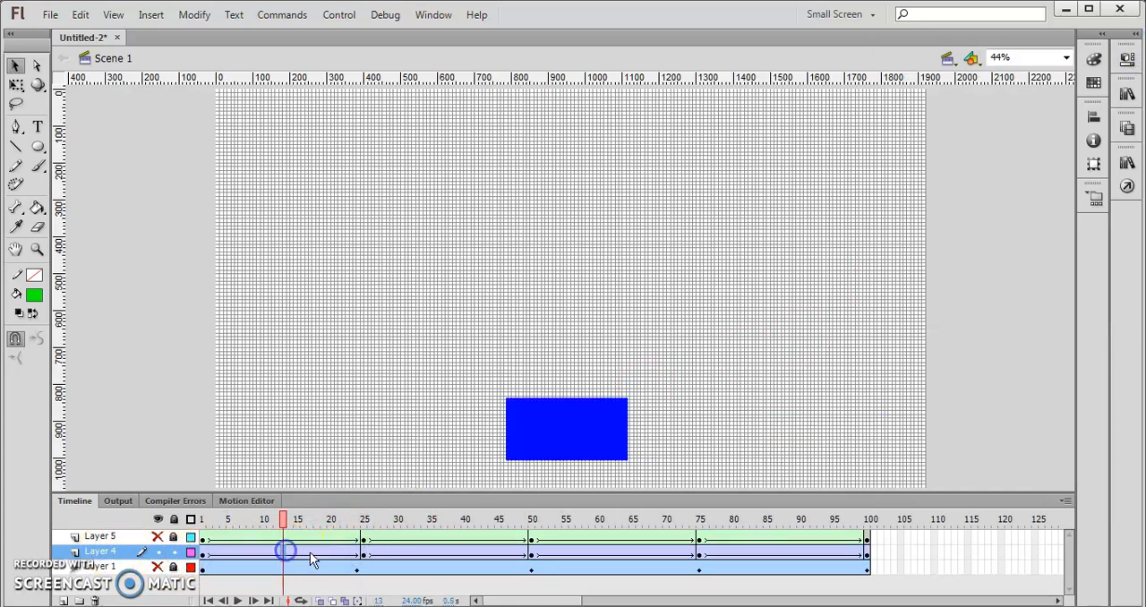
left_click(1134, 66)
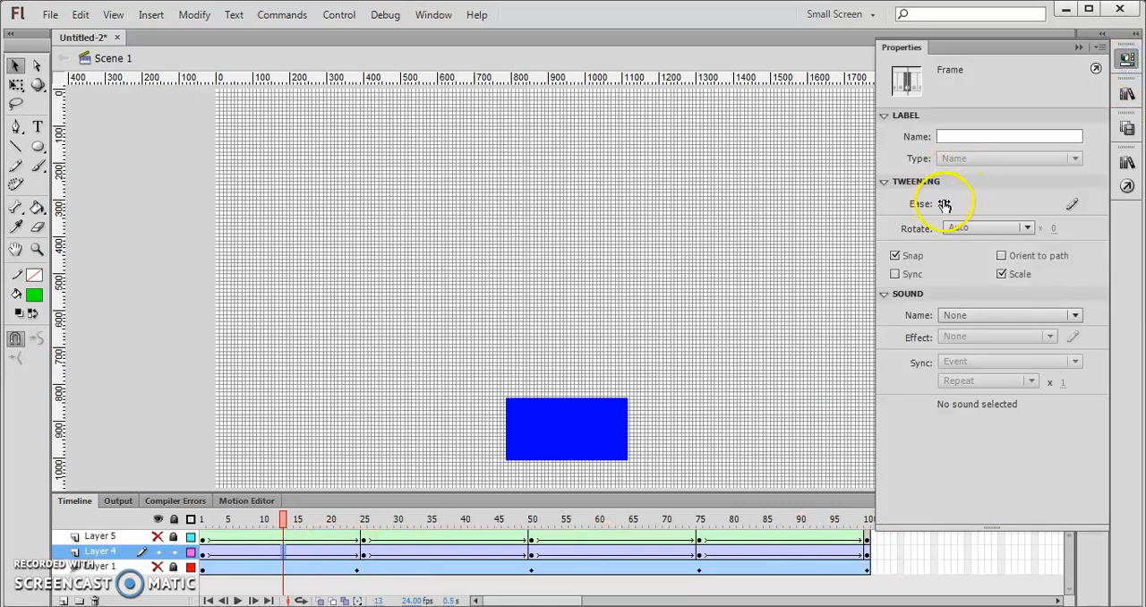
left_click_drag(1068, 204, 1076, 204)
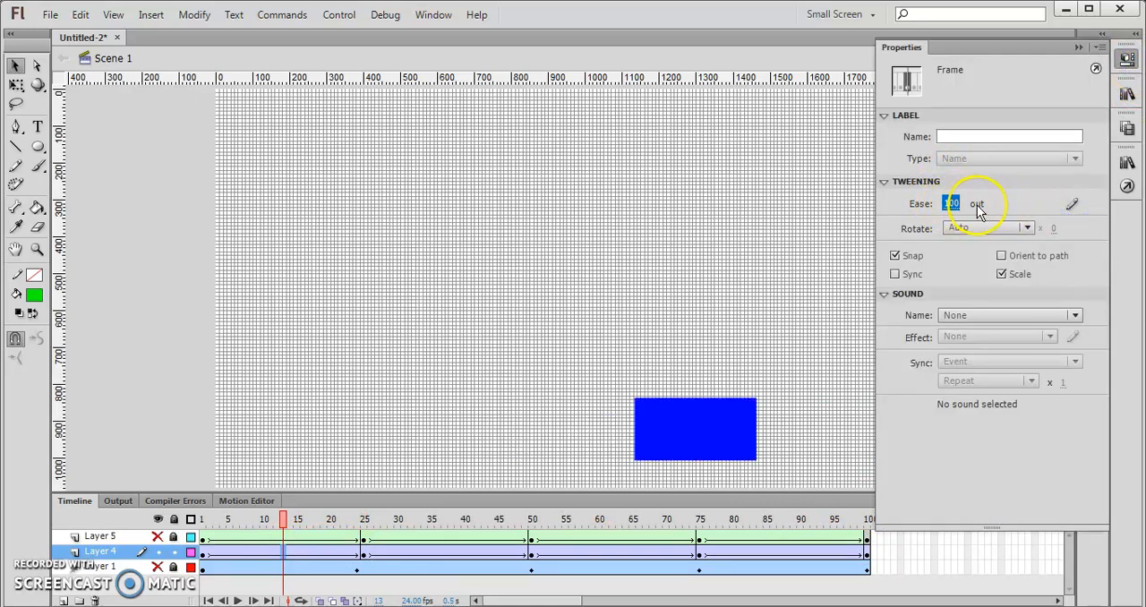
- Set the ease of Layer 4's tween between frames 50 and 75 to -100 in and play the animation from frame 1
left_click(478, 555)
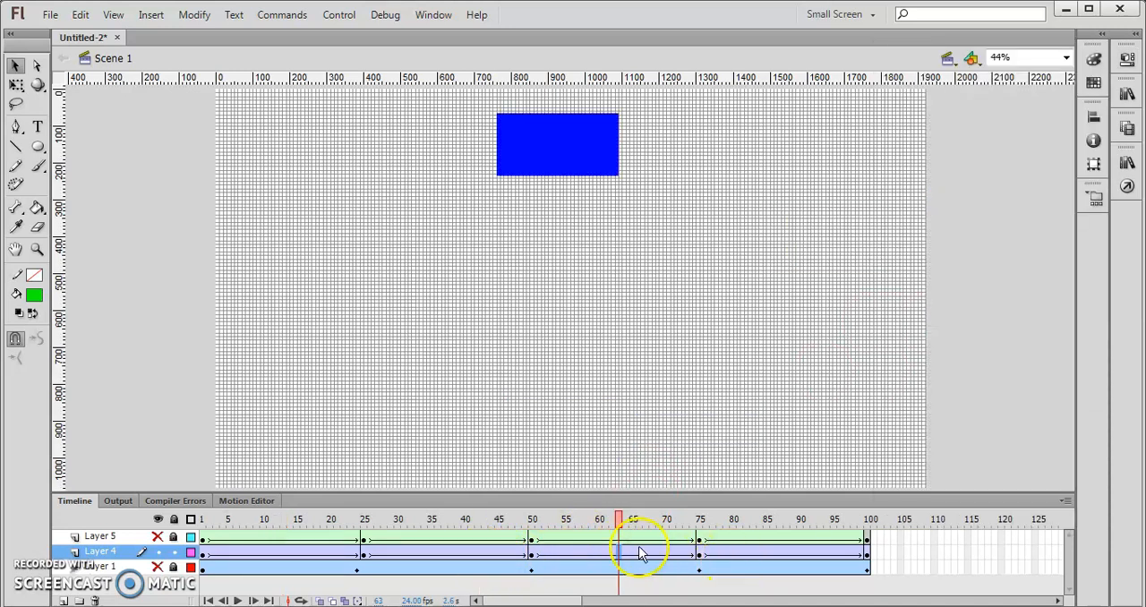
left_click(1127, 59)
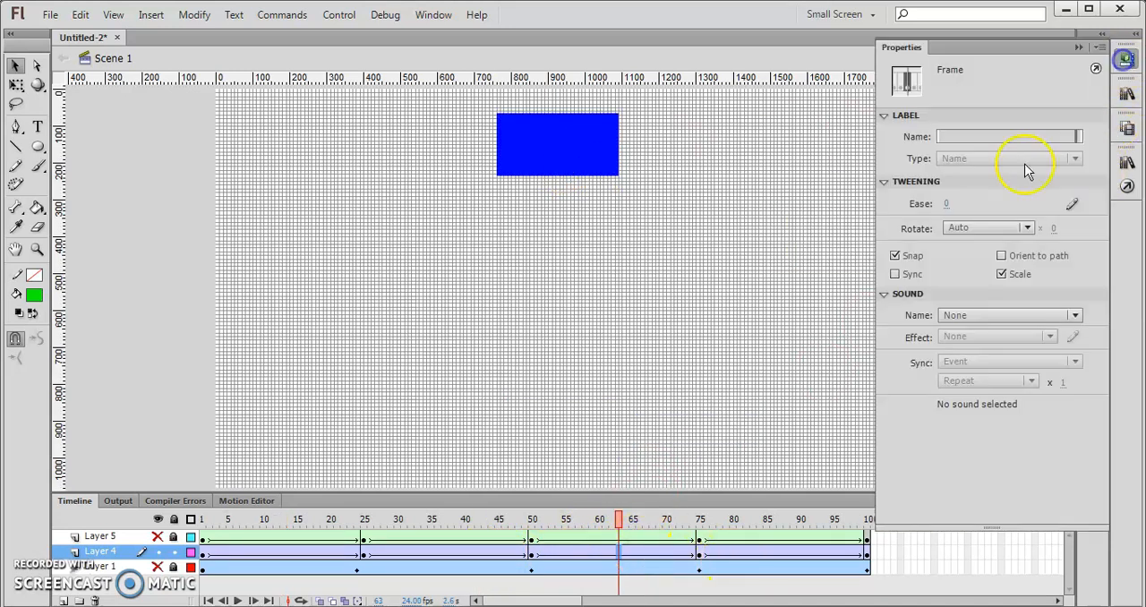
left_click(709, 230)
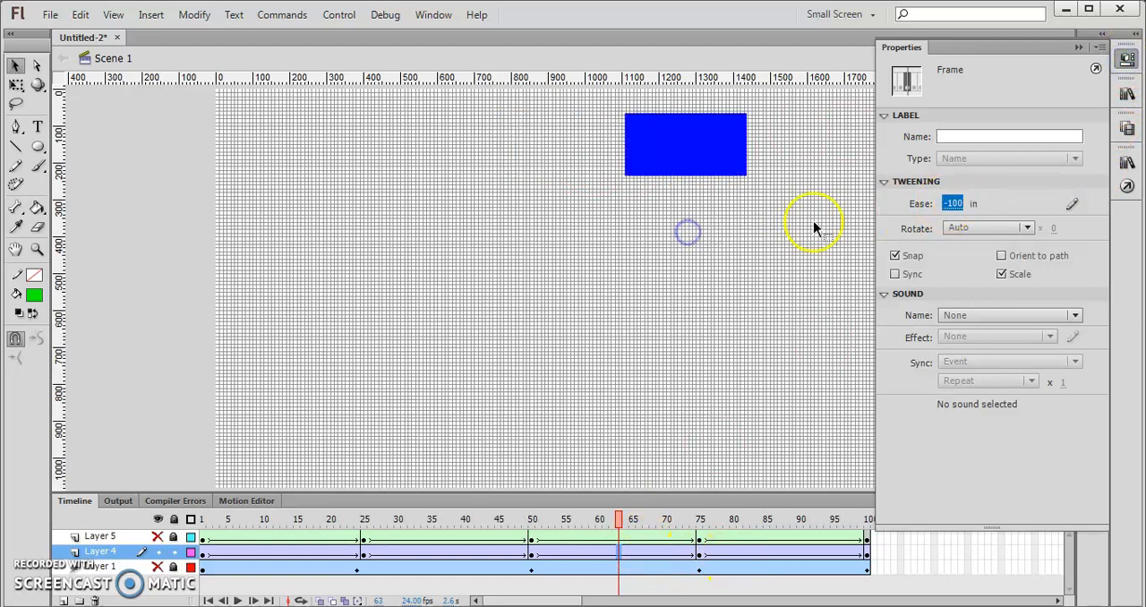
left_click_drag(598, 526, 185, 518)
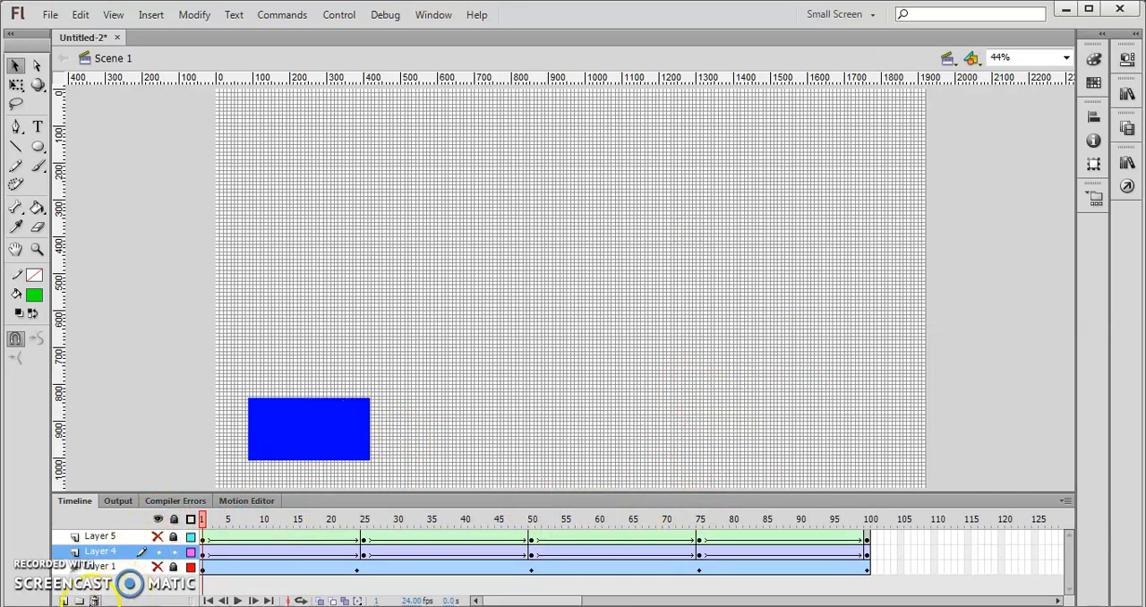
left_click(238, 601)
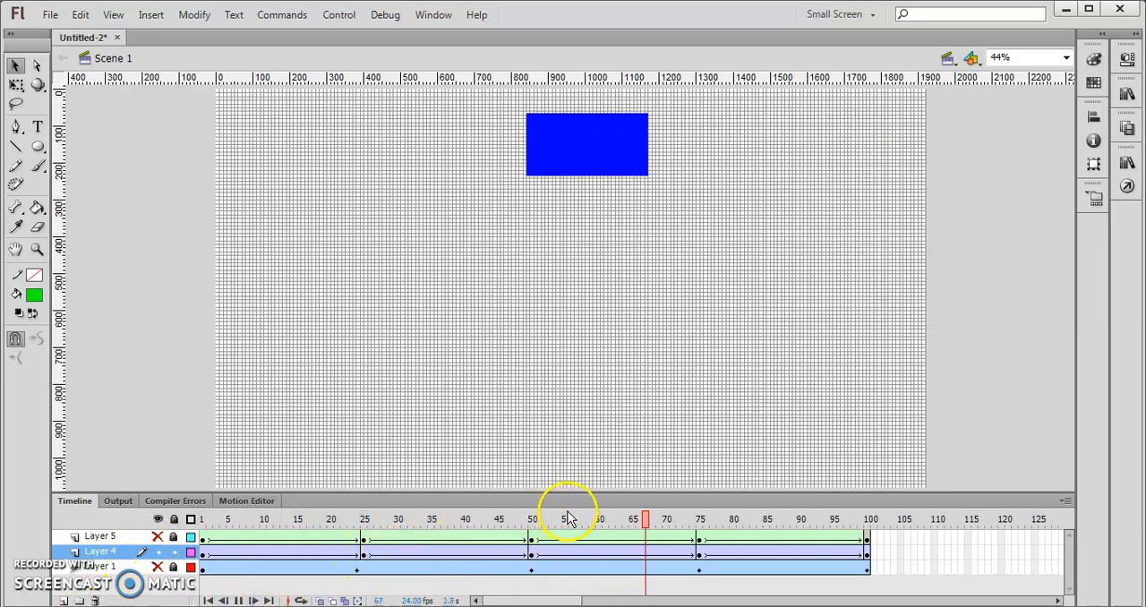
- Give Layer 4's tween from frame 75 to 100 a custom ease curve peaking at about 68% near frame 81 and dipping to about 22% near frame 93
left_click(794, 552)
left_click(1126, 60)
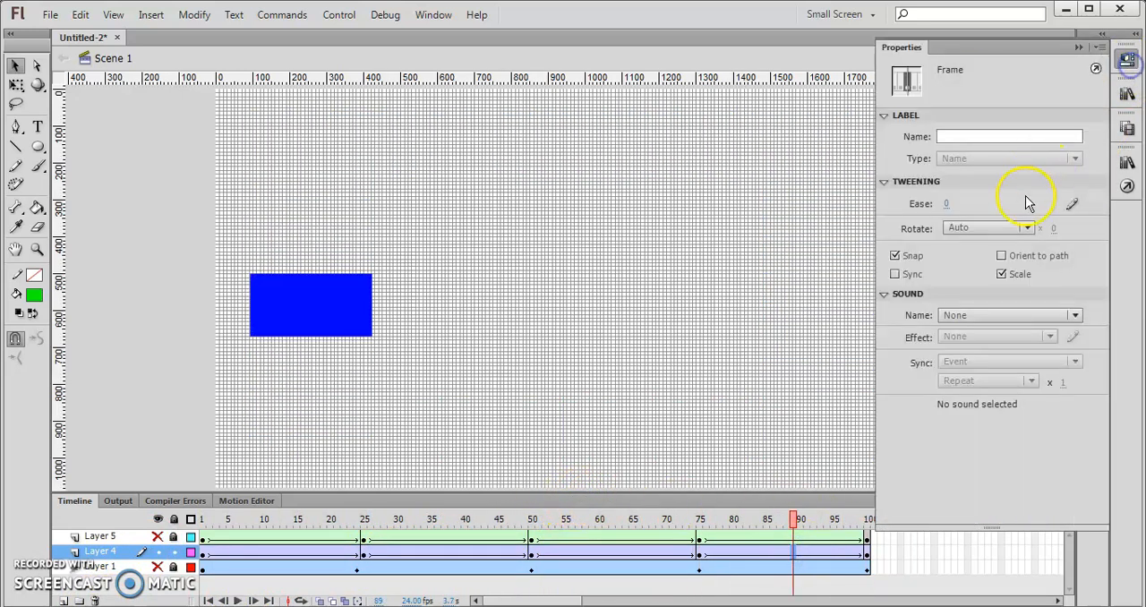
left_click(1073, 205)
left_click_drag(511, 335, 464, 251)
left_click_drag(632, 224, 666, 367)
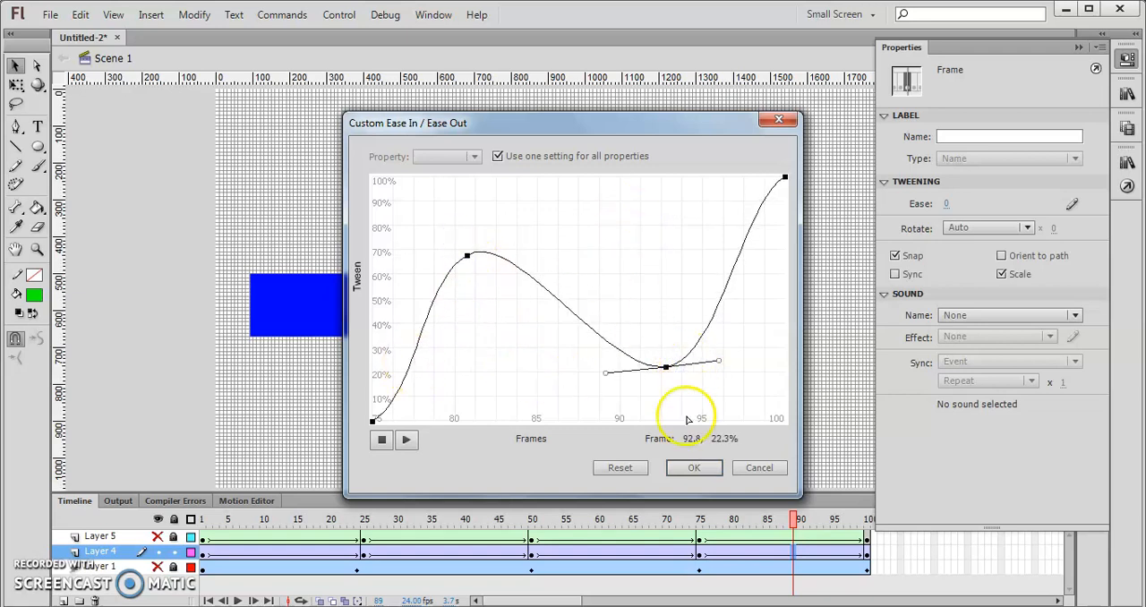
left_click(699, 468)
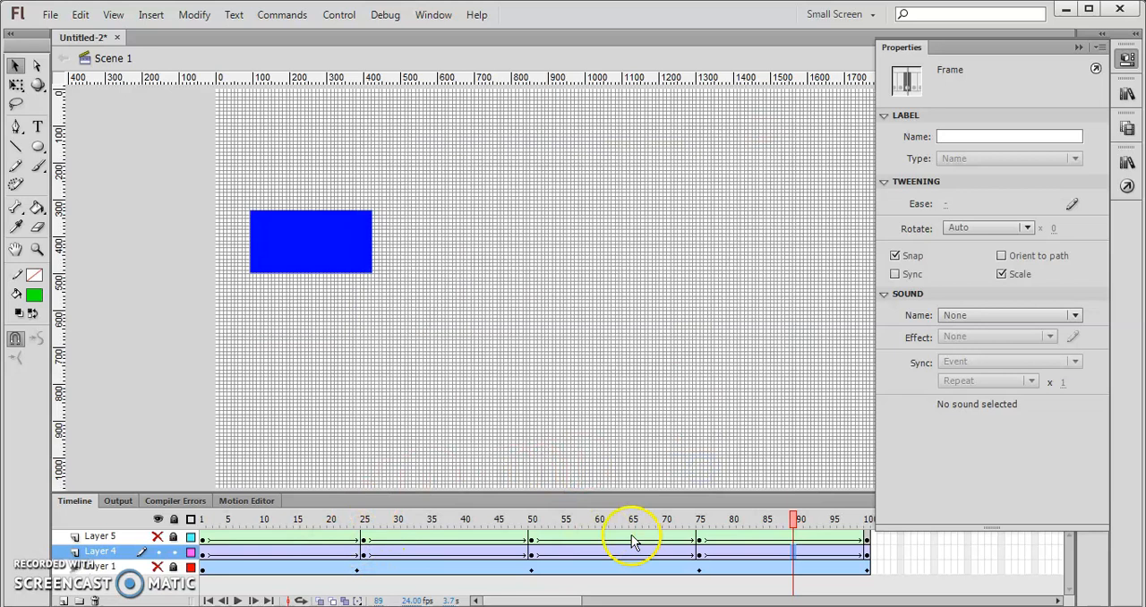
- Play back the custom-eased tween from frame 75, and test the whole movie before closing the preview
left_click(699, 519)
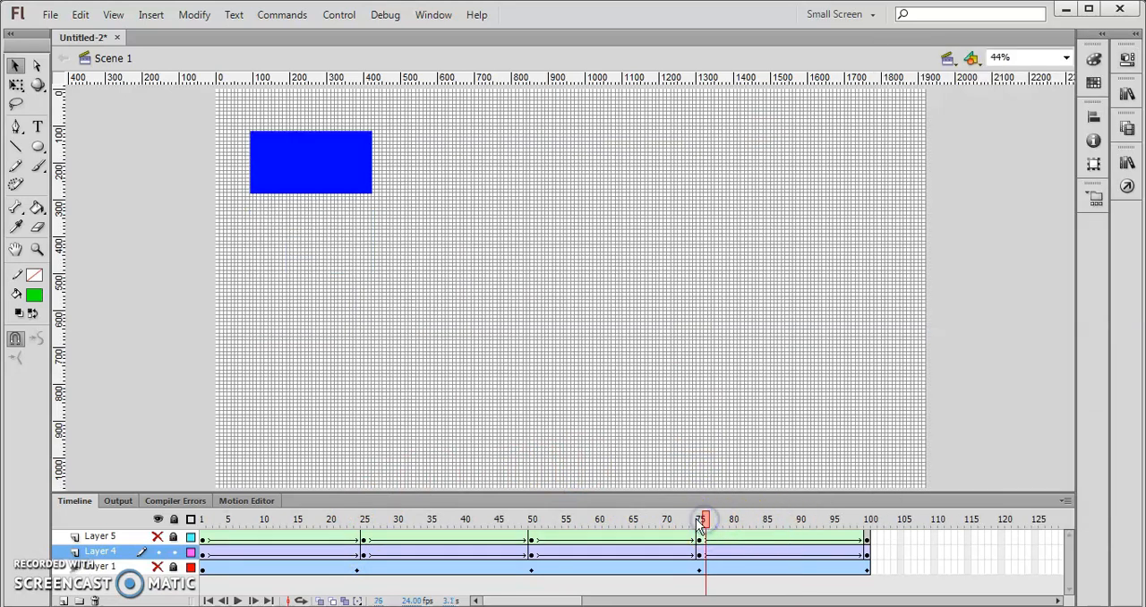
left_click(238, 599)
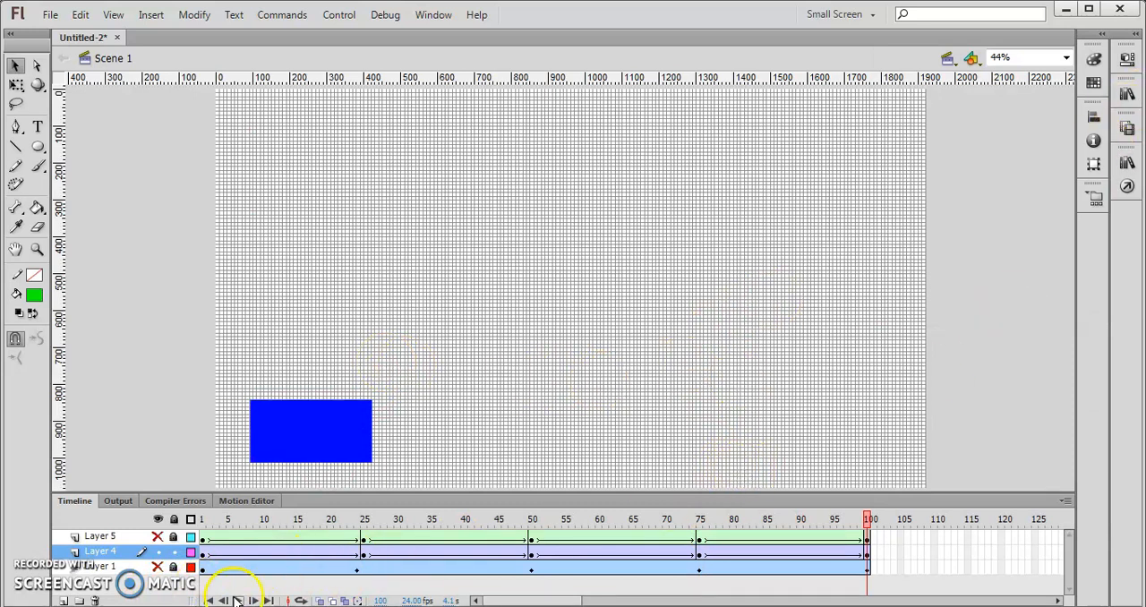
left_click(238, 600)
left_click(237, 601)
key("ctrl+Return")
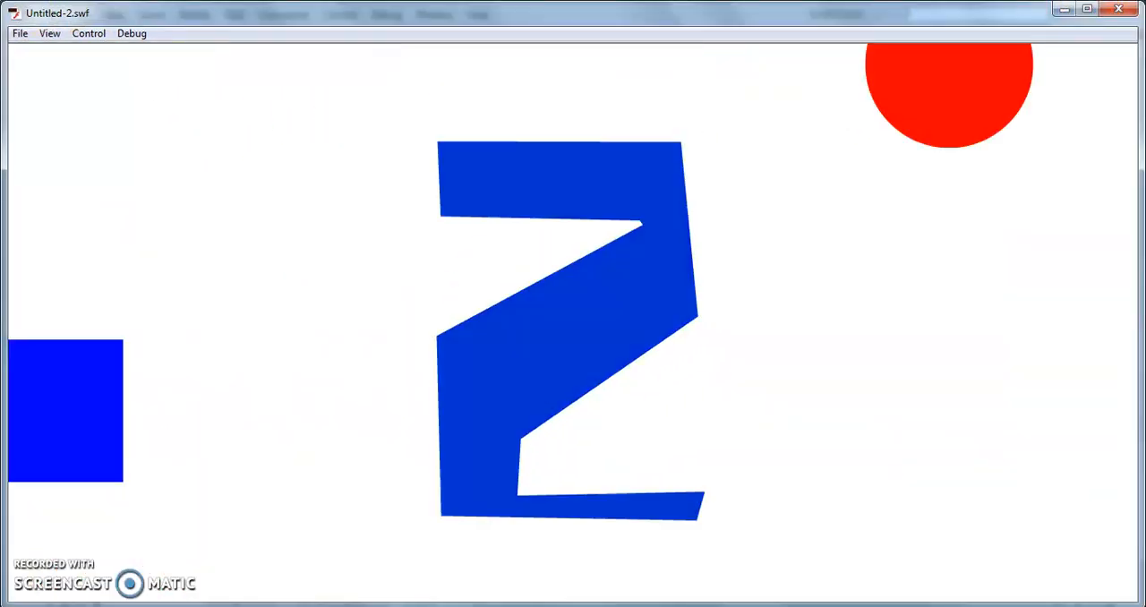
left_click(1121, 9)
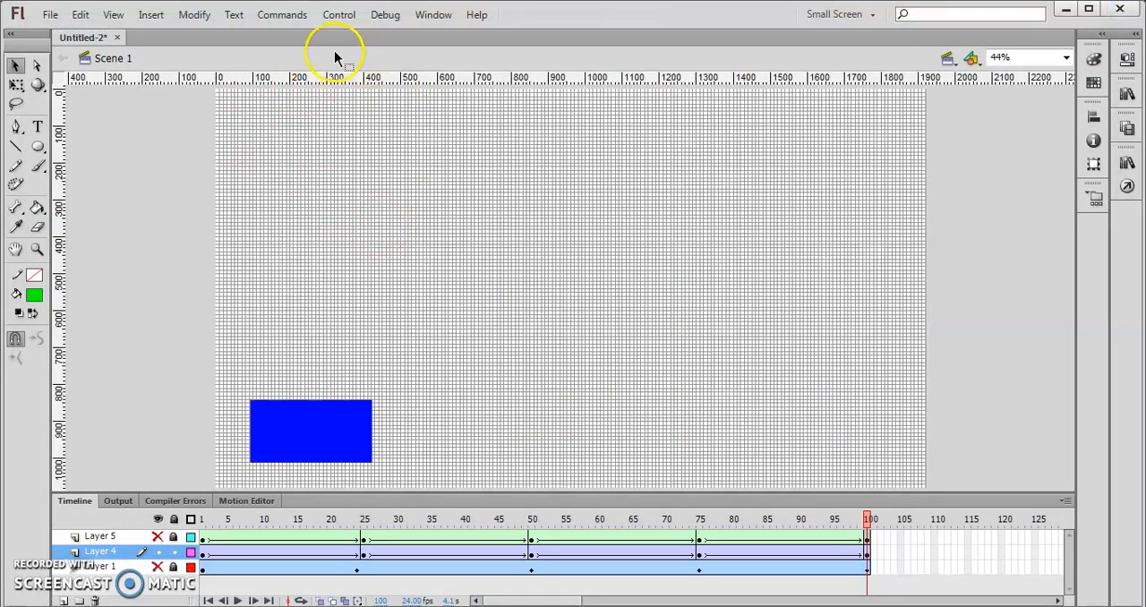
- Add horizontal guides at about 70 and 1000 px and vertical guides at about 80 and 1780 px on the stage
left_click_drag(327, 78, 319, 115)
left_click_drag(59, 205, 240, 198)
left_click_drag(341, 77, 315, 475)
left_click_drag(69, 367, 874, 293)
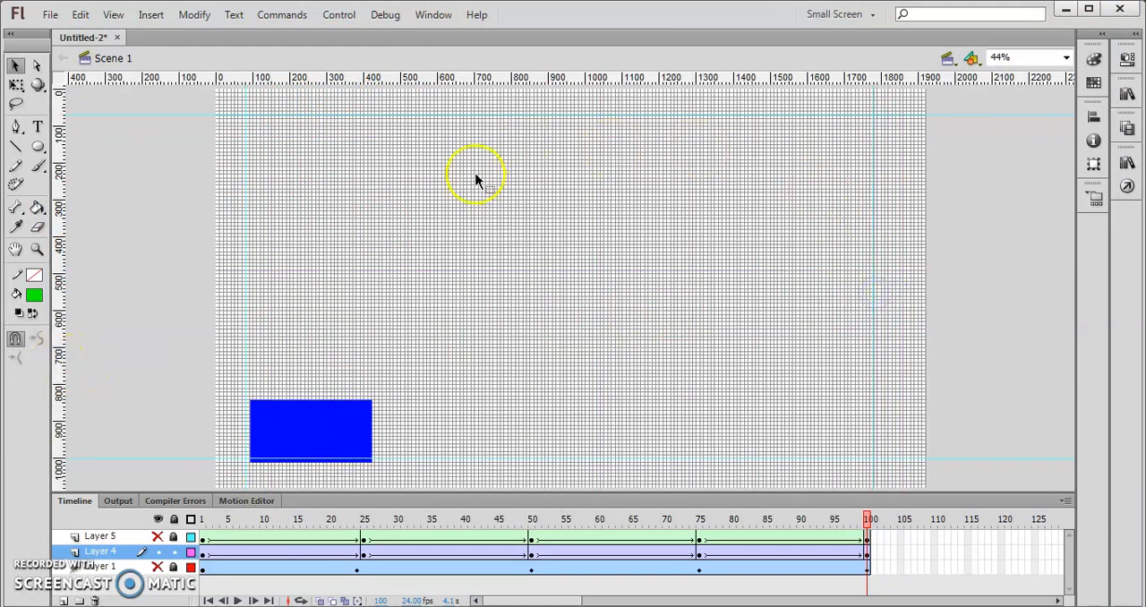